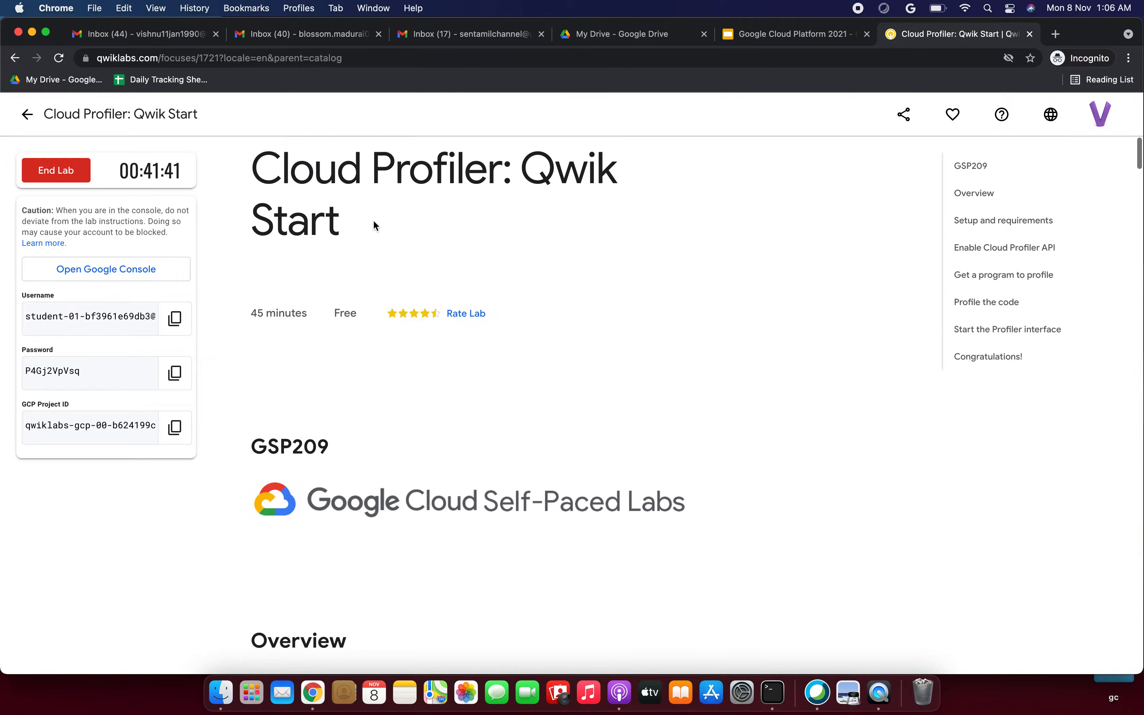
Step: Read the lab's Overview and its Setup and requirements section through to the gcloud project listing commands
scroll(383, 293, down, 5)
scroll(347, 401, down, 4)
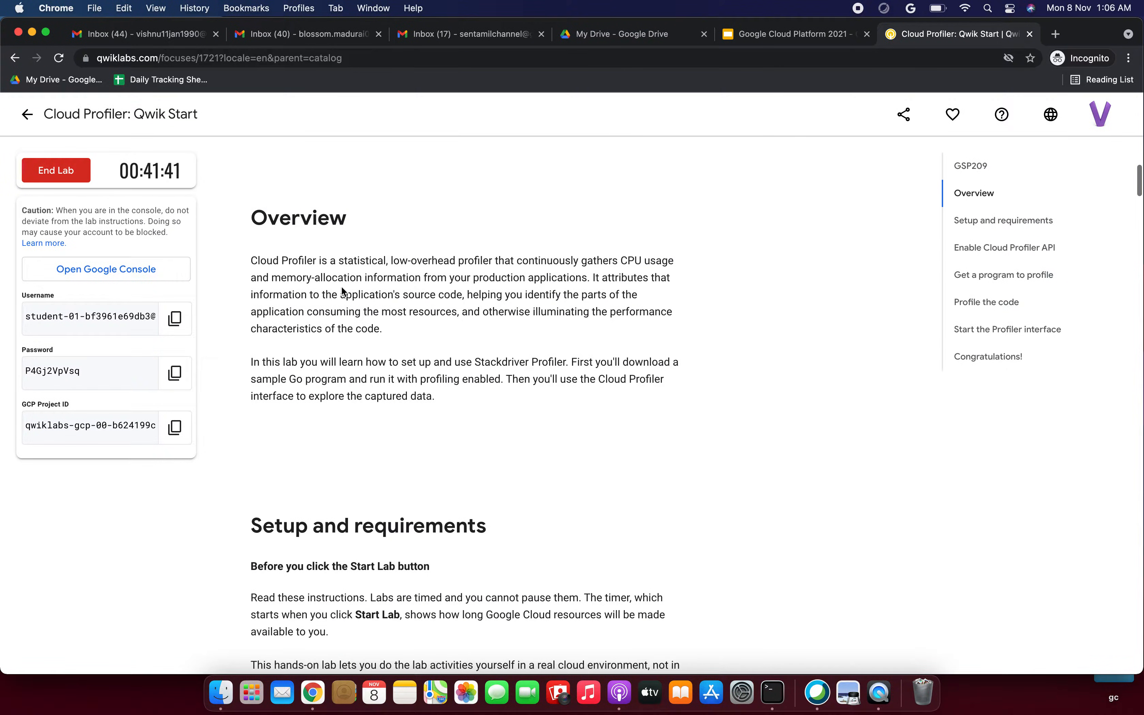
drag(251, 260, 397, 329)
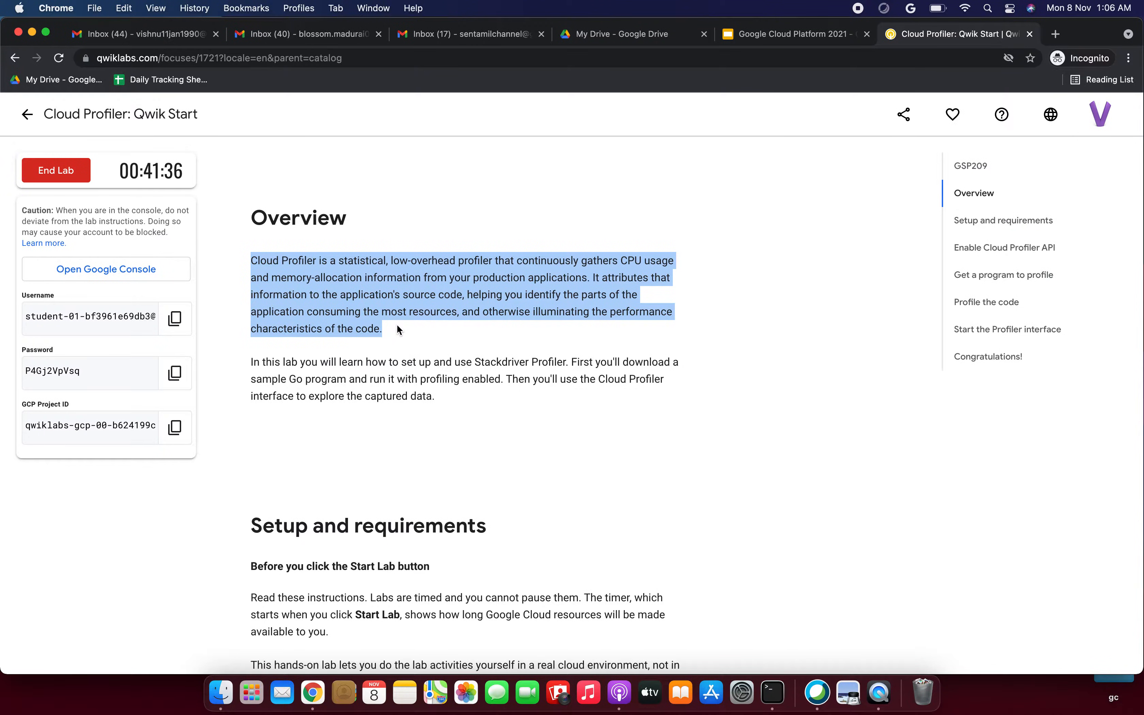
scroll(397, 330, down, 2)
scroll(397, 330, up, 1)
click(382, 309)
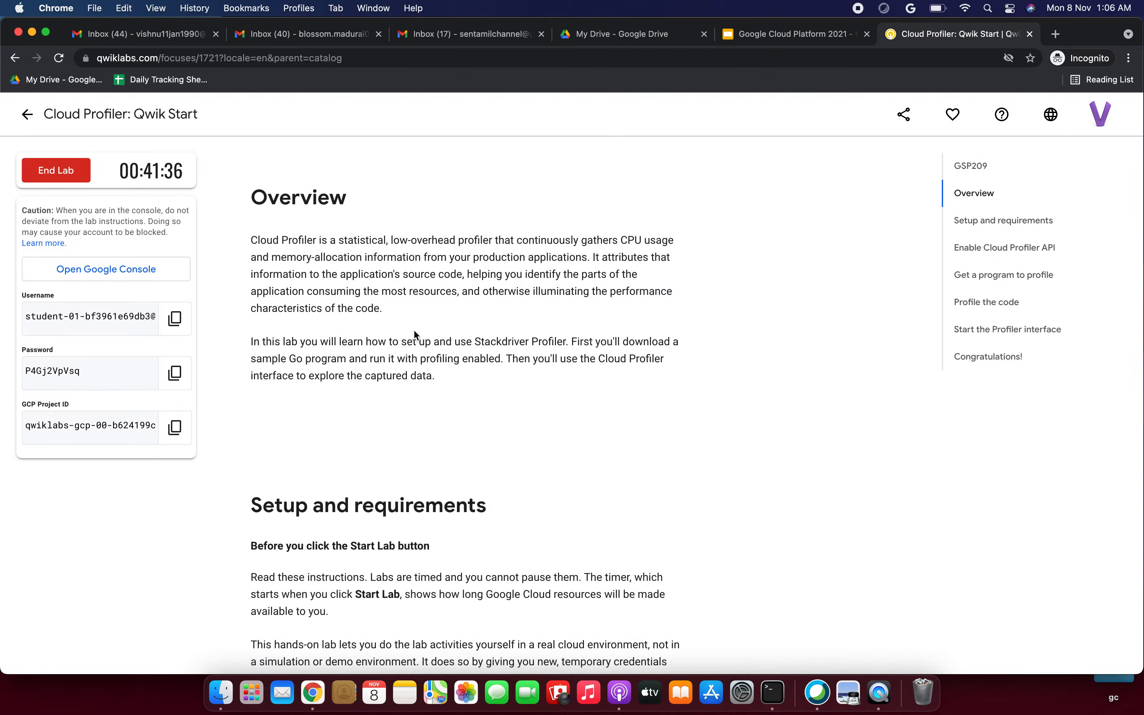
scroll(415, 335, down, 5)
scroll(413, 331, up, 2)
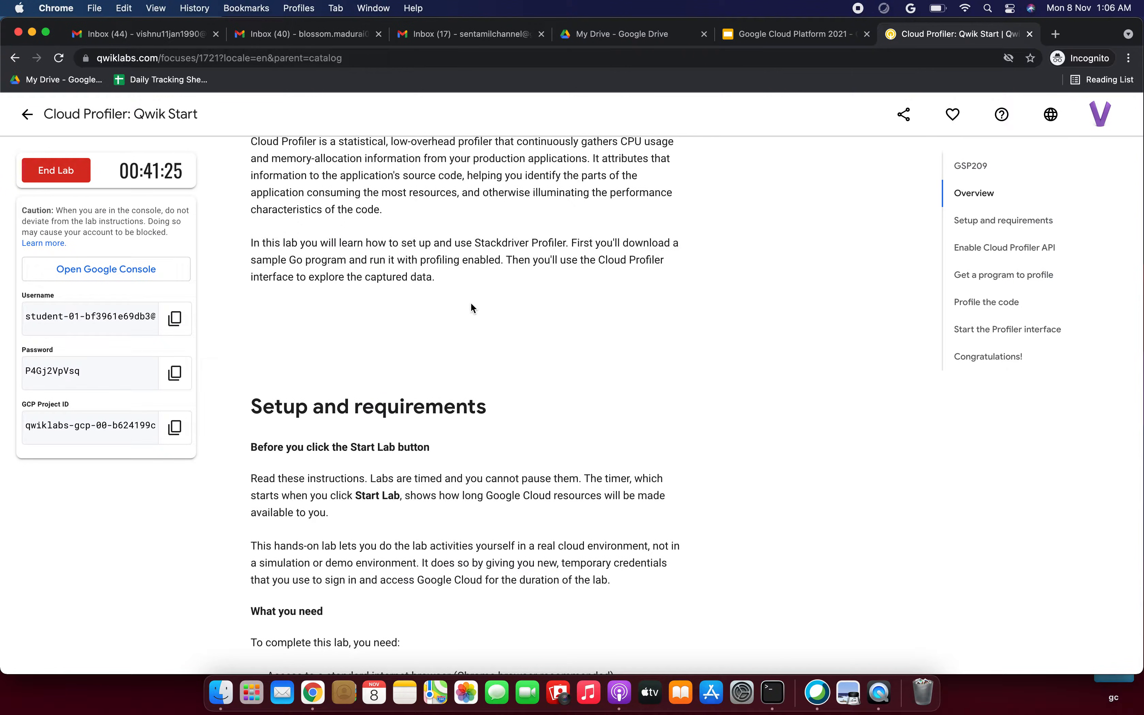
scroll(471, 308, down, 20)
scroll(471, 305, down, 20)
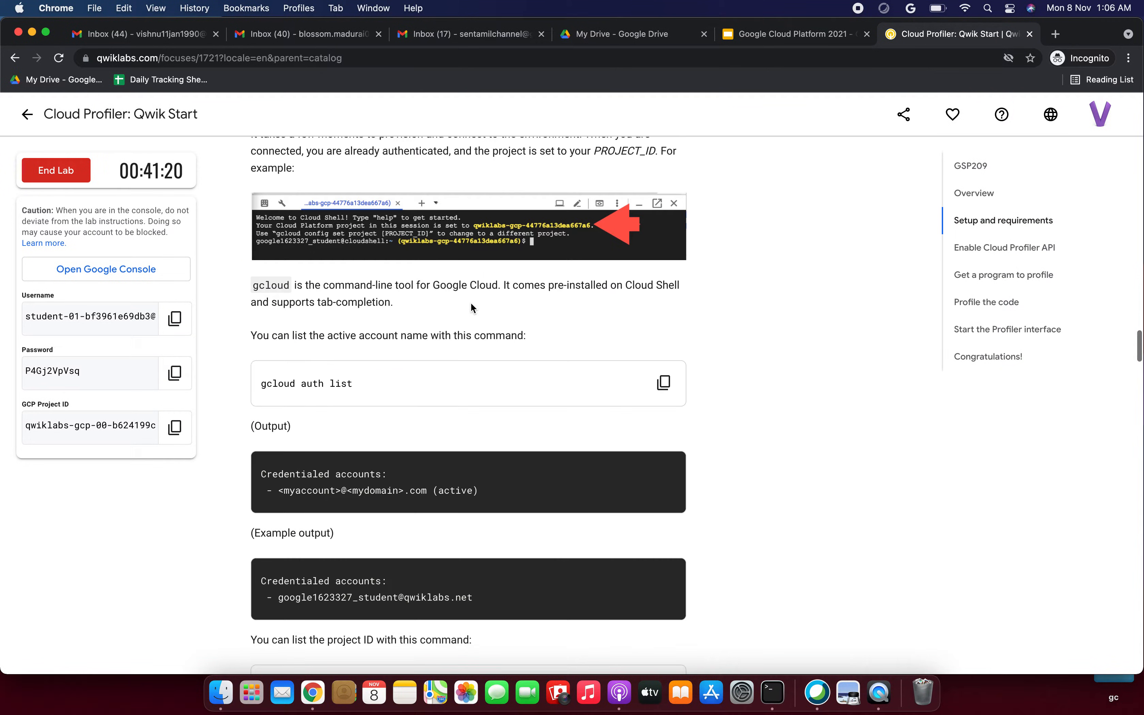
scroll(471, 308, down, 15)
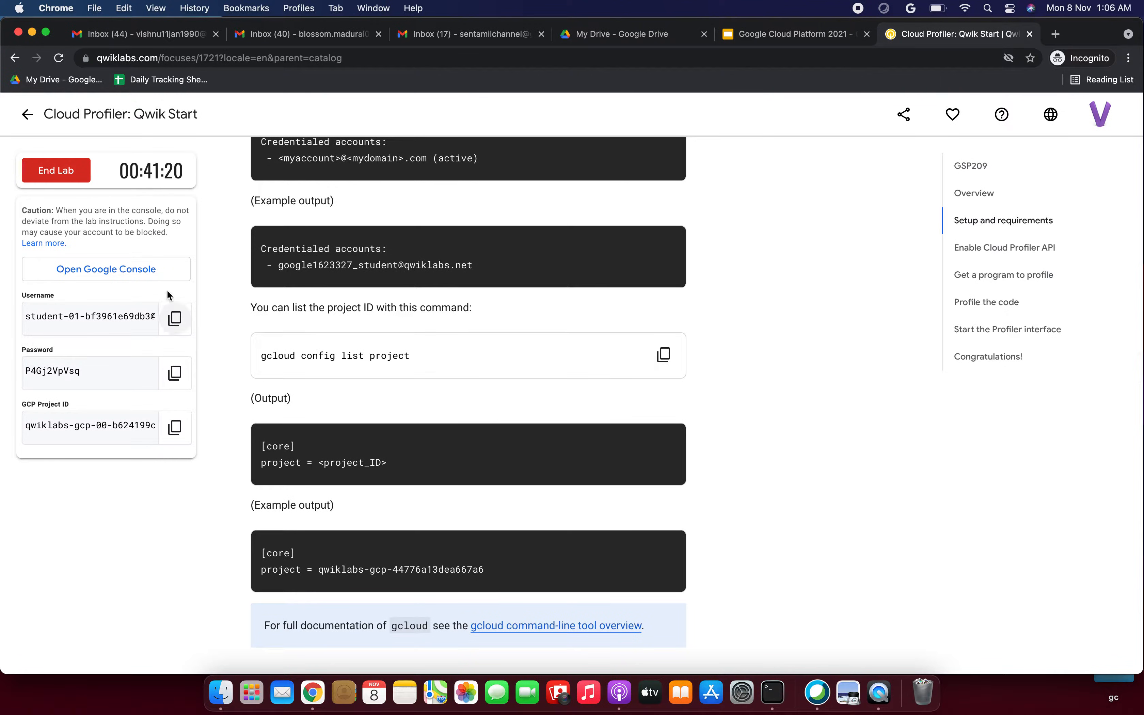
Step: Open the Google console from the lab page and sign in with the lab's username and password
click(155, 276)
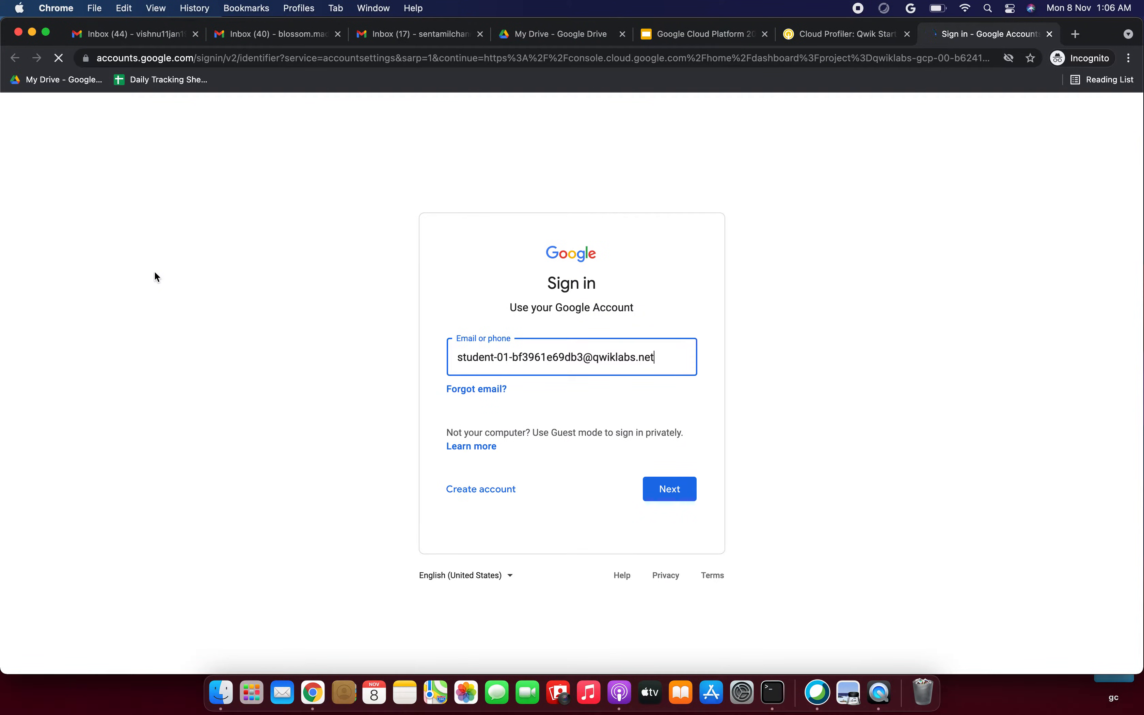
click(663, 491)
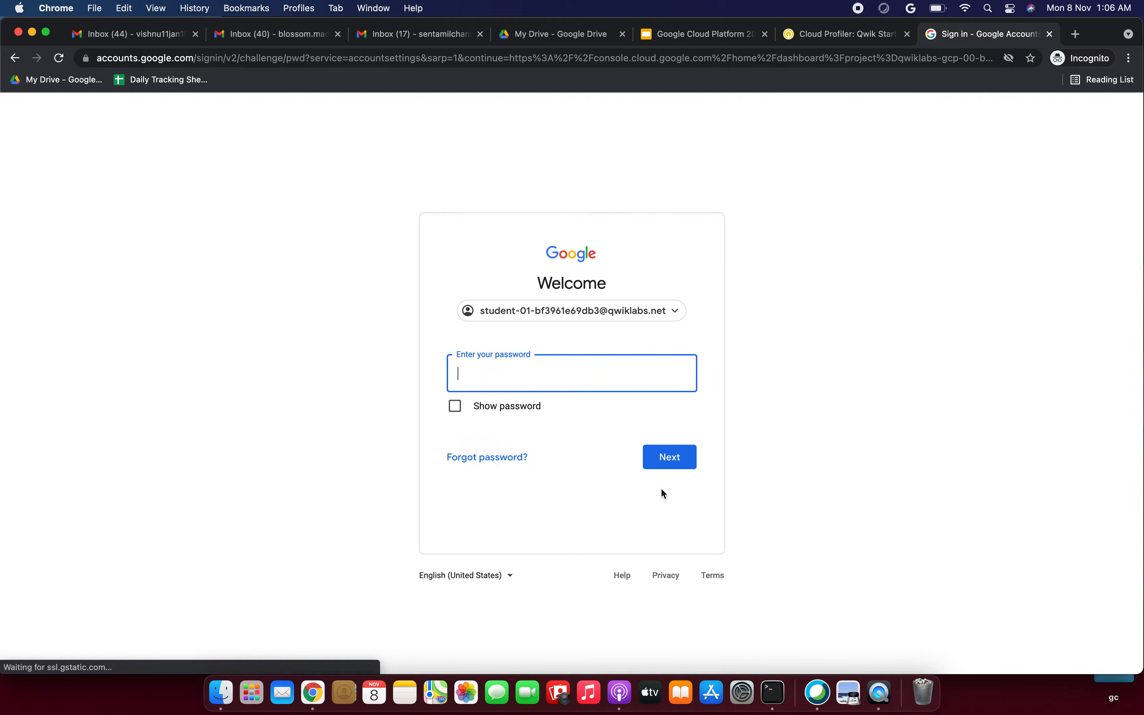
click(859, 43)
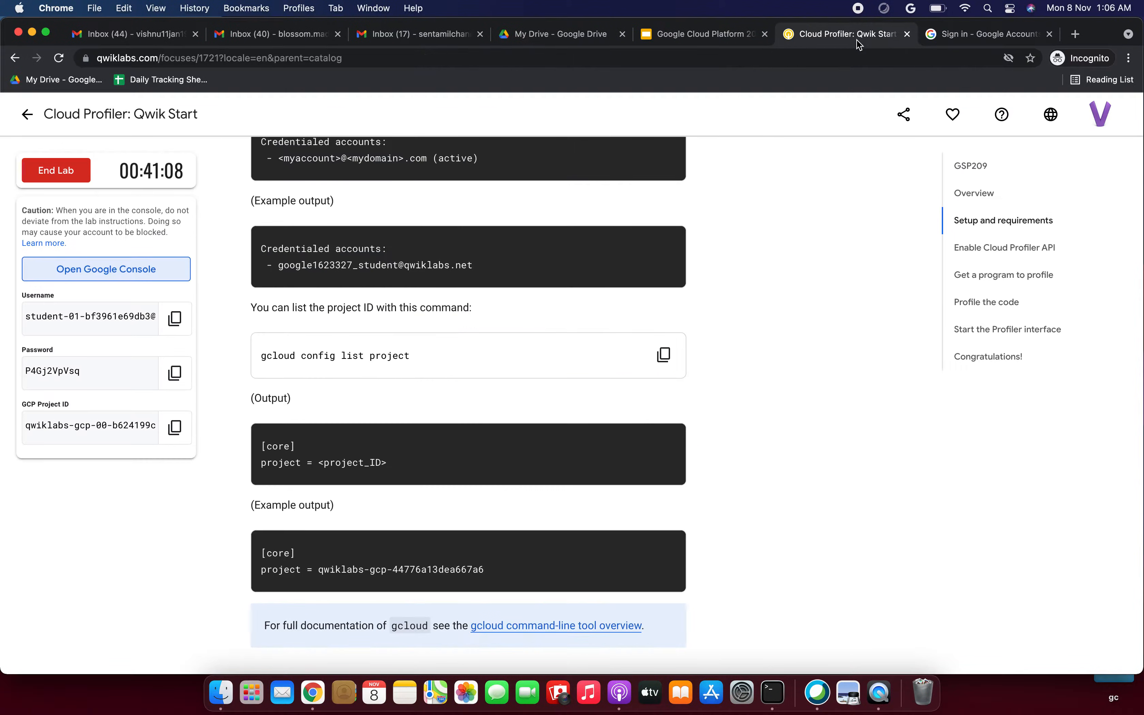
click(175, 374)
click(962, 35)
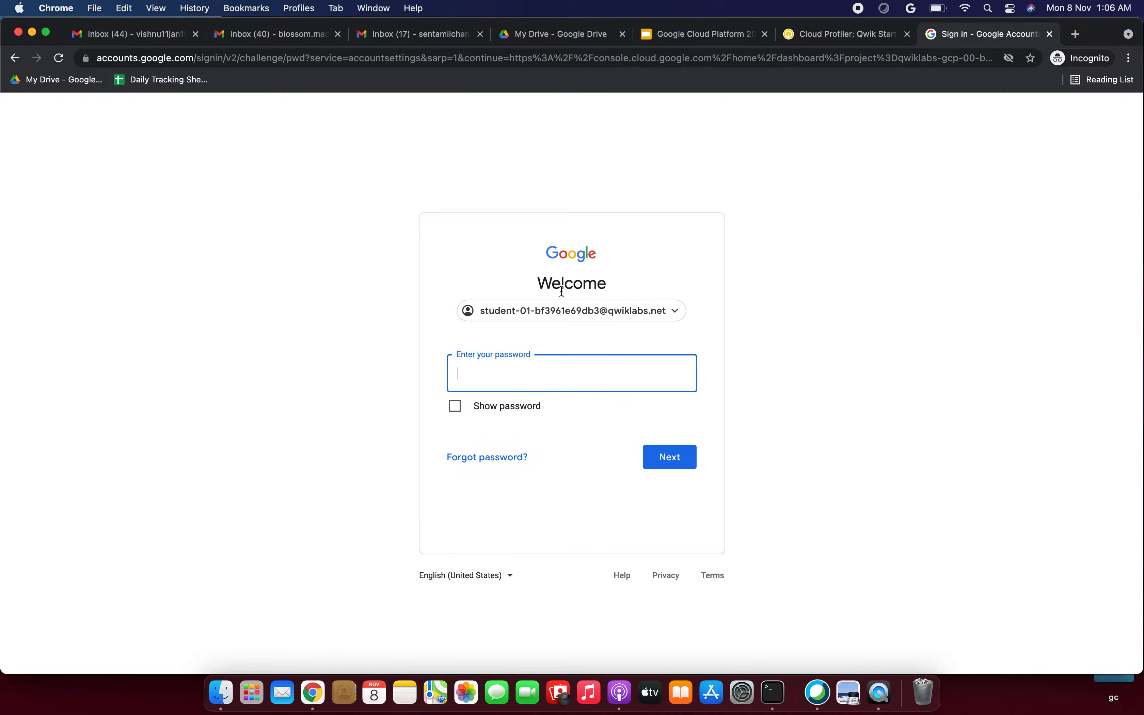
key(super+v)
click(455, 407)
click(675, 449)
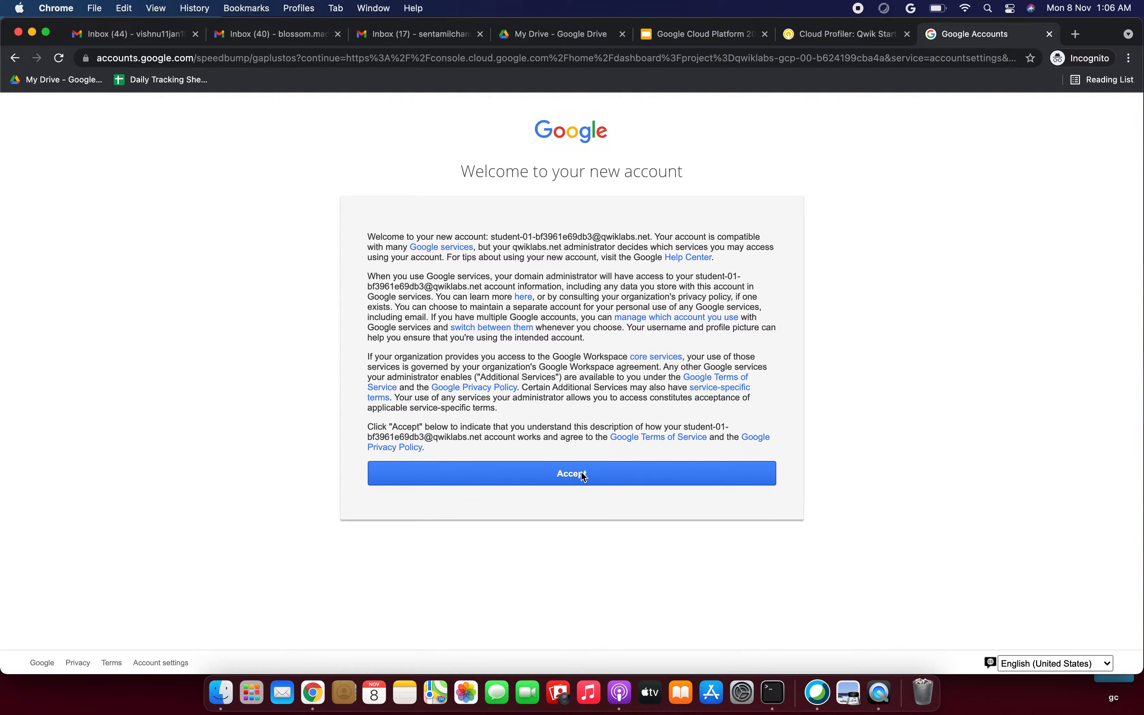
Step: Accept the new account's terms, and close the console page after retrying to load it
click(583, 474)
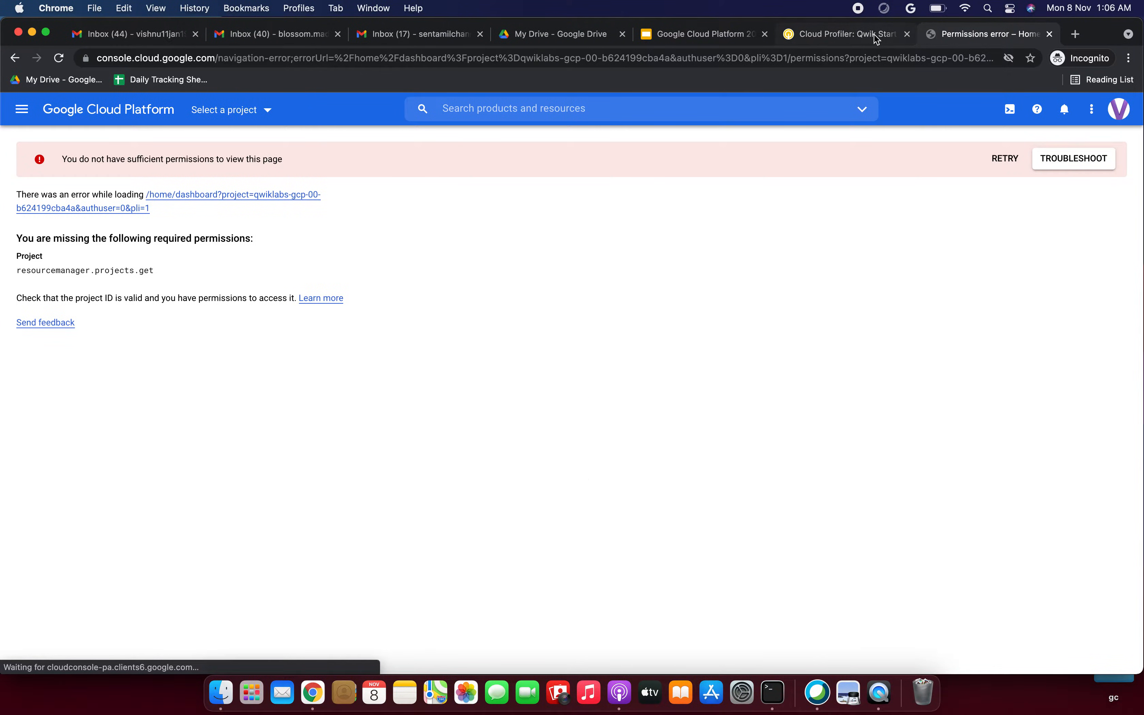
click(1001, 166)
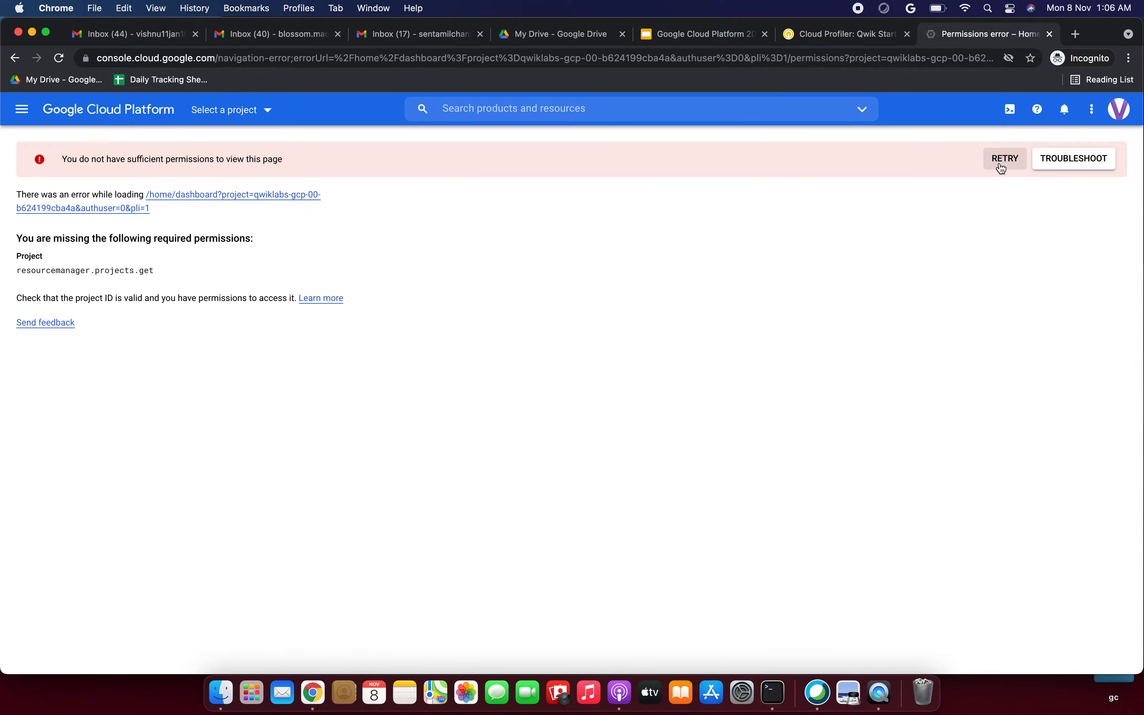
click(1050, 34)
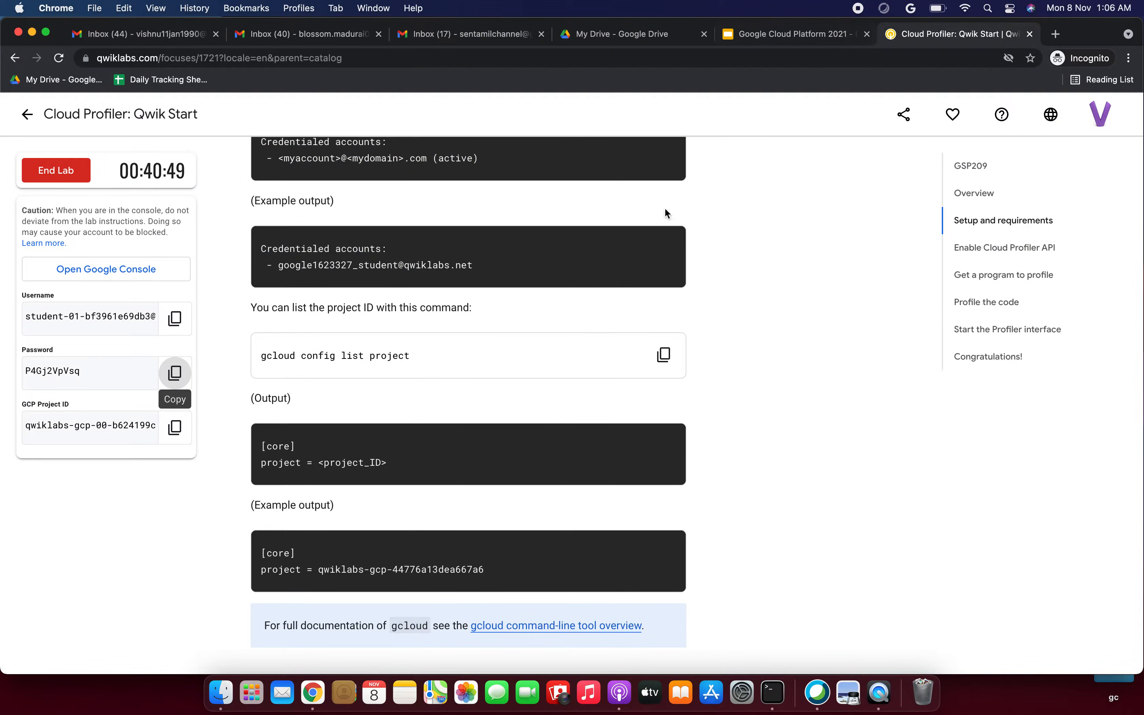
Step: Reopen the Google console with the lab account and password, and agree to the Google Cloud Platform Terms of Service
click(153, 275)
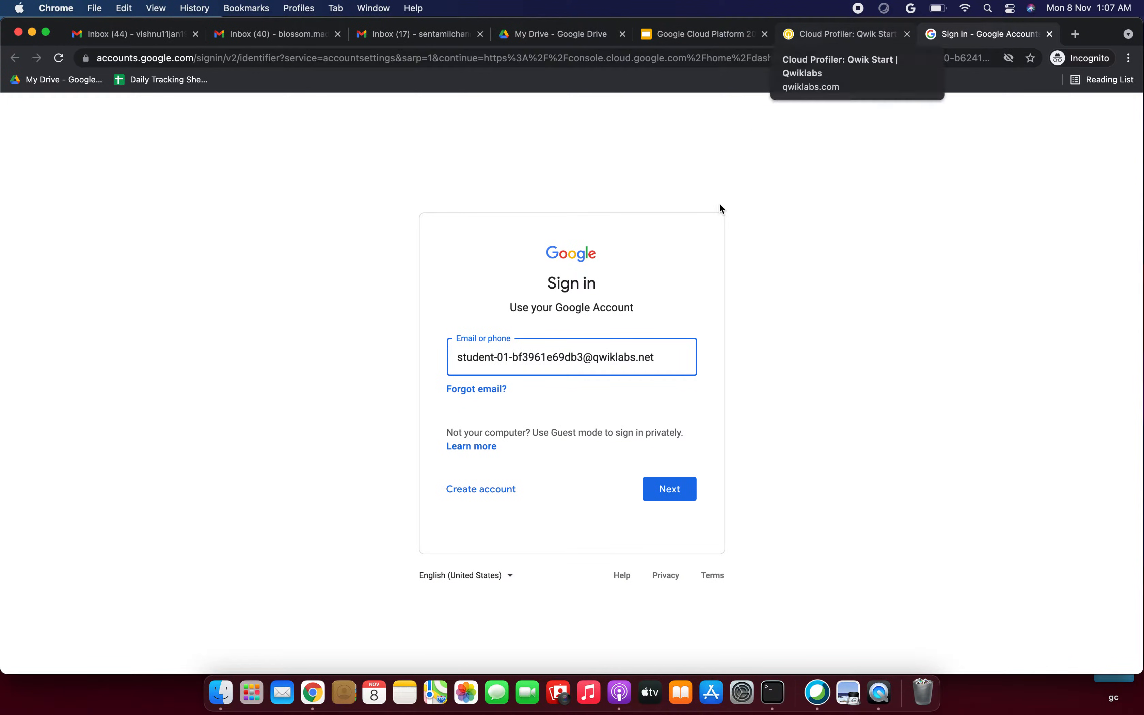
click(677, 488)
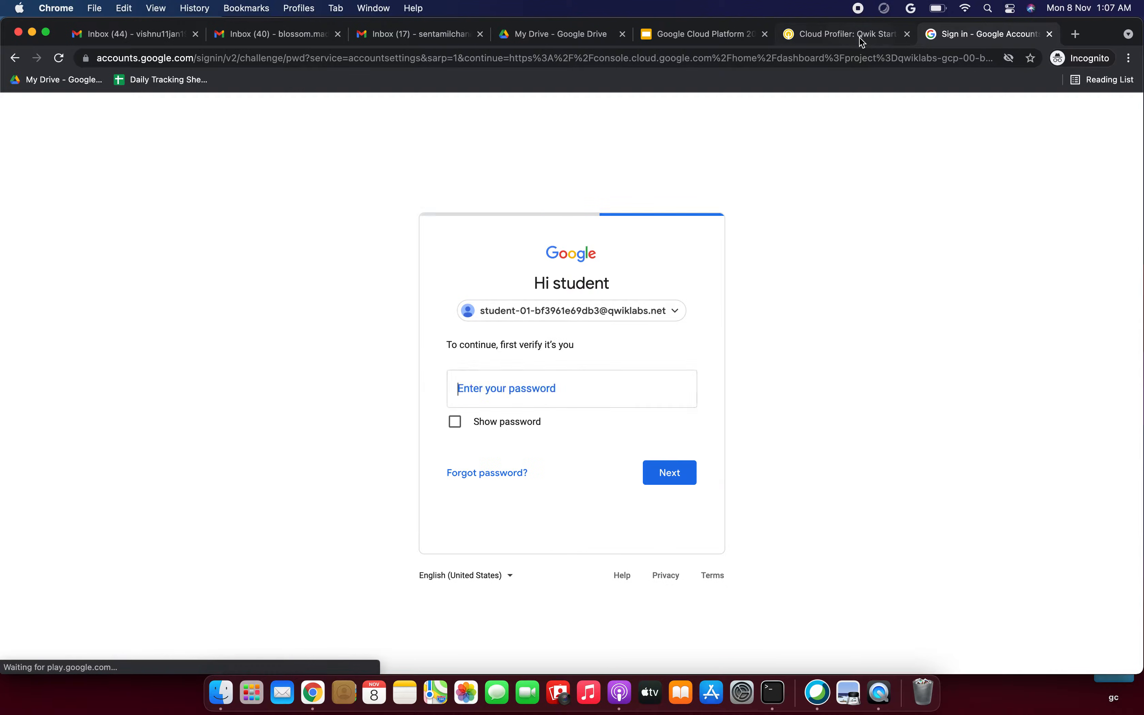
click(825, 36)
click(174, 374)
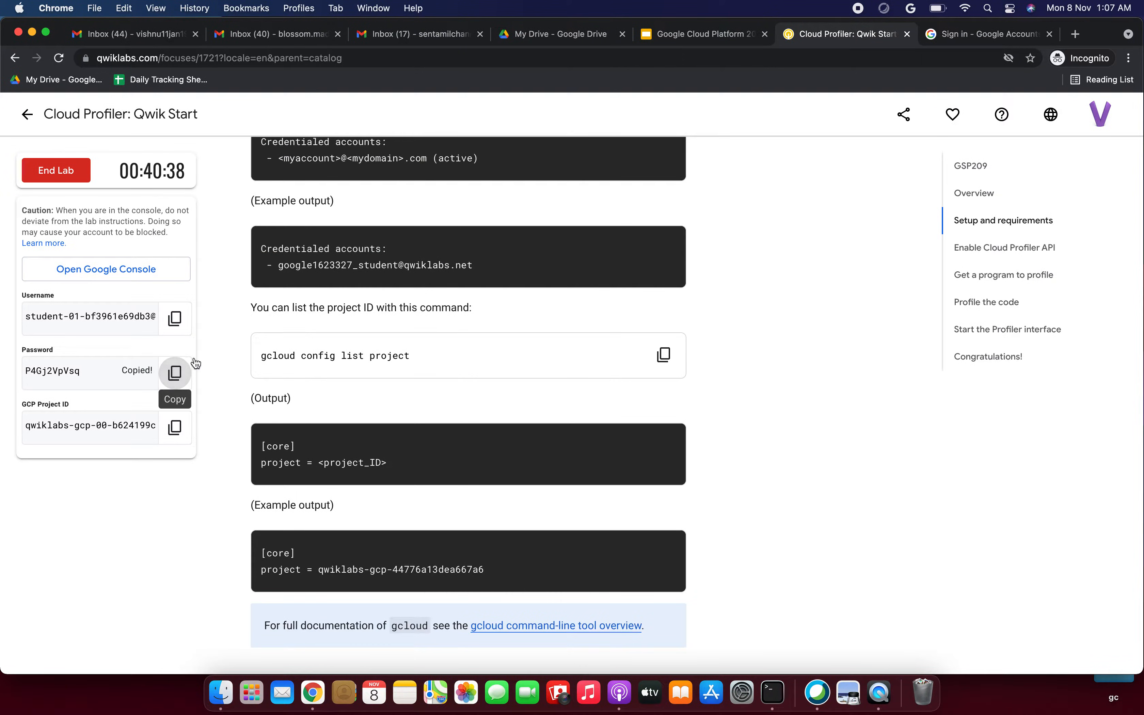
click(980, 34)
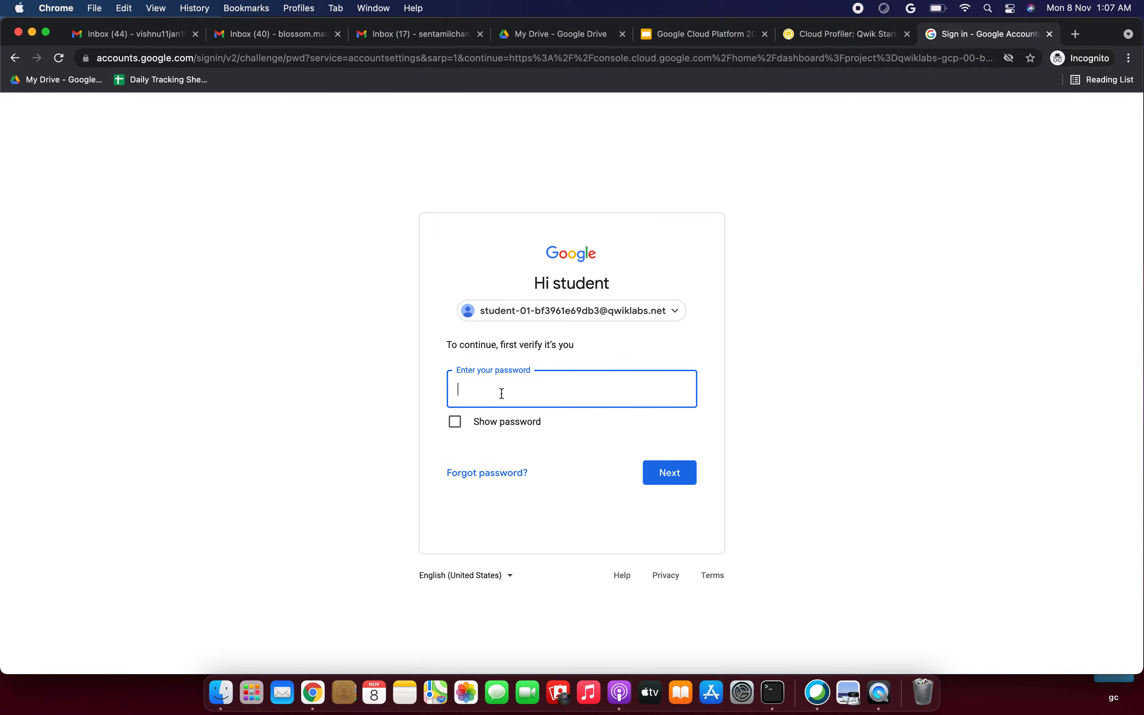
key(super+v)
click(454, 421)
click(673, 471)
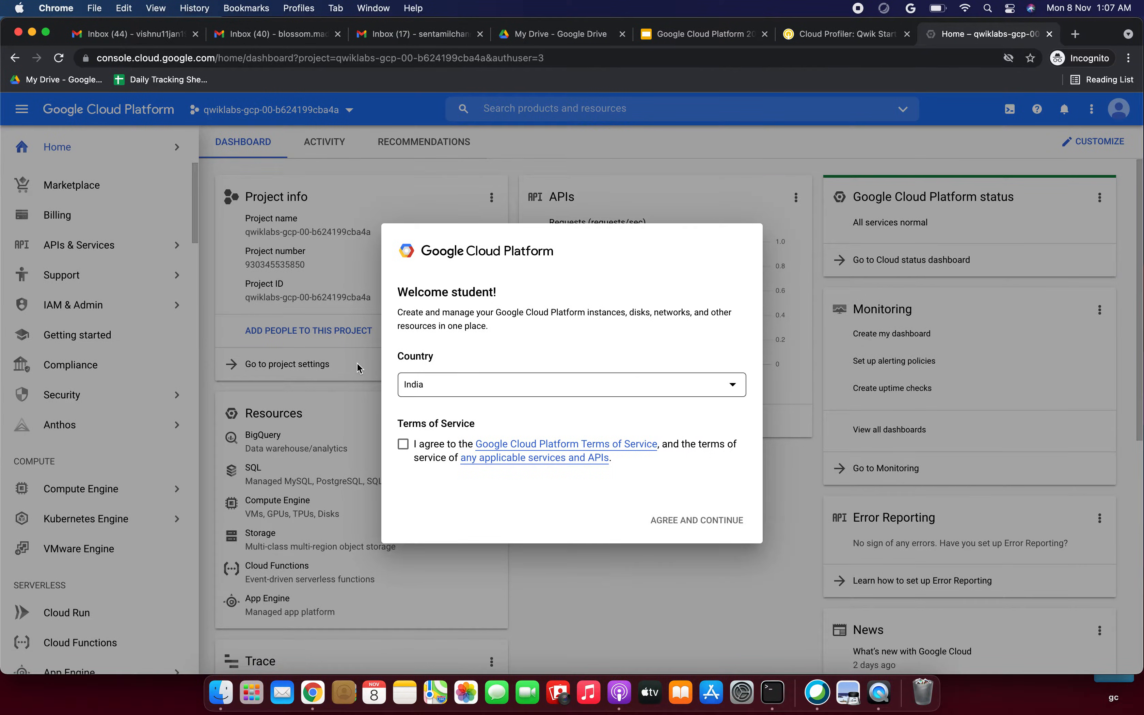
click(403, 443)
click(685, 521)
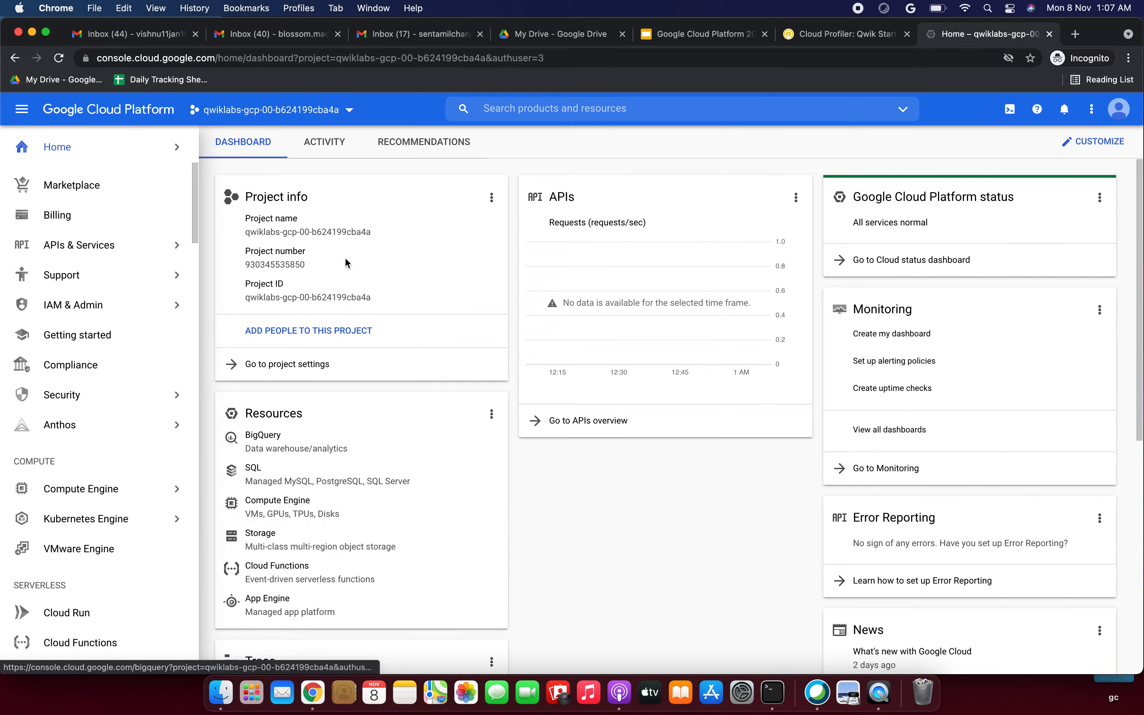
Step: Return to the lab page and read the instructions under Enable Cloud Profiler API
click(836, 32)
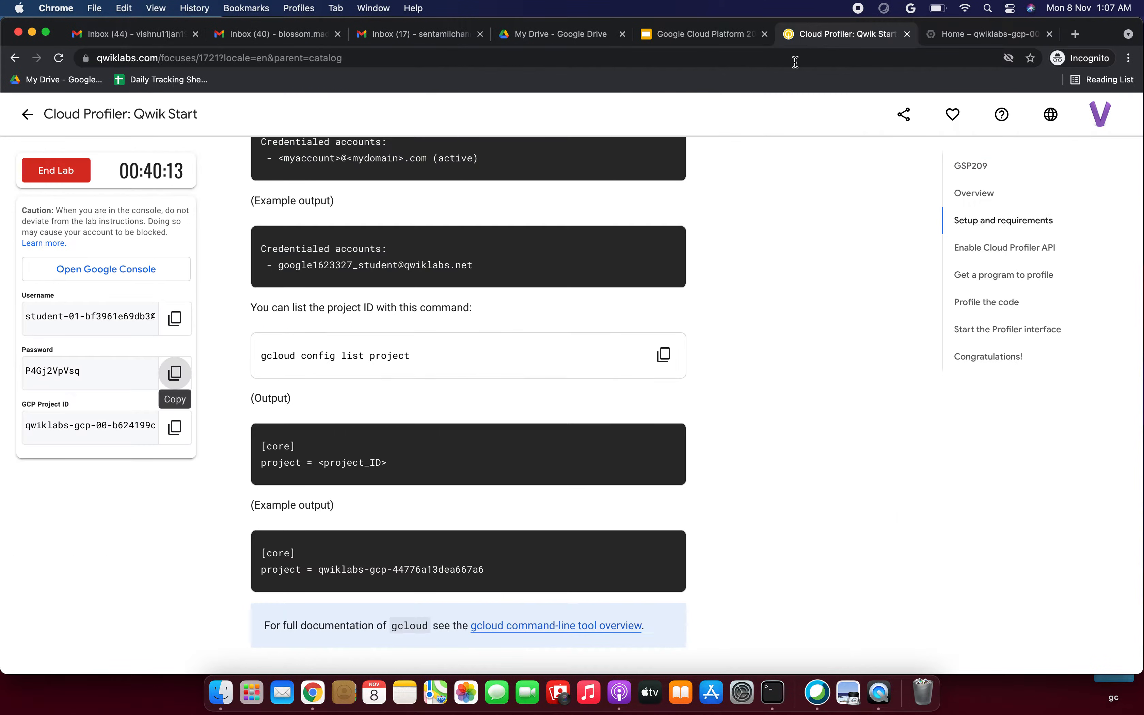
scroll(520, 340, down, 5)
scroll(519, 339, up, 5)
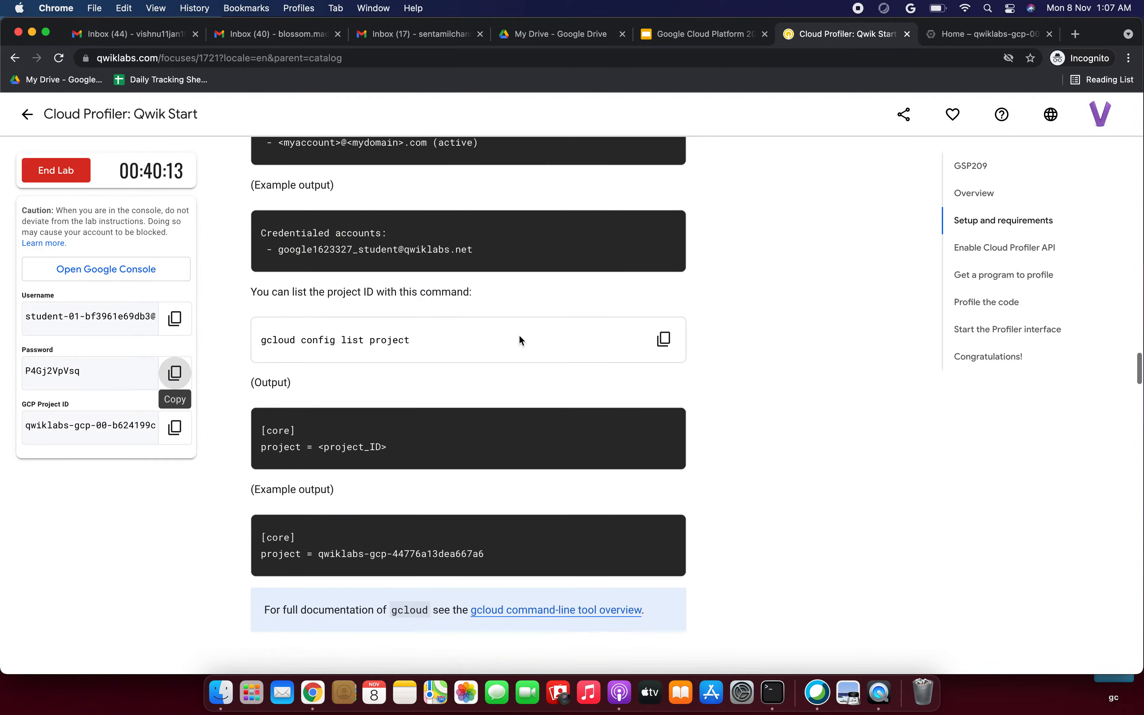
scroll(519, 340, down, 5)
scroll(519, 336, down, 5)
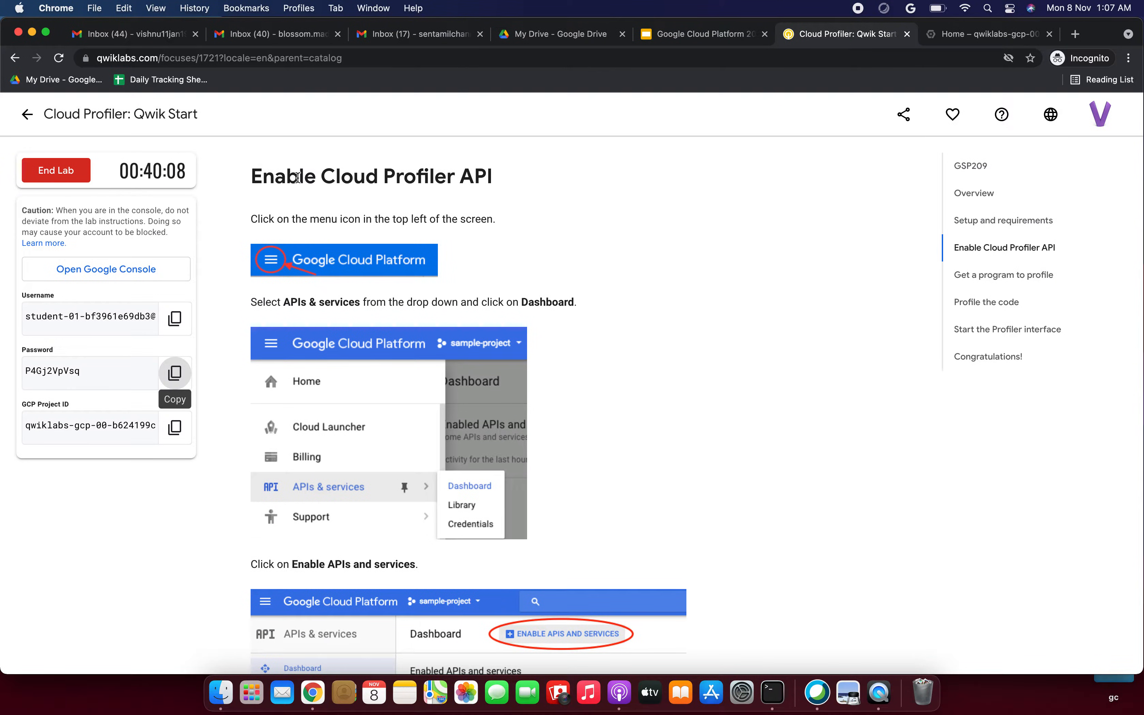
drag(299, 177, 469, 178)
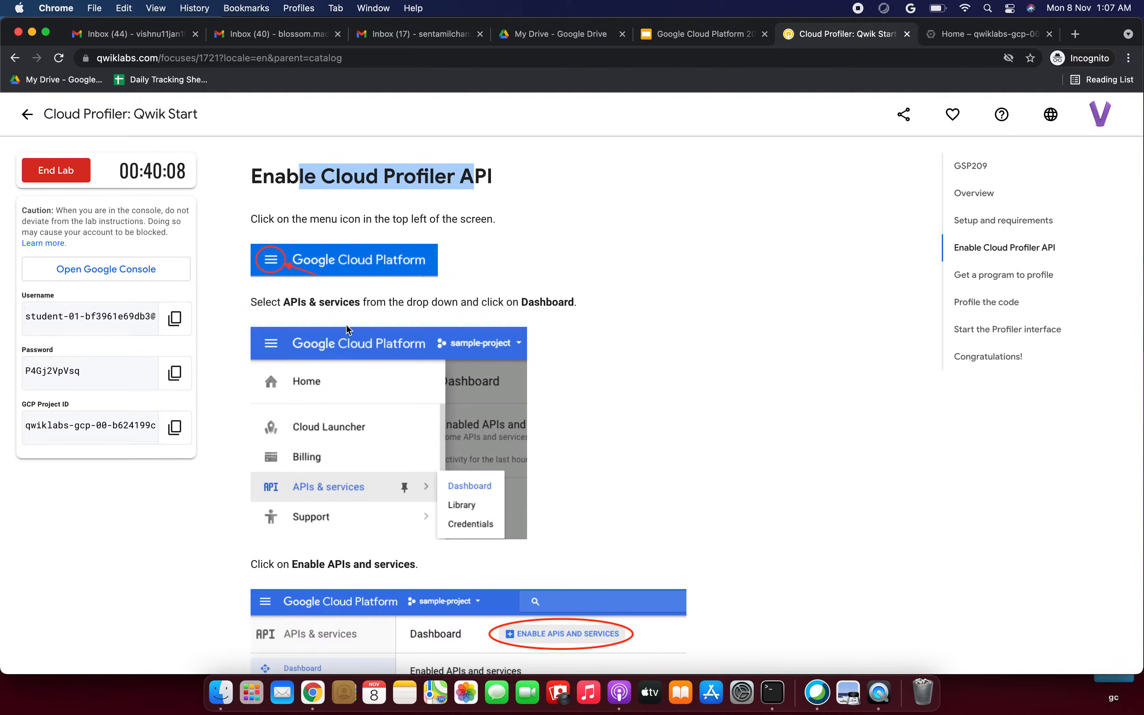
scroll(347, 329, up, 5)
scroll(345, 323, down, 4)
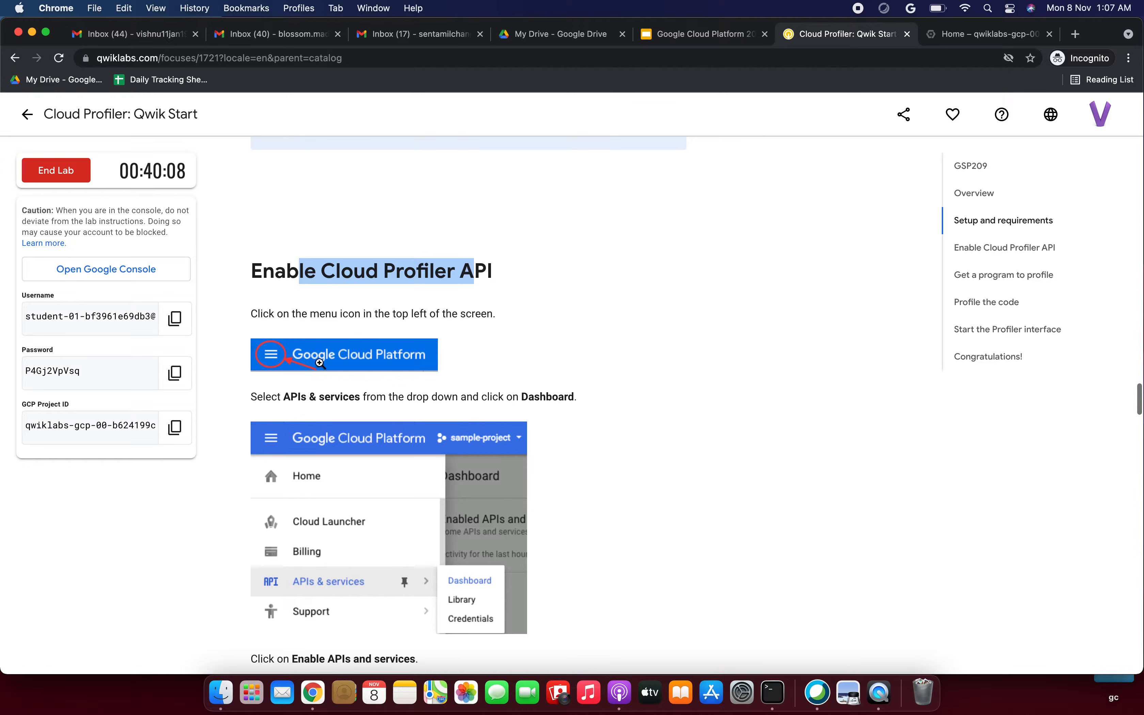
scroll(307, 418, down, 2)
scroll(306, 418, down, 1)
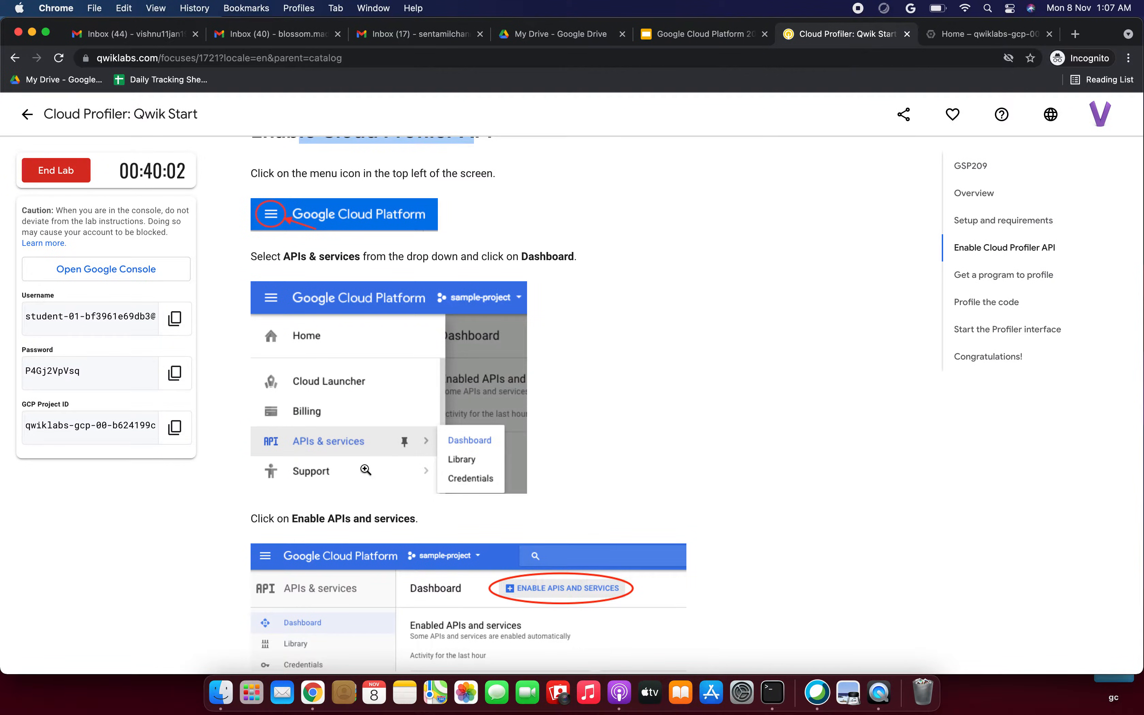
scroll(359, 466, down, 2)
drag(263, 459, 335, 459)
scroll(381, 462, down, 3)
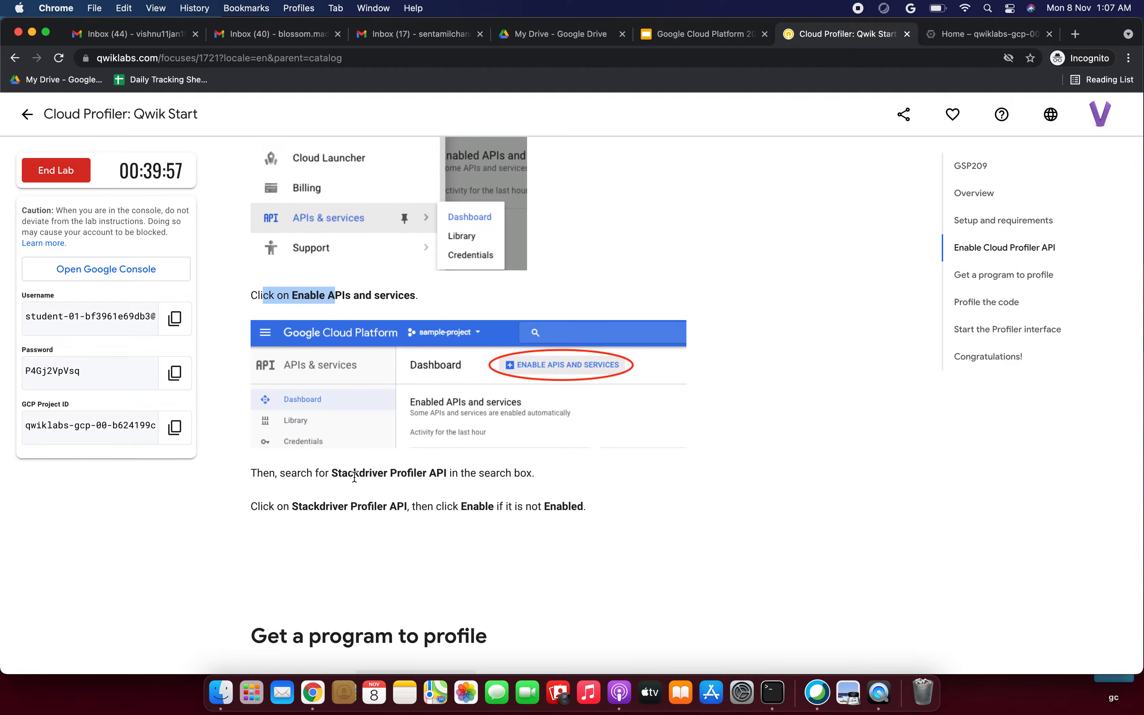
Step: Copy the name "Stackdriver Profiler API" from the lab instructions and review the section's steps
drag(448, 475, 333, 470)
key(super+c)
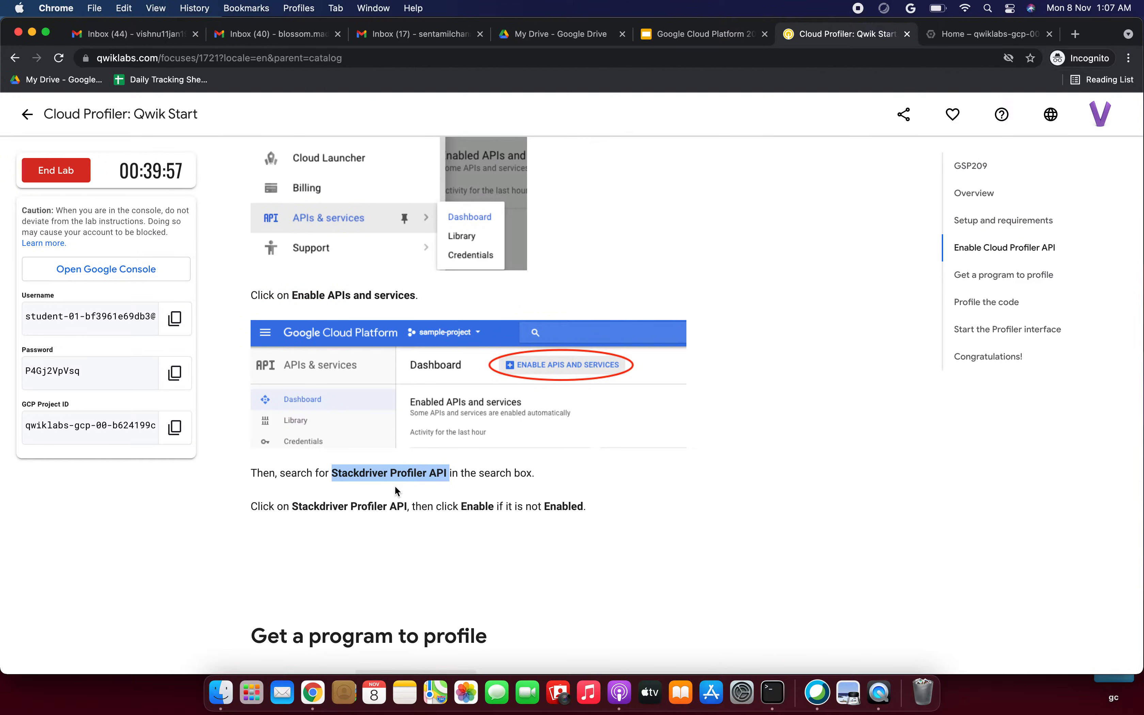
scroll(395, 491, up, 5)
scroll(468, 378, down, 3)
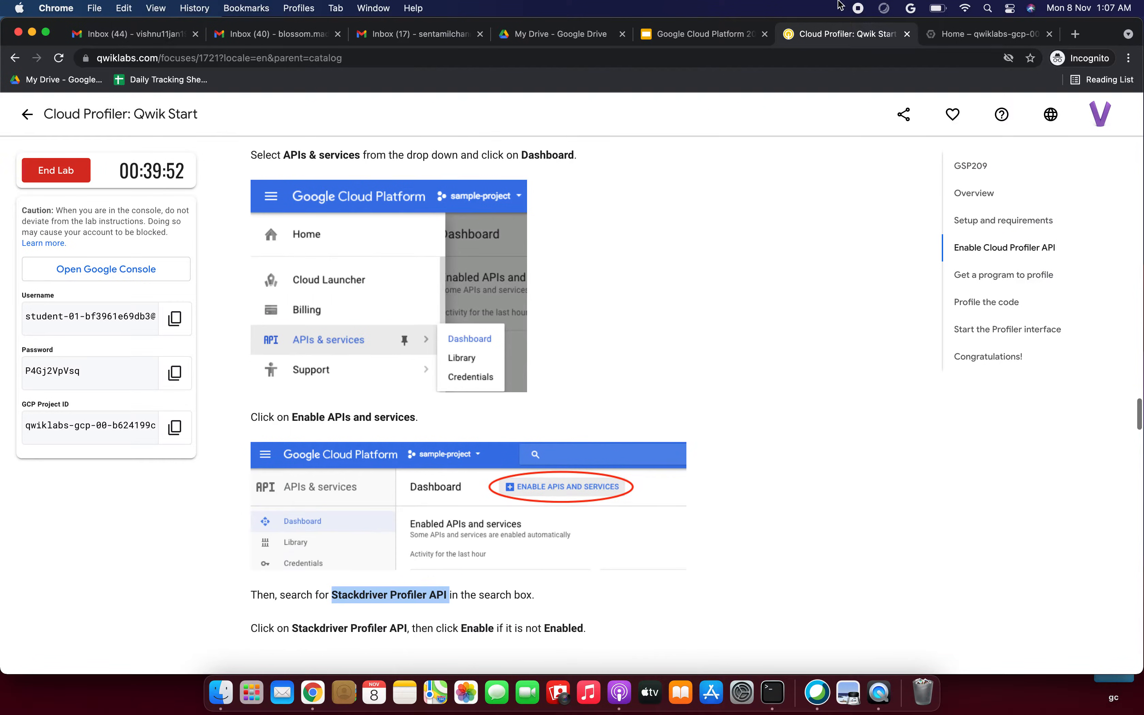
Step: In the Google Cloud console, search the API Library for "Stackdriver Profiler API" and enable that API
click(938, 41)
click(78, 246)
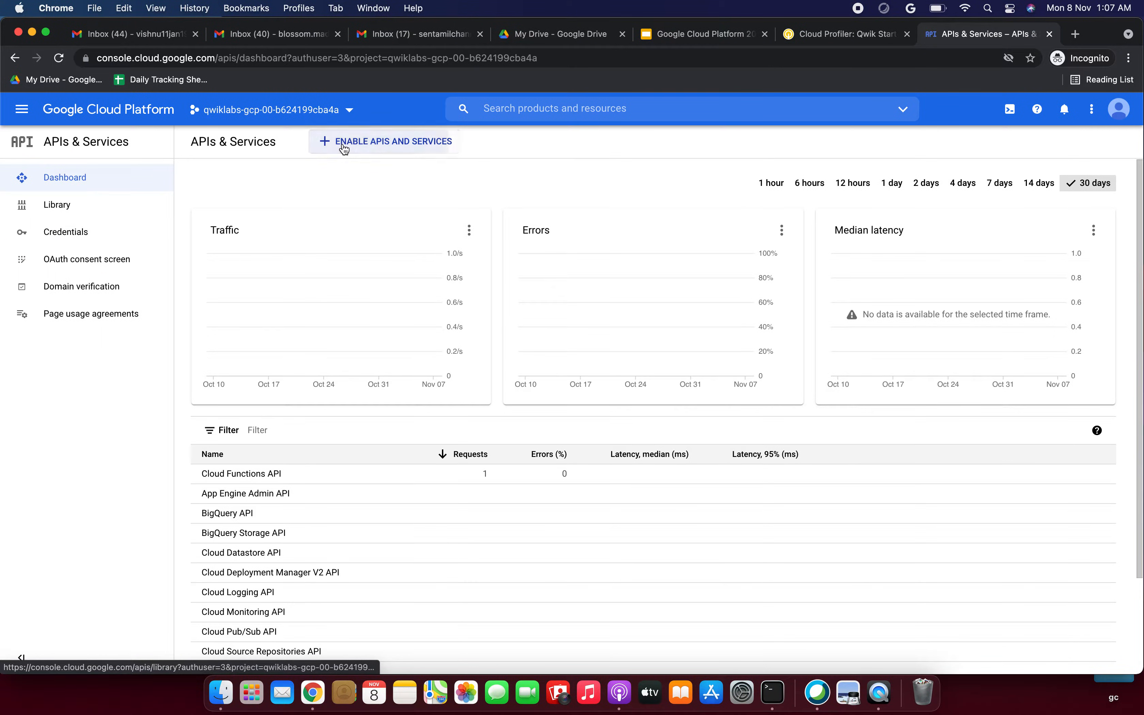
click(343, 148)
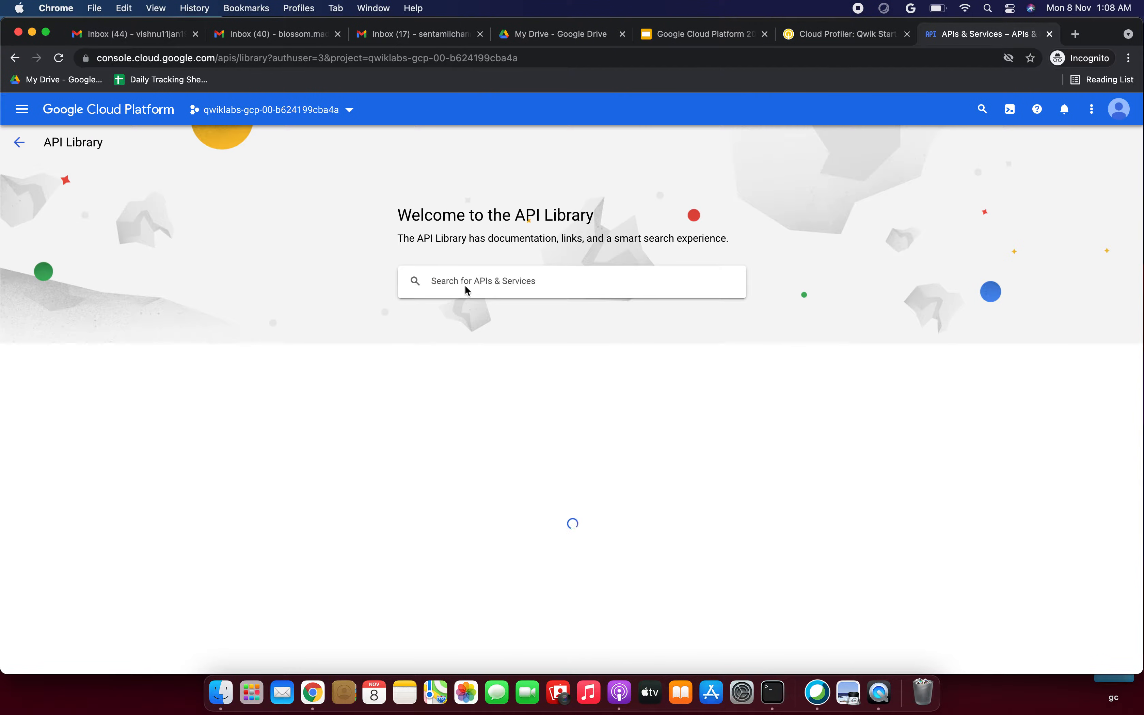
key(super+v)
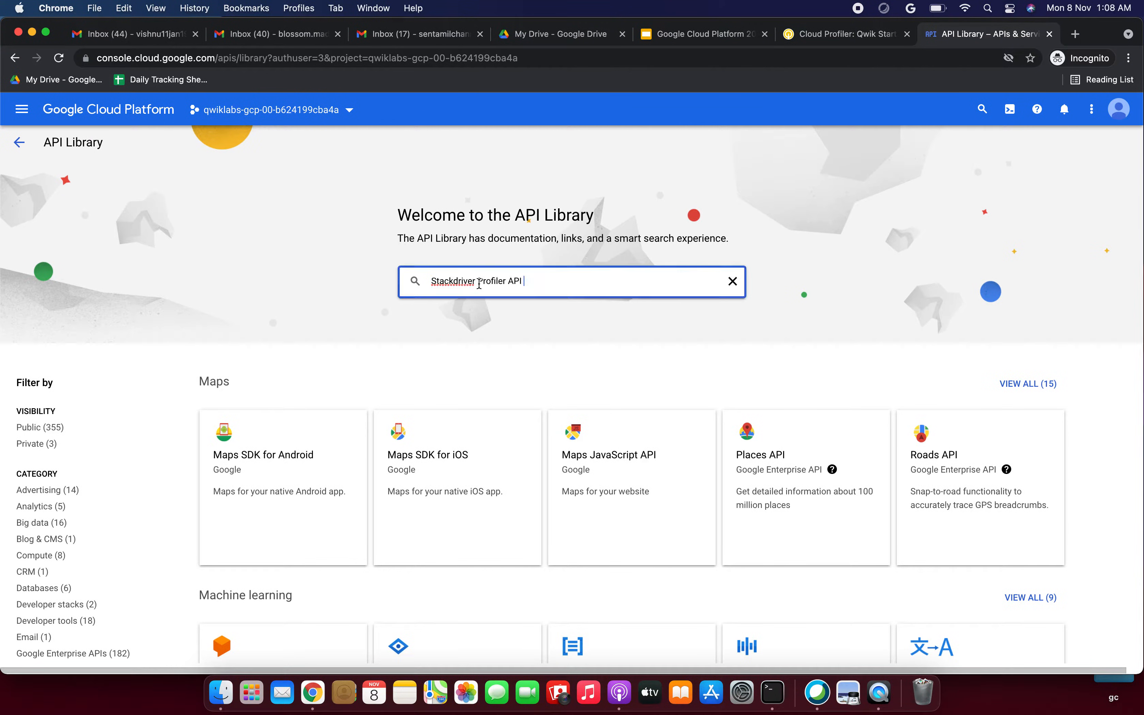
key(Return)
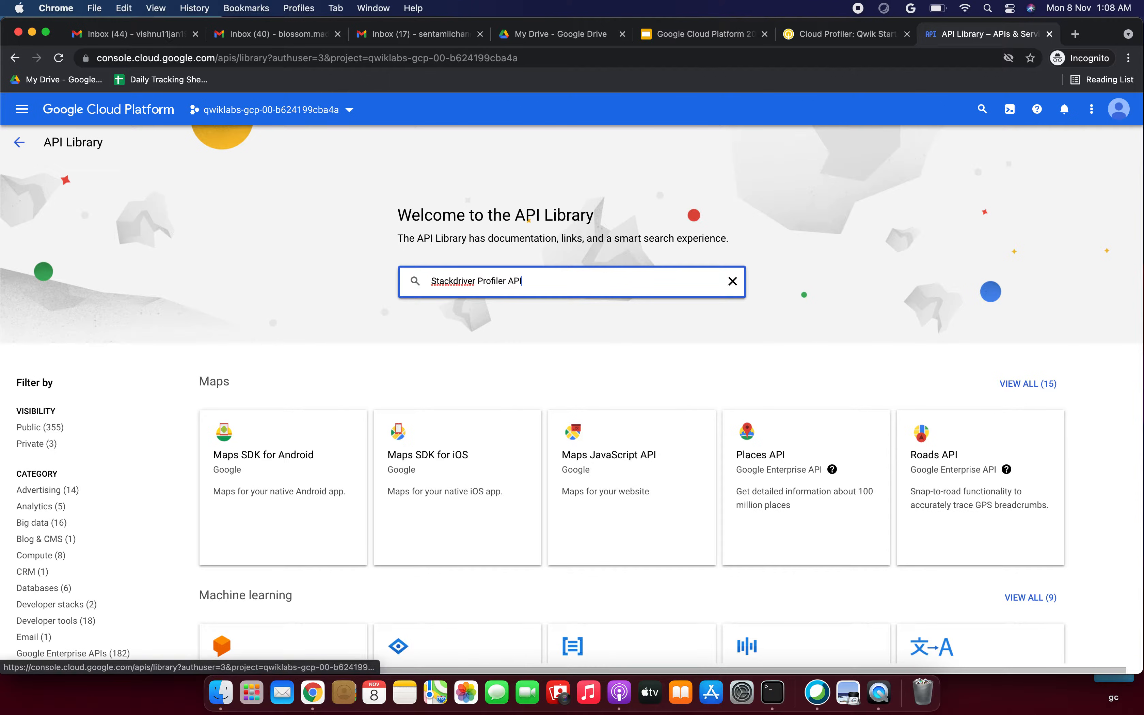
click(320, 332)
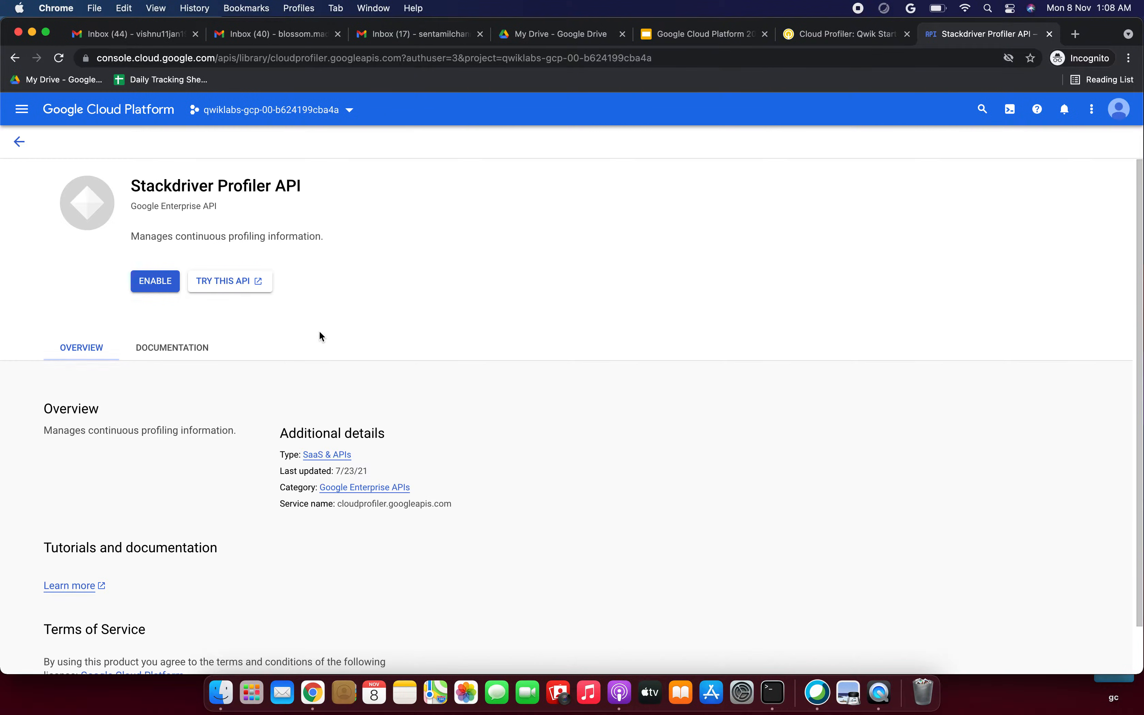
click(150, 286)
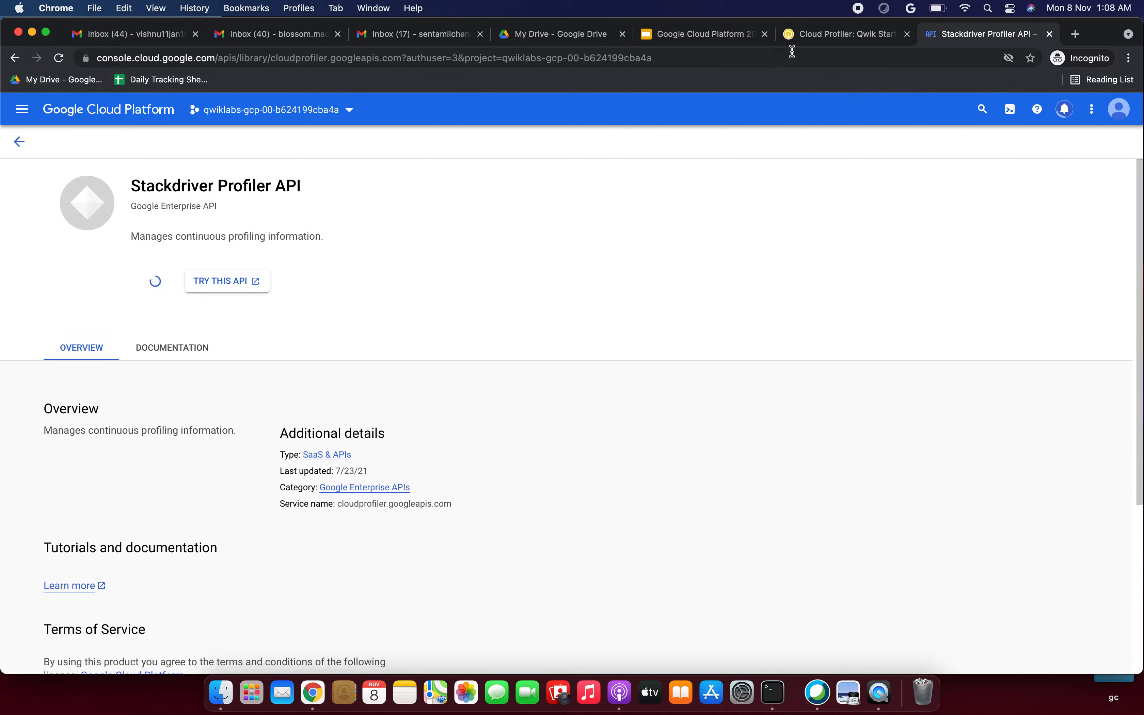
Step: Return to the lab page and copy the go get command under Get a program to profile
click(821, 39)
click(945, 34)
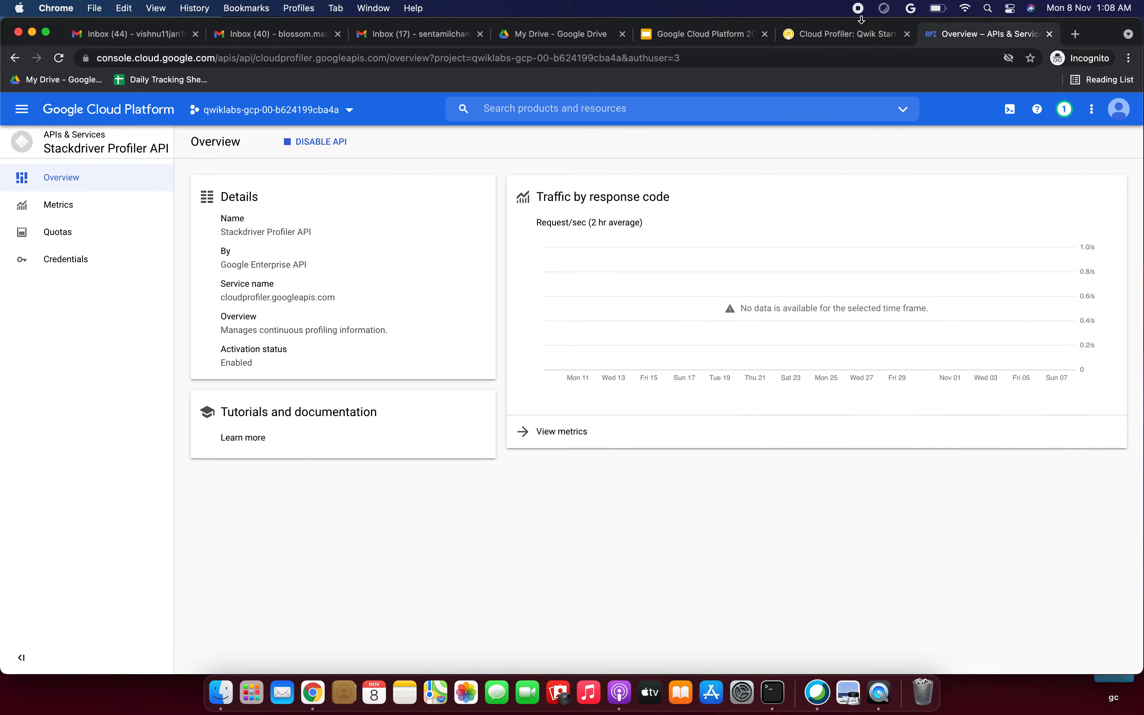
click(851, 33)
scroll(502, 382, down, 10)
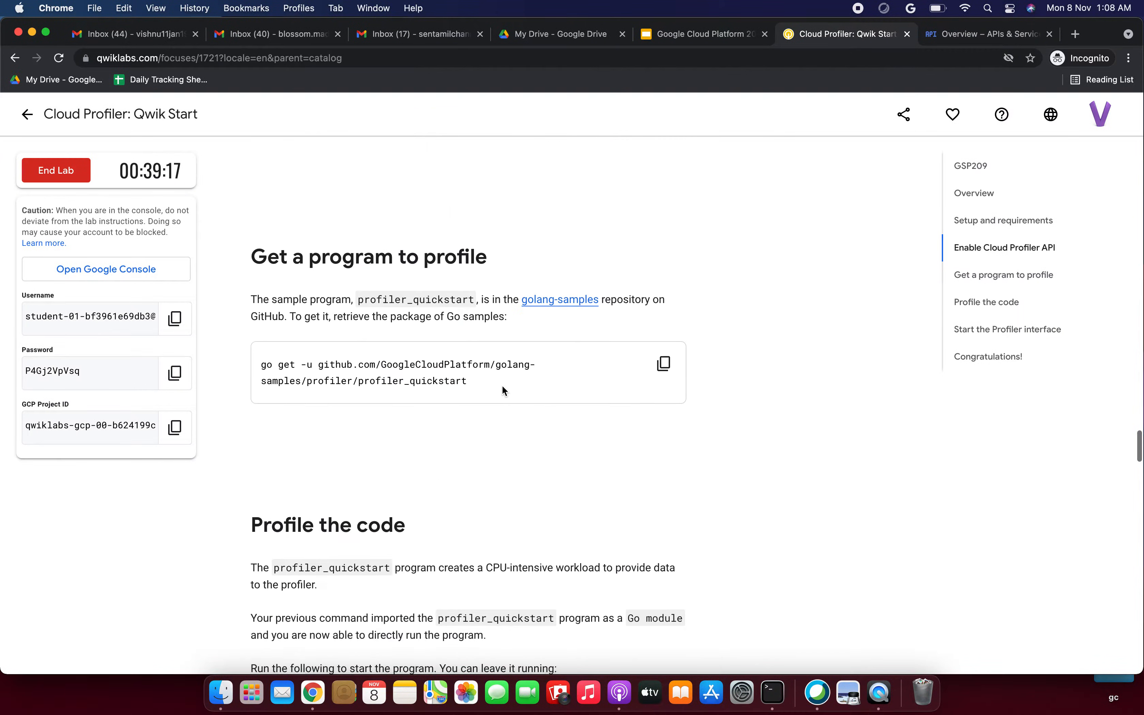
scroll(449, 265, down, 2)
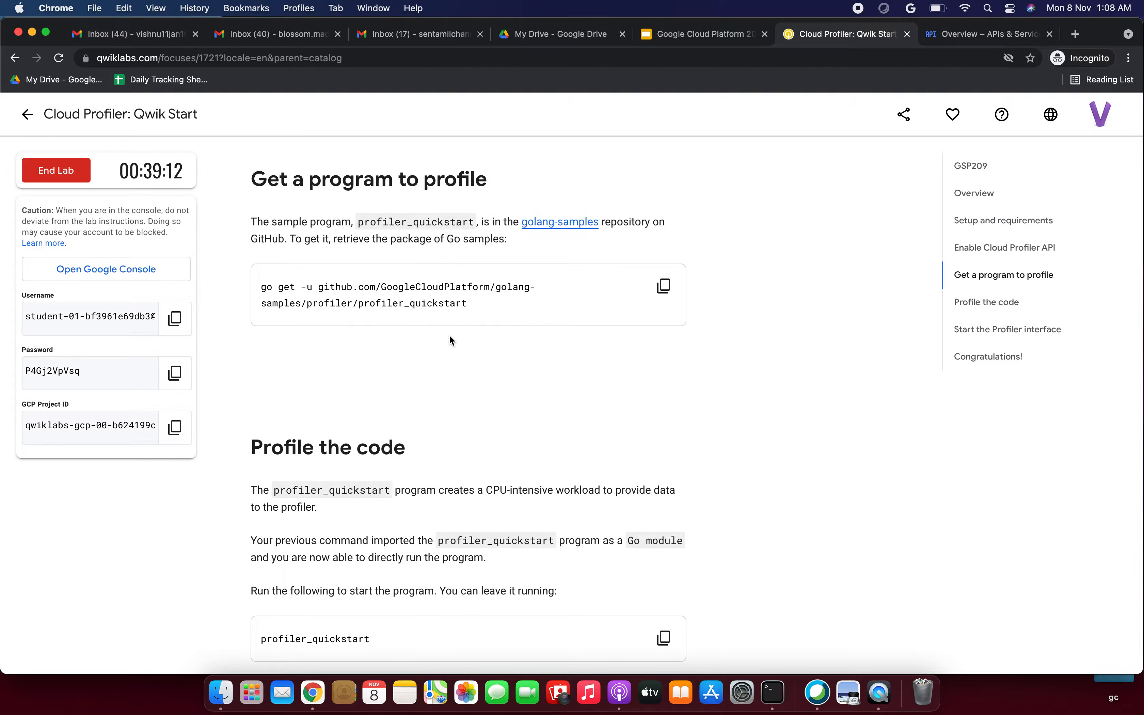
click(663, 287)
Step: Start a Cloud Shell session in the Google Cloud console, with its pane enlarged
click(949, 41)
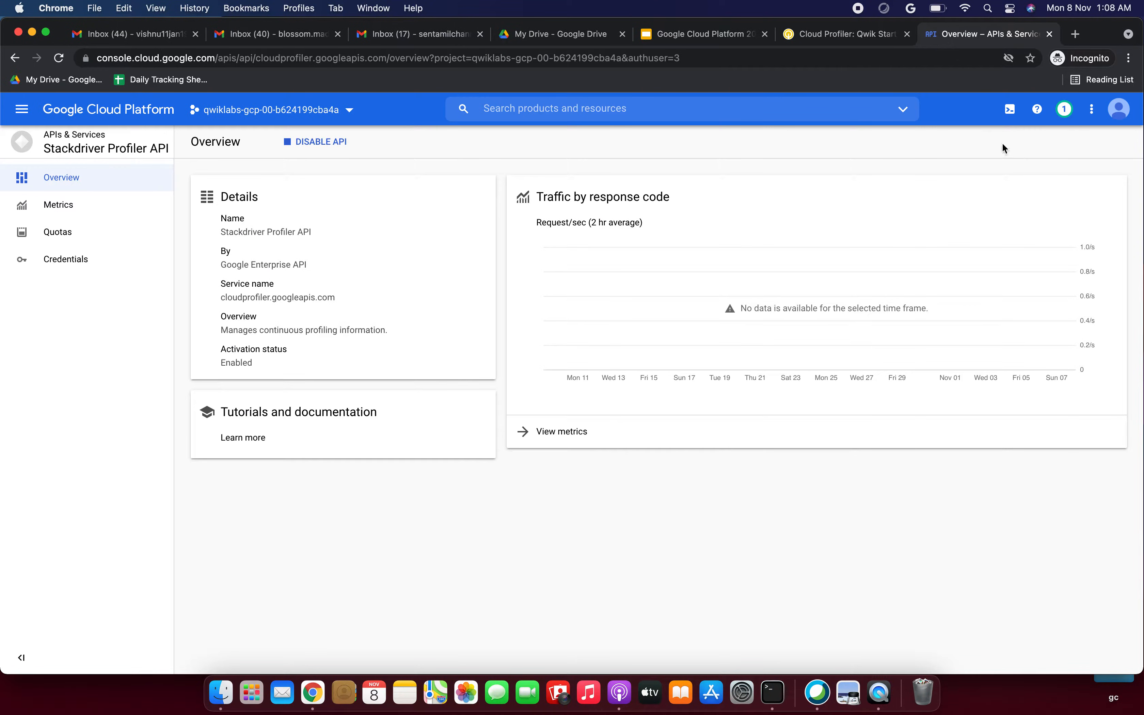
click(1016, 113)
drag(573, 486, 558, 283)
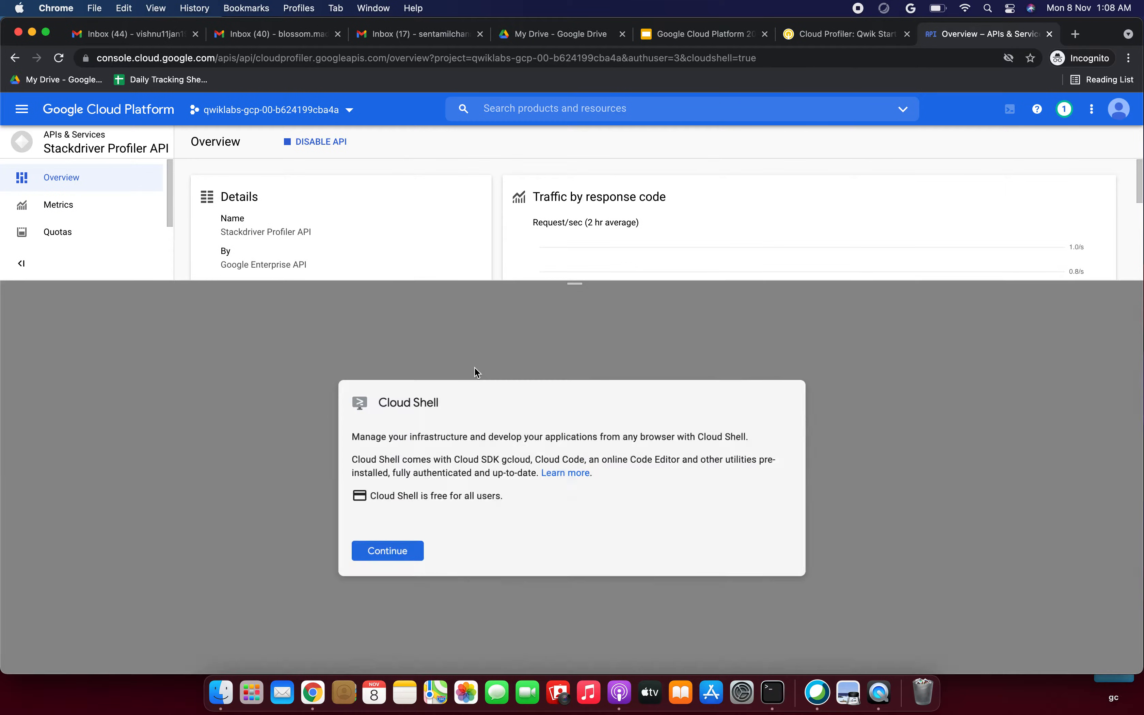
click(392, 551)
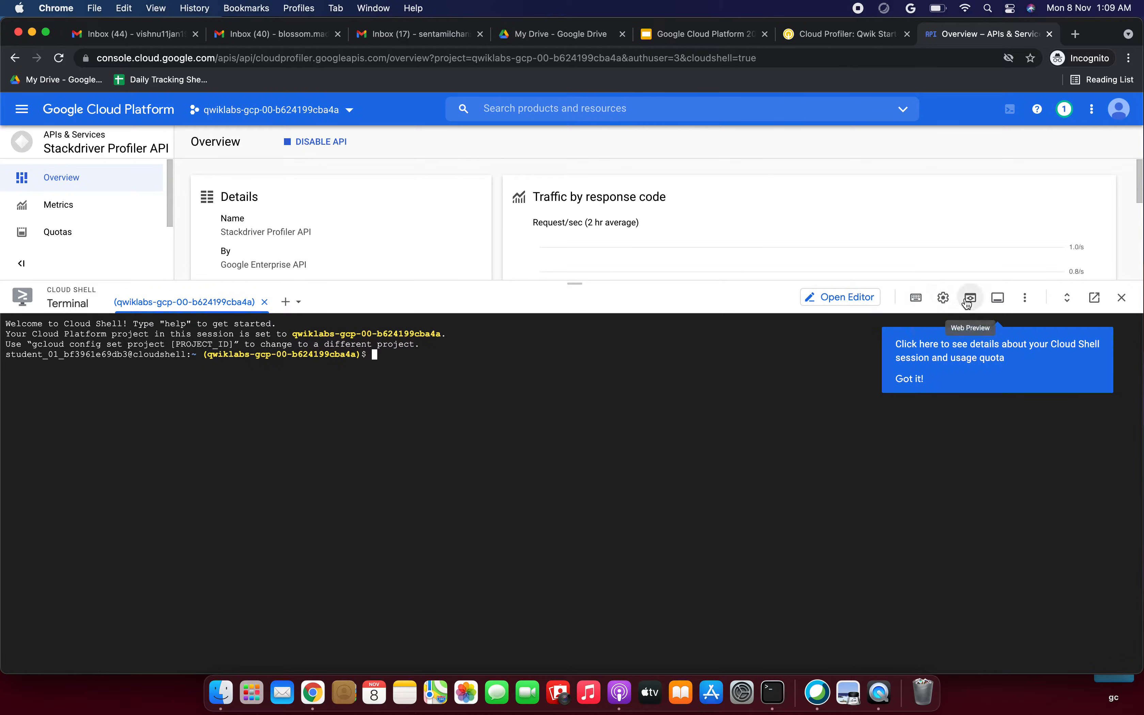
Step: Set the Cloud Shell terminal's text size to Medium and dismiss the session details tip
click(942, 297)
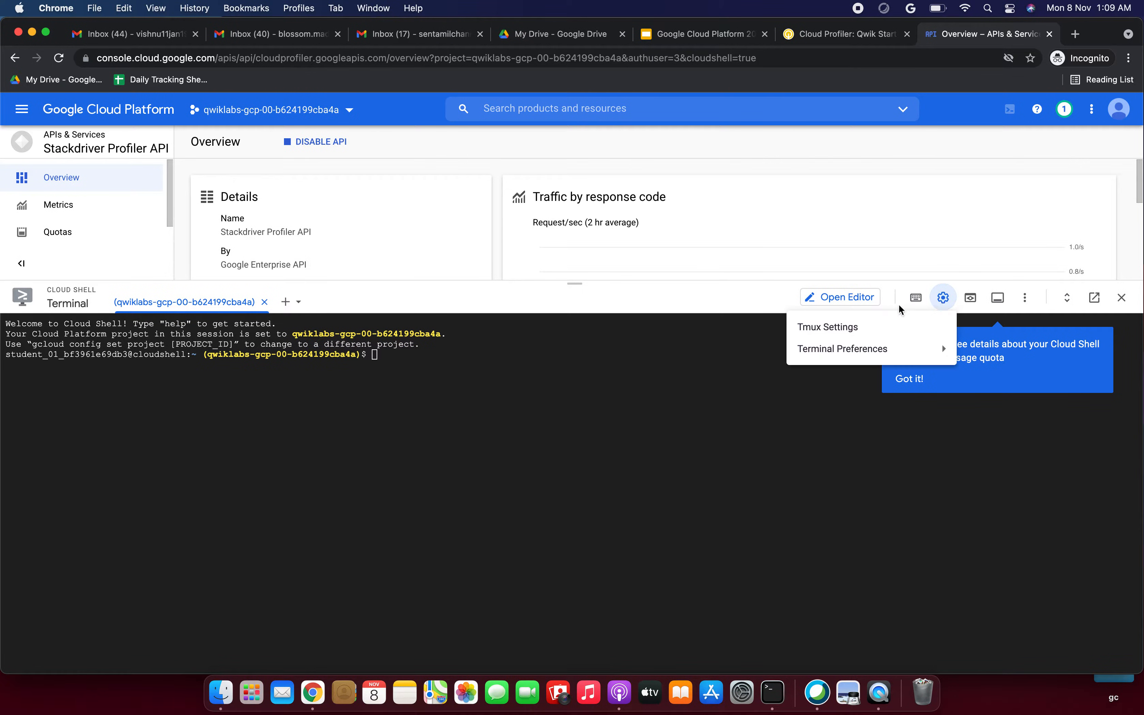
mouse_move(854, 362)
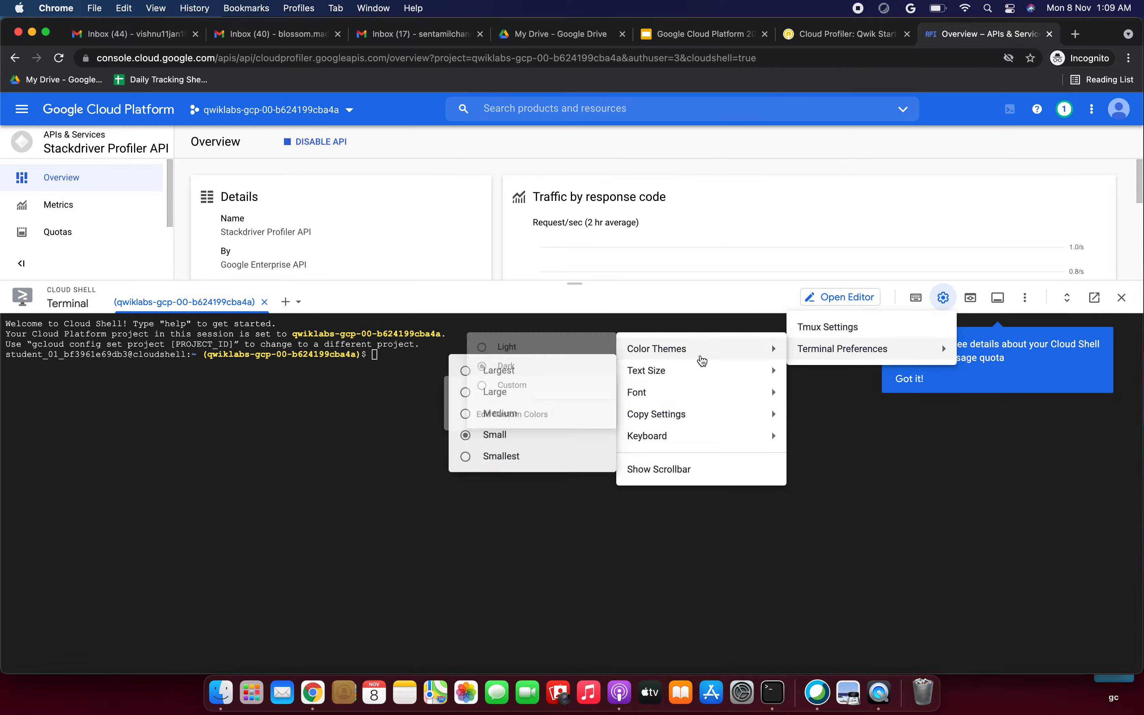
mouse_move(691, 401)
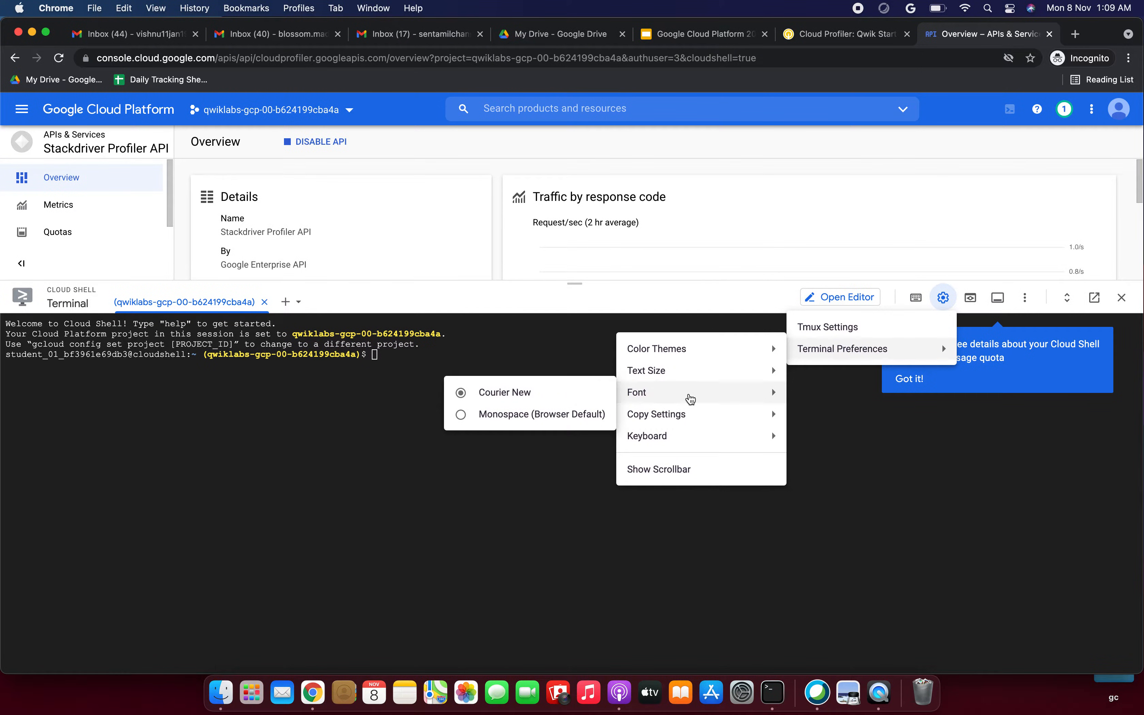
mouse_move(687, 373)
click(513, 414)
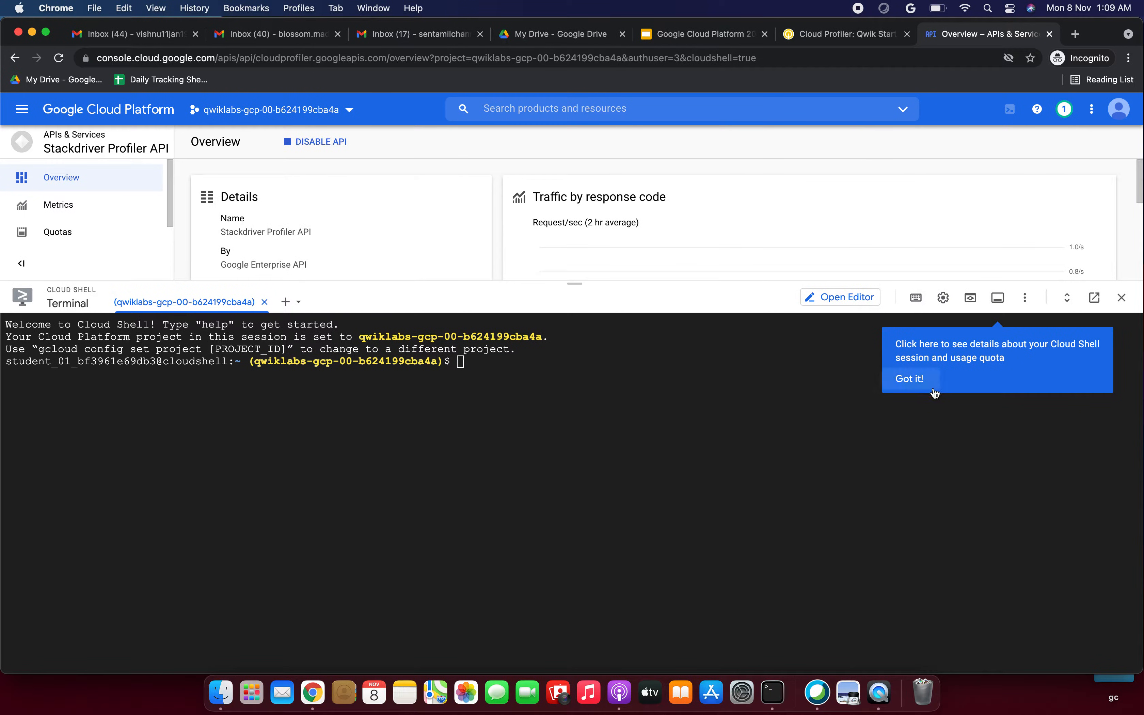
click(904, 378)
click(541, 380)
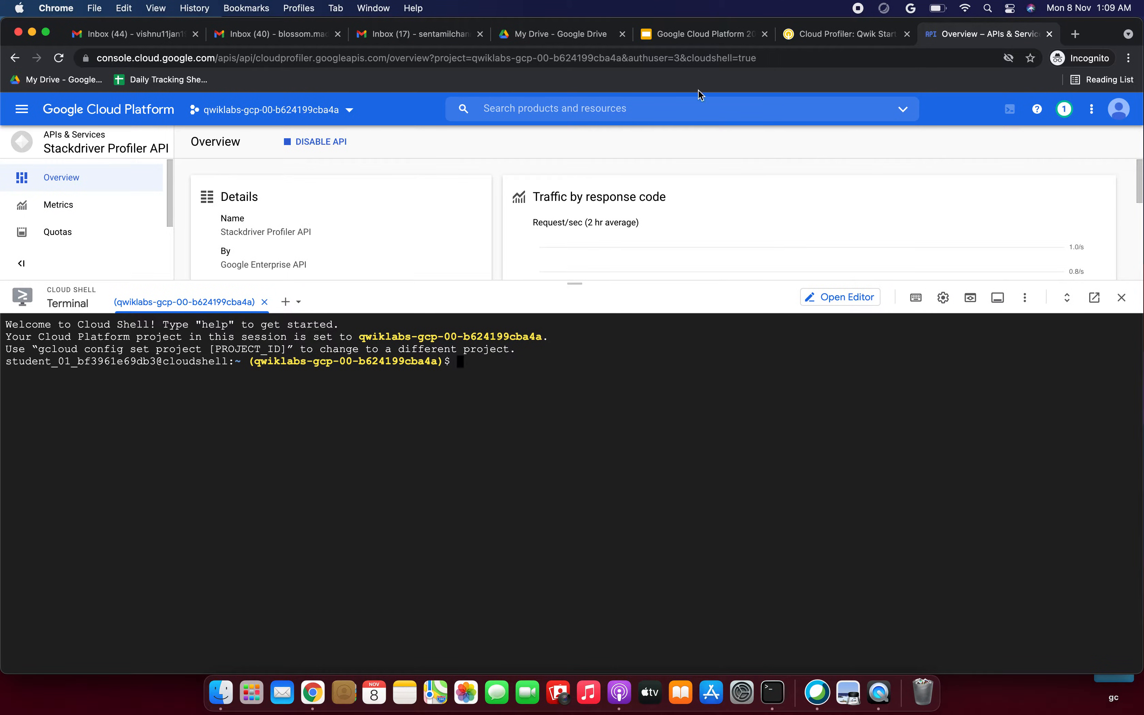
Step: Copy "go get -u github.com/GoogleCloudPlatform/golang-samples/profiler/profiler_quickstart" from the lab page and run it in Cloud Shell
click(821, 37)
click(675, 295)
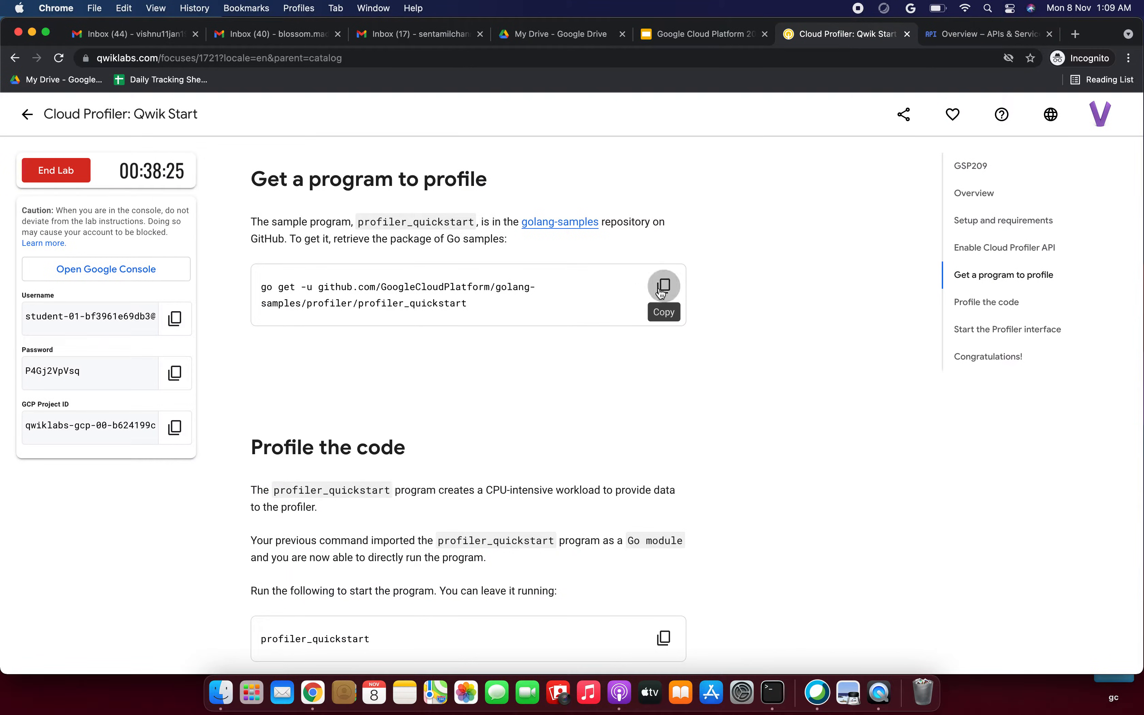
click(946, 37)
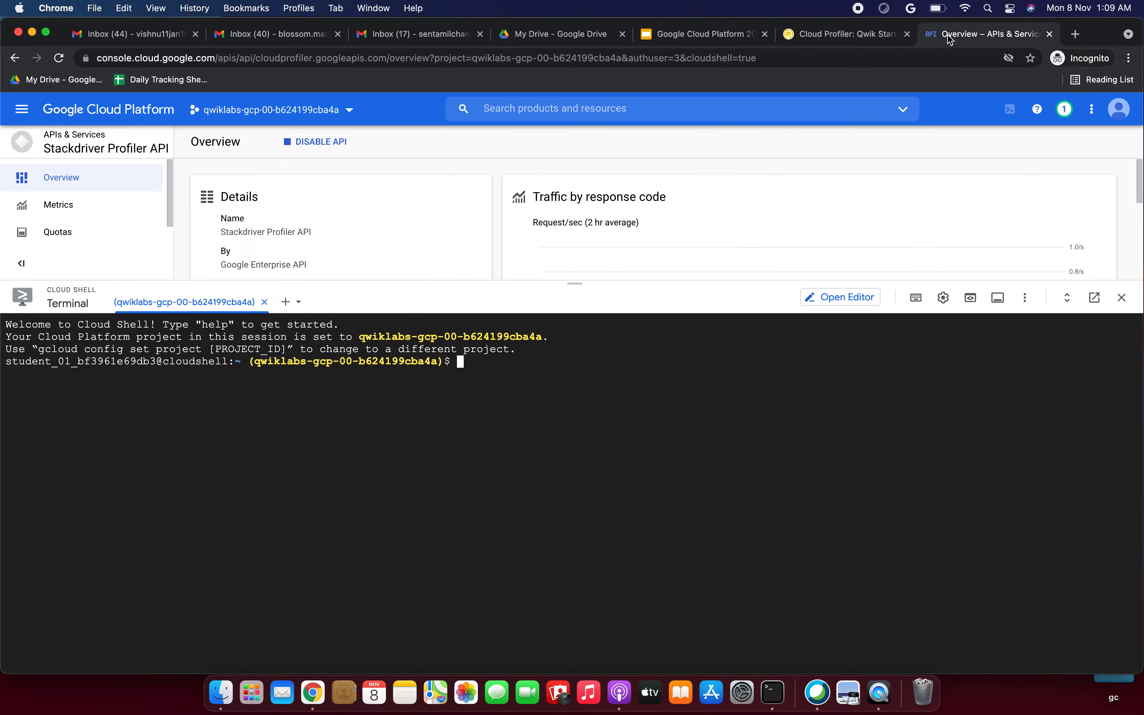
key(super+v)
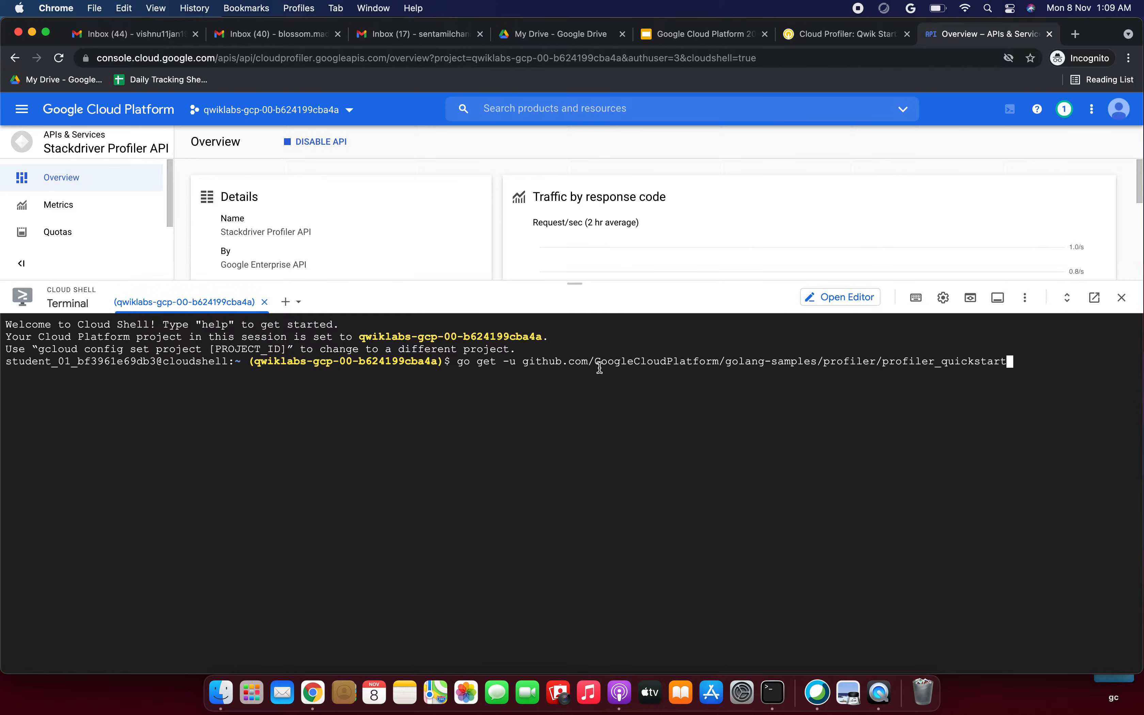
key(Return)
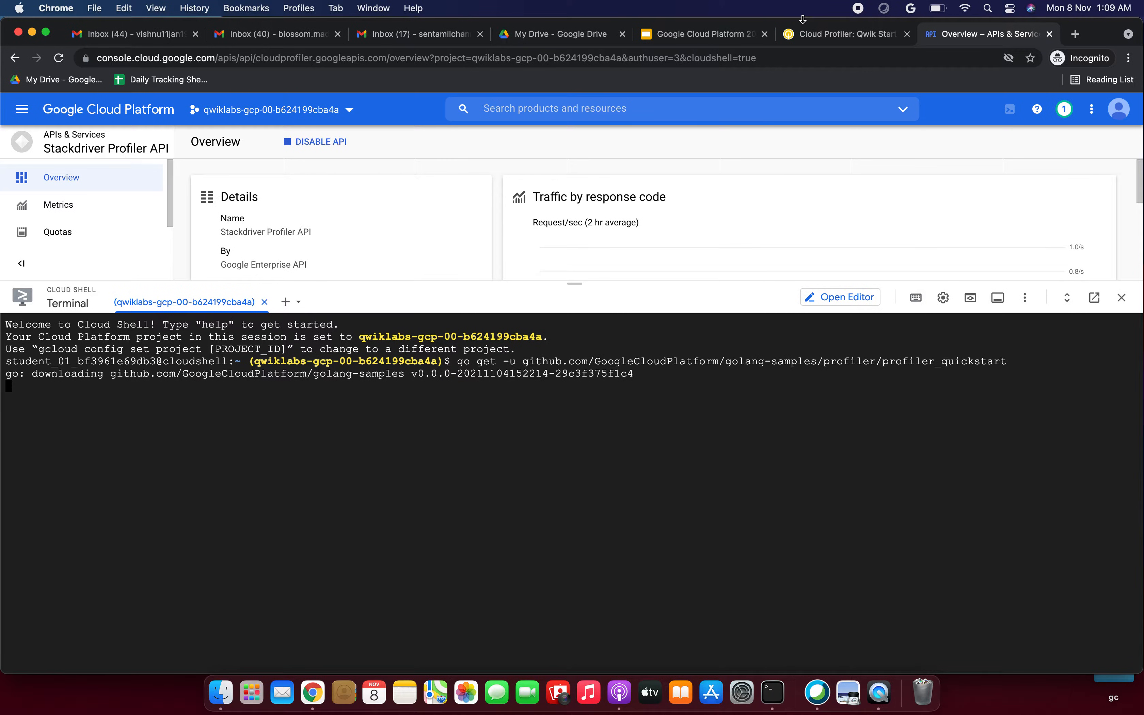
Step: Read the lab's description of the sample program, and check the download output in Cloud Shell
click(821, 38)
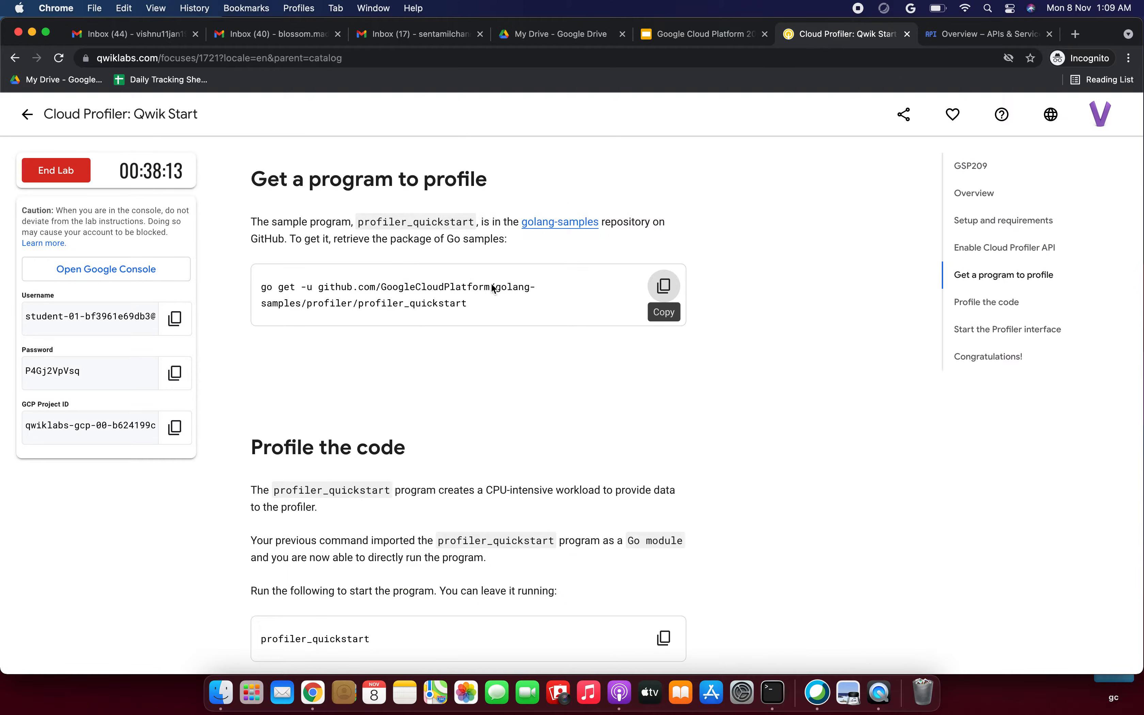
drag(365, 224, 501, 224)
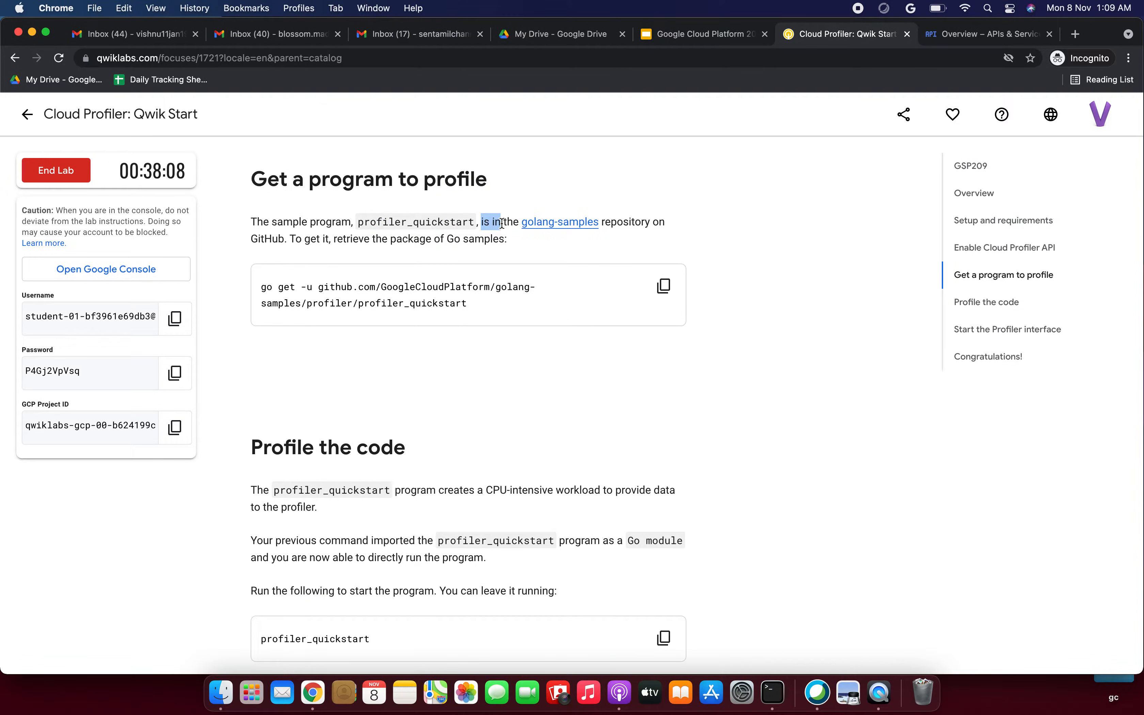
drag(364, 239, 439, 239)
scroll(432, 360, down, 5)
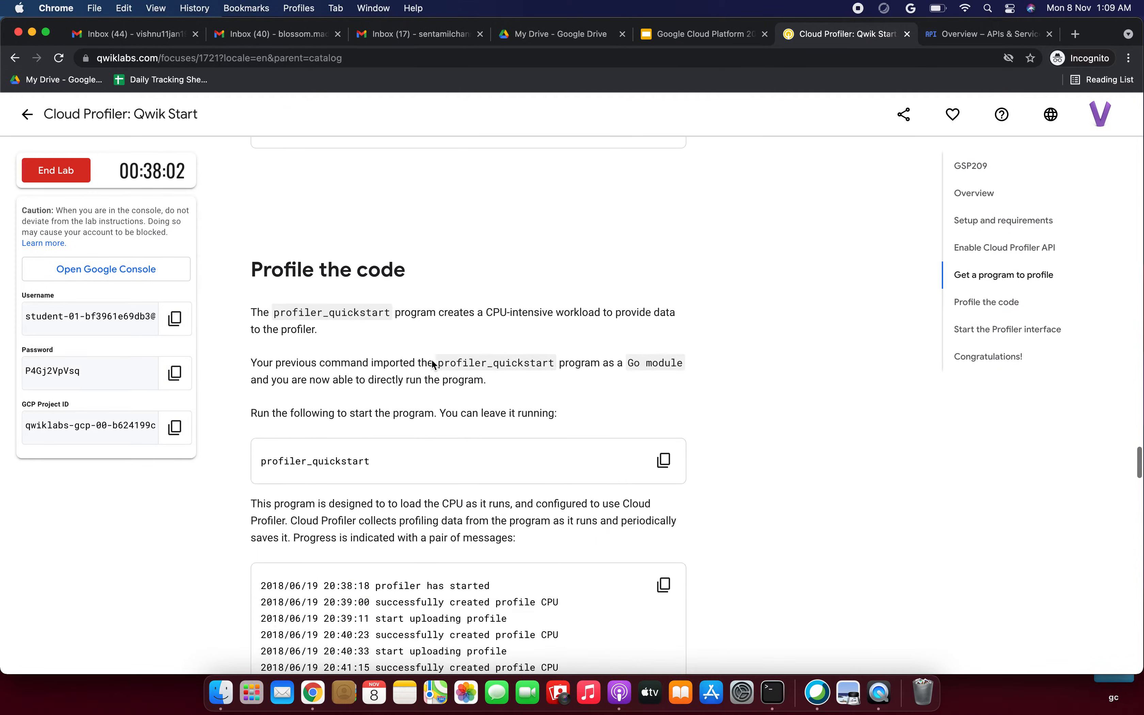
click(976, 37)
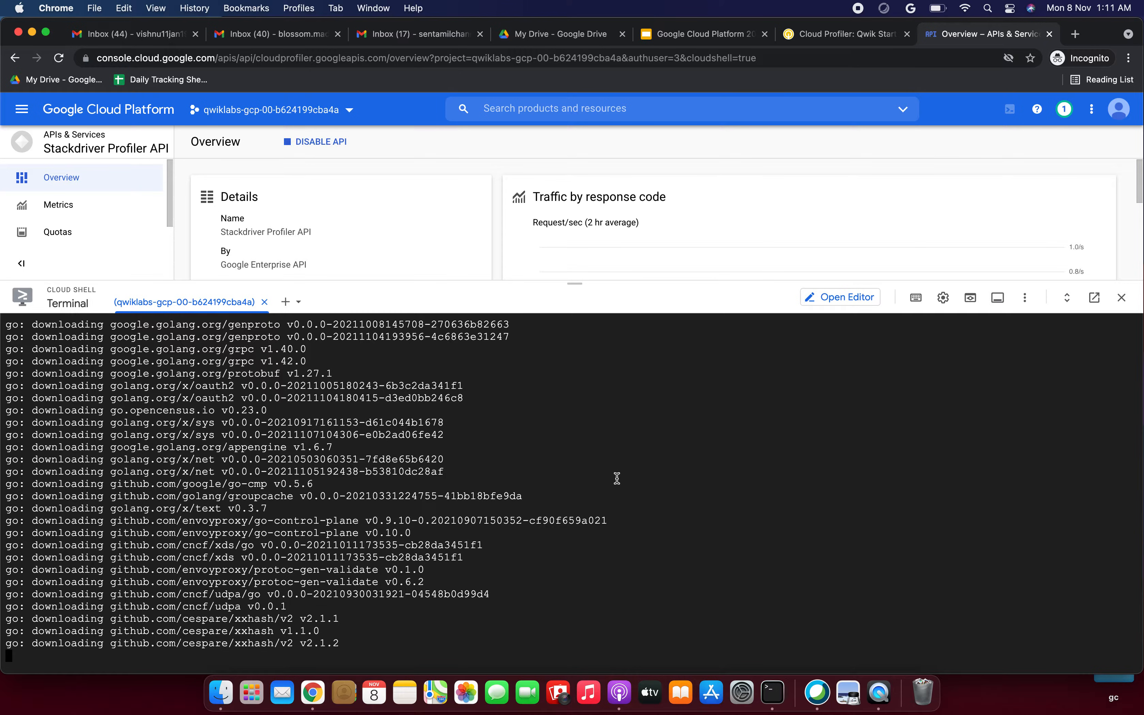
scroll(617, 478, up, 10)
scroll(617, 479, down, 10)
Step: Read the Profile the code section of the lab, including the command and its sample progress messages
key(ctrl+shift+Tab)
scroll(673, 315, down, 5)
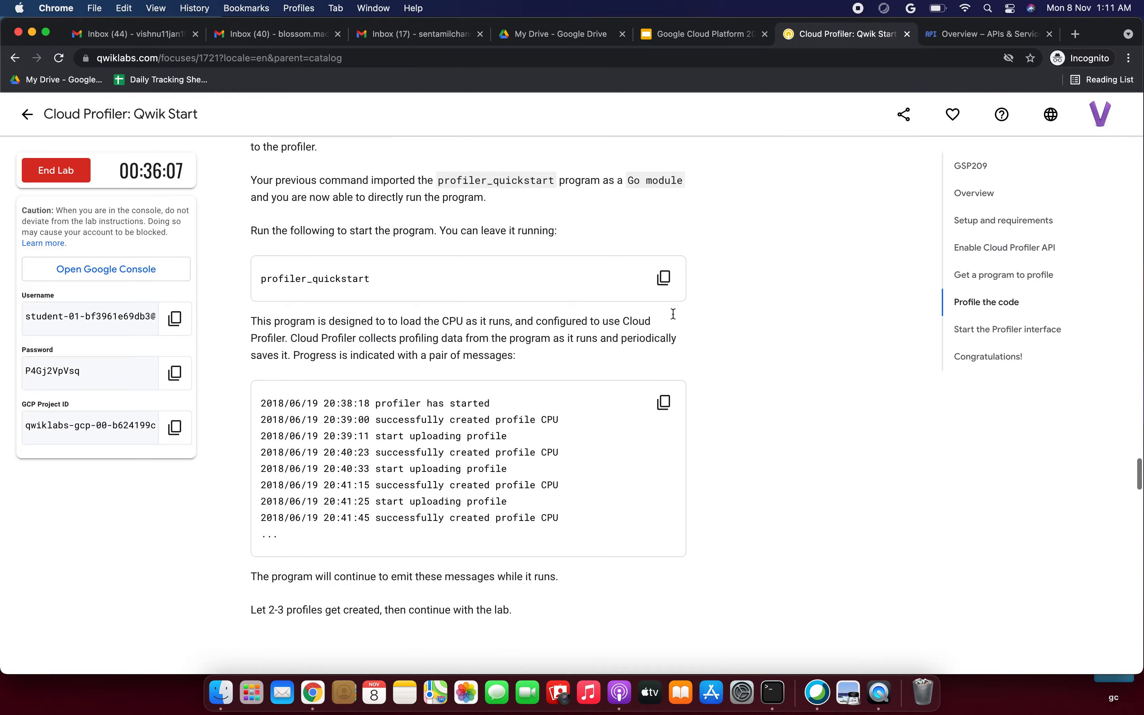
scroll(673, 315, up, 5)
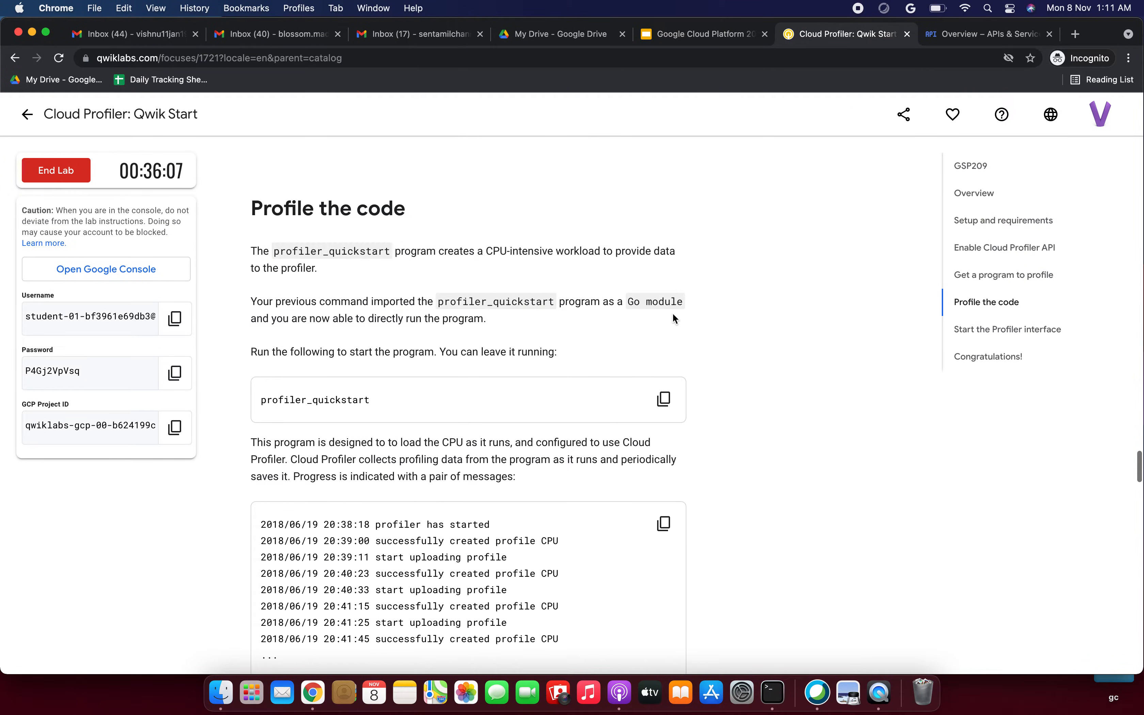
scroll(673, 315, up, 1)
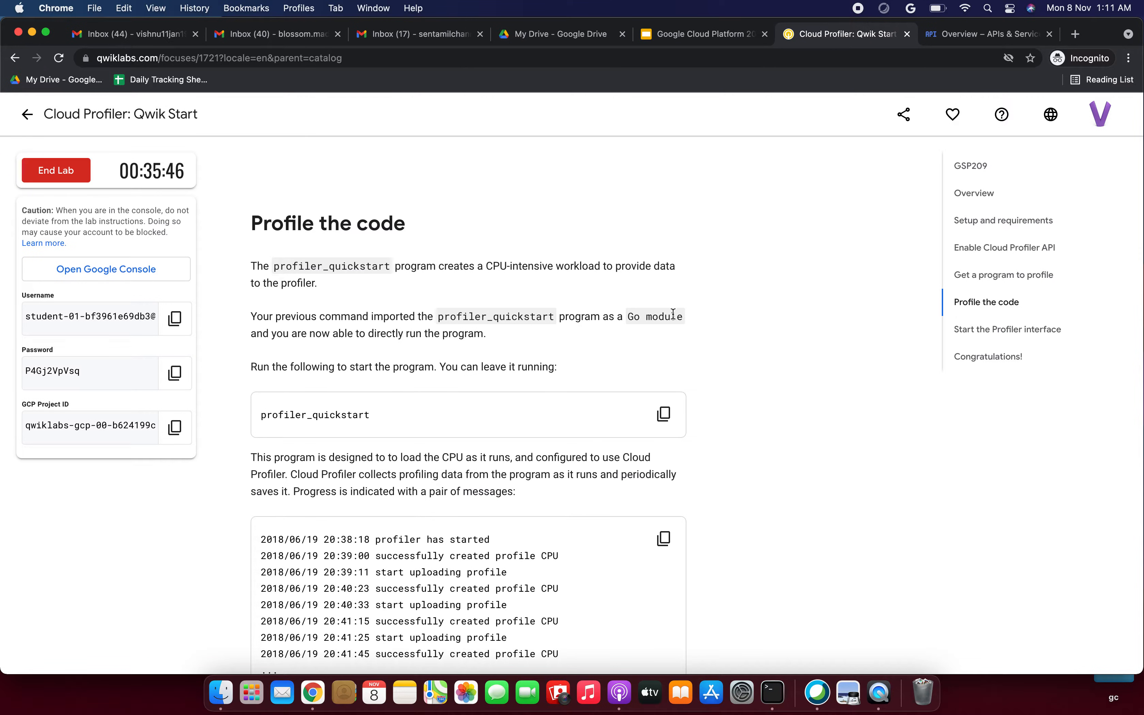
scroll(643, 356, down, 3)
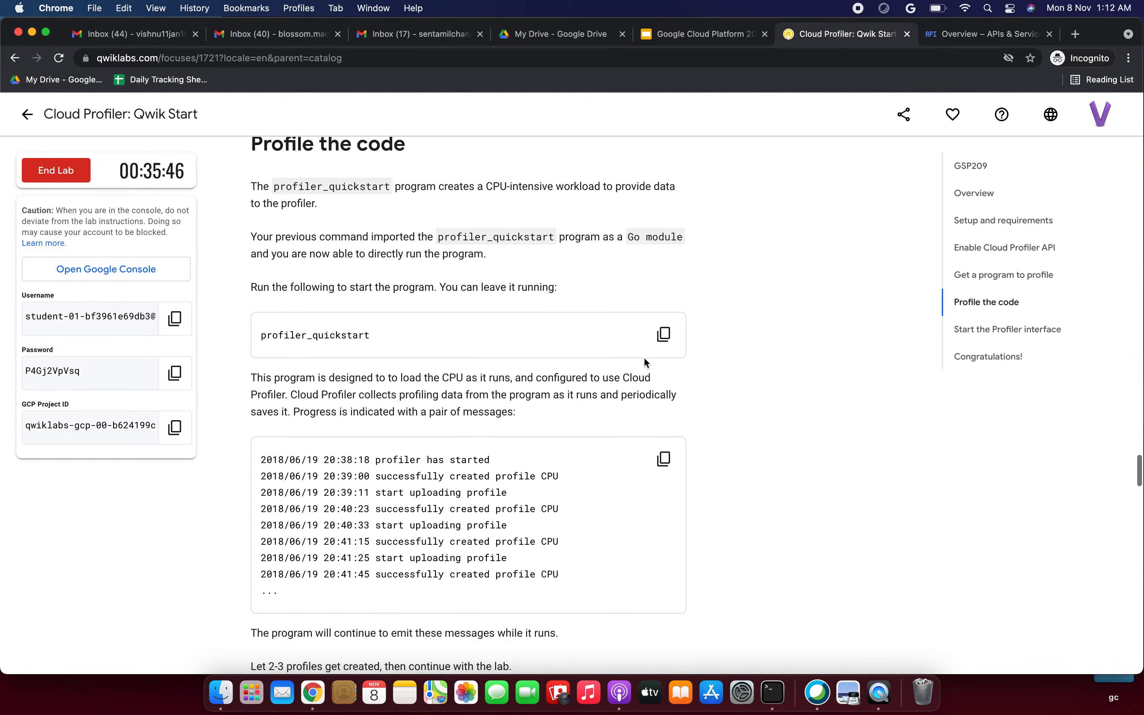
scroll(605, 362, down, 2)
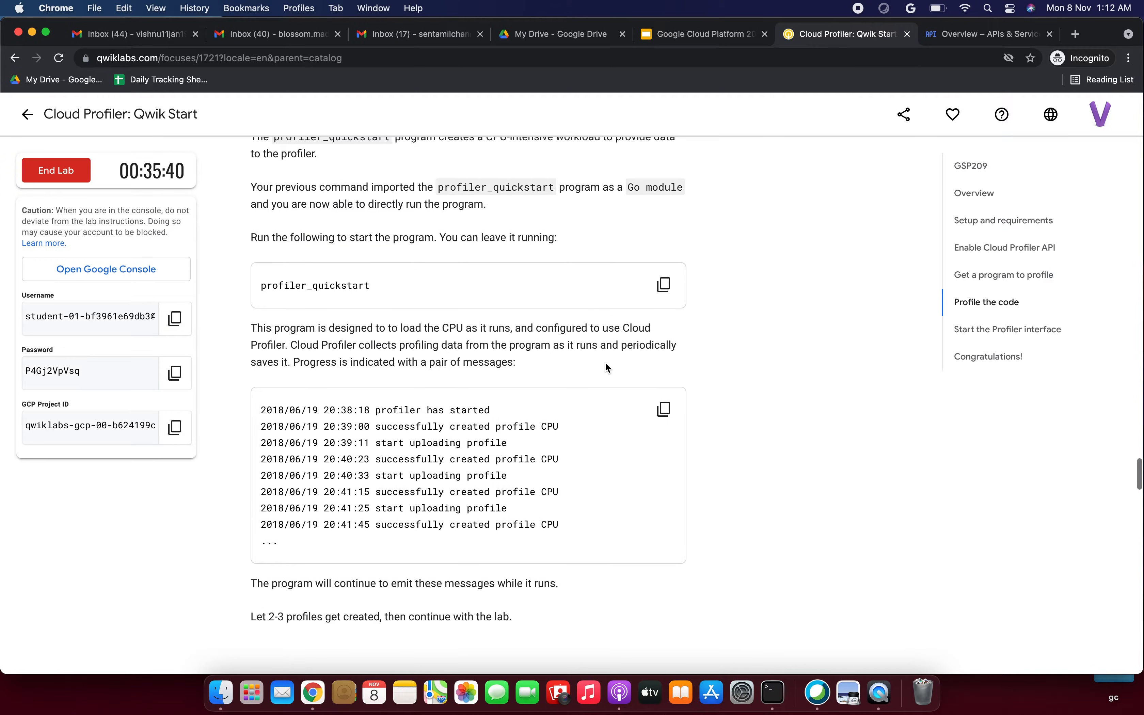
Step: Copy the profiler_quickstart command from the lab page, run it in Cloud Shell, and authorize the credentials request
click(679, 288)
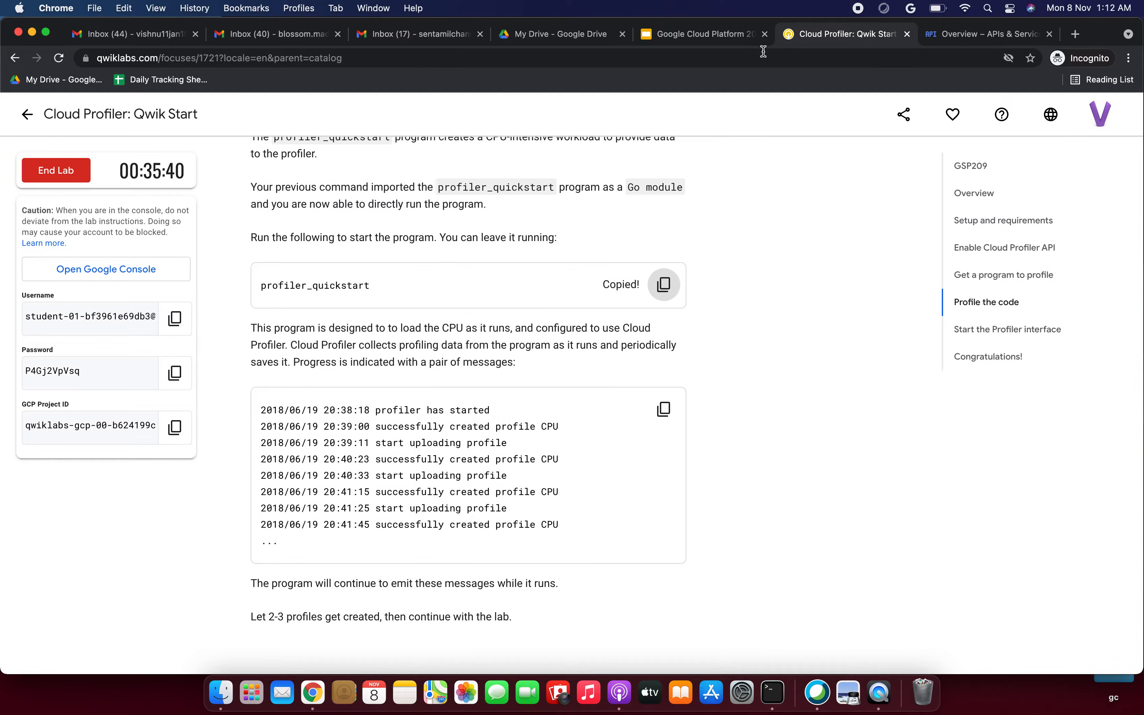
click(718, 36)
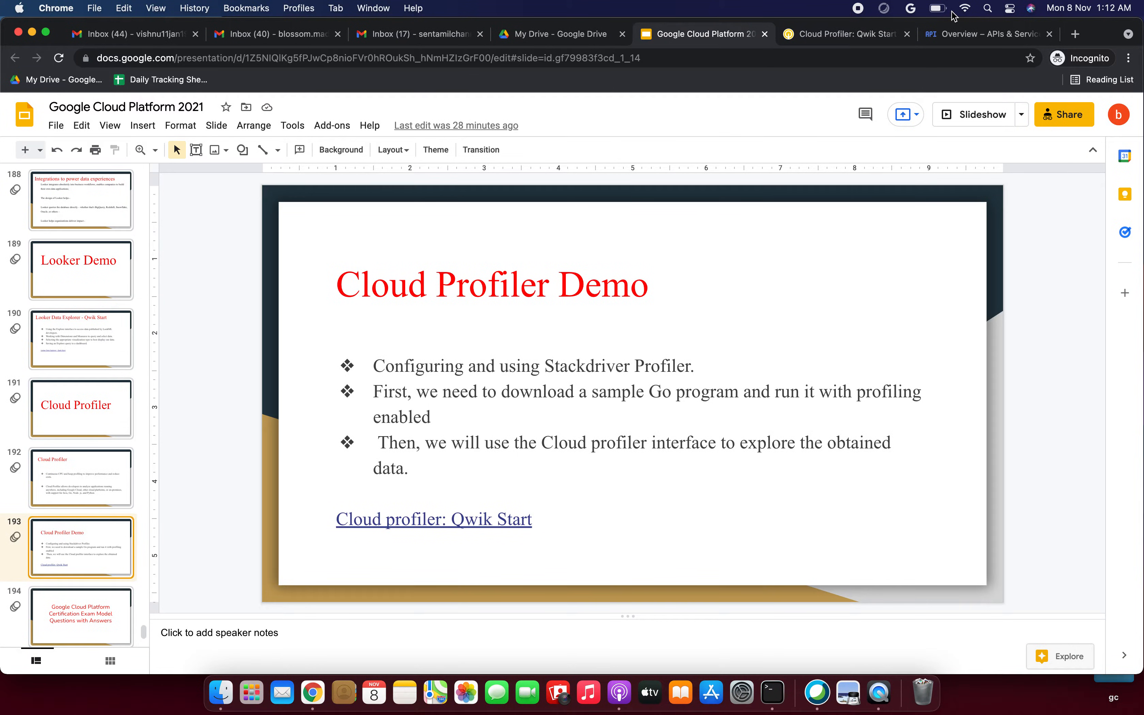
click(958, 34)
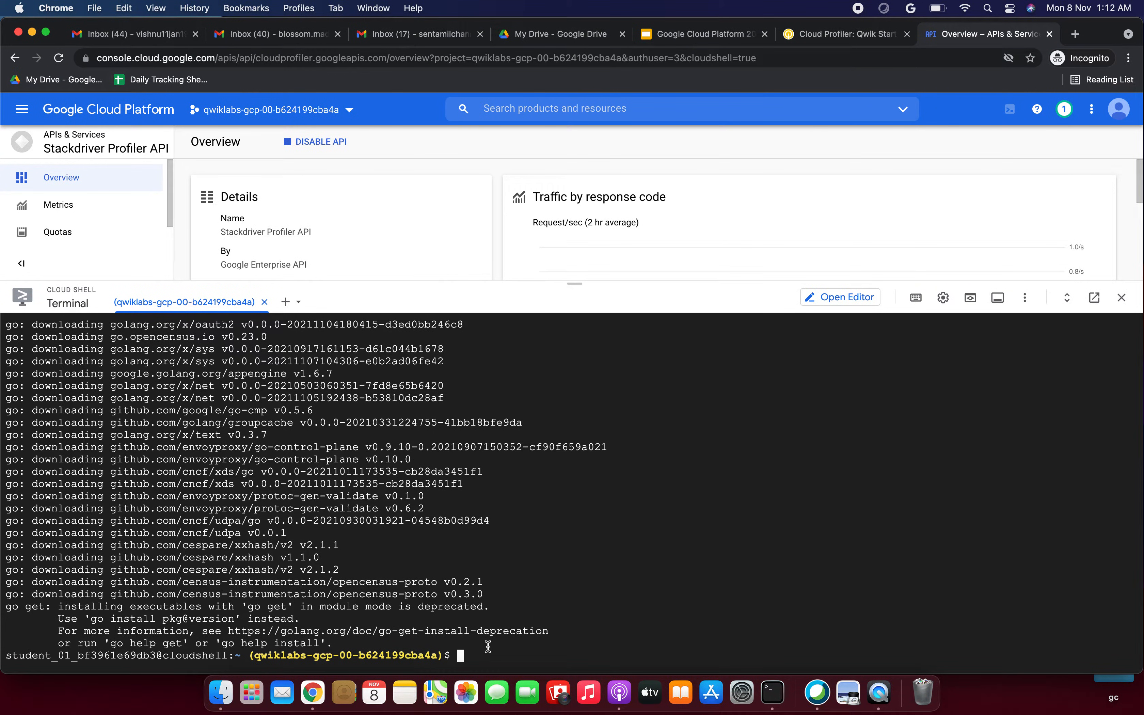
key(super+v)
key(Return)
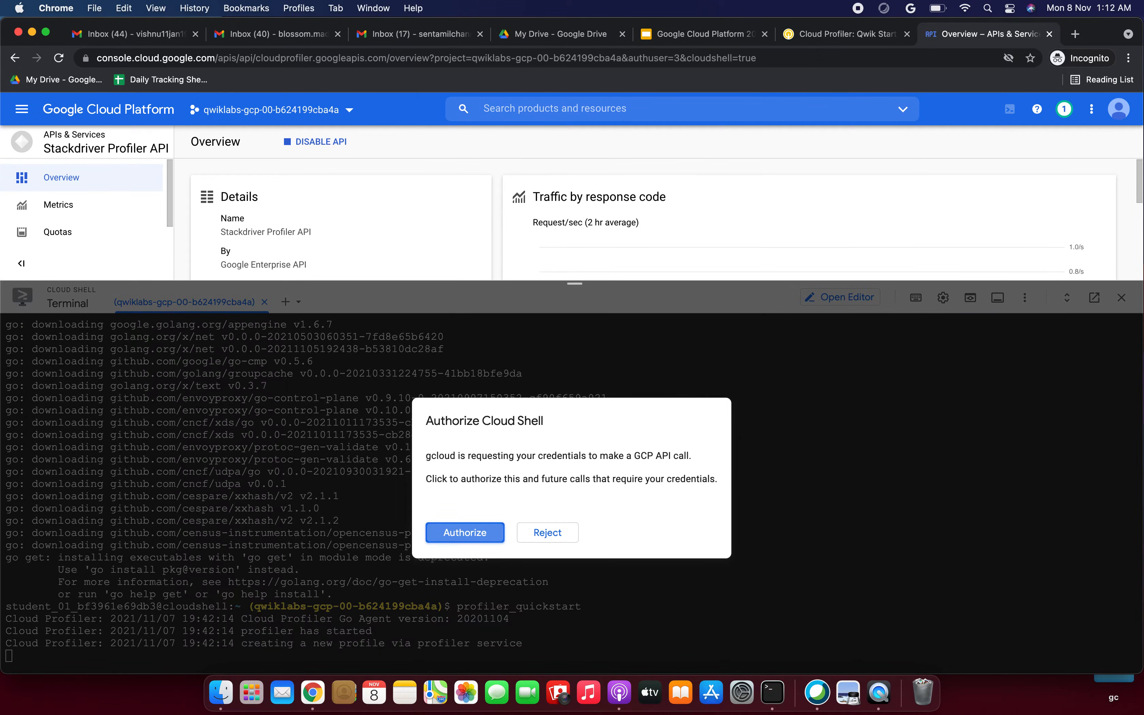
click(466, 535)
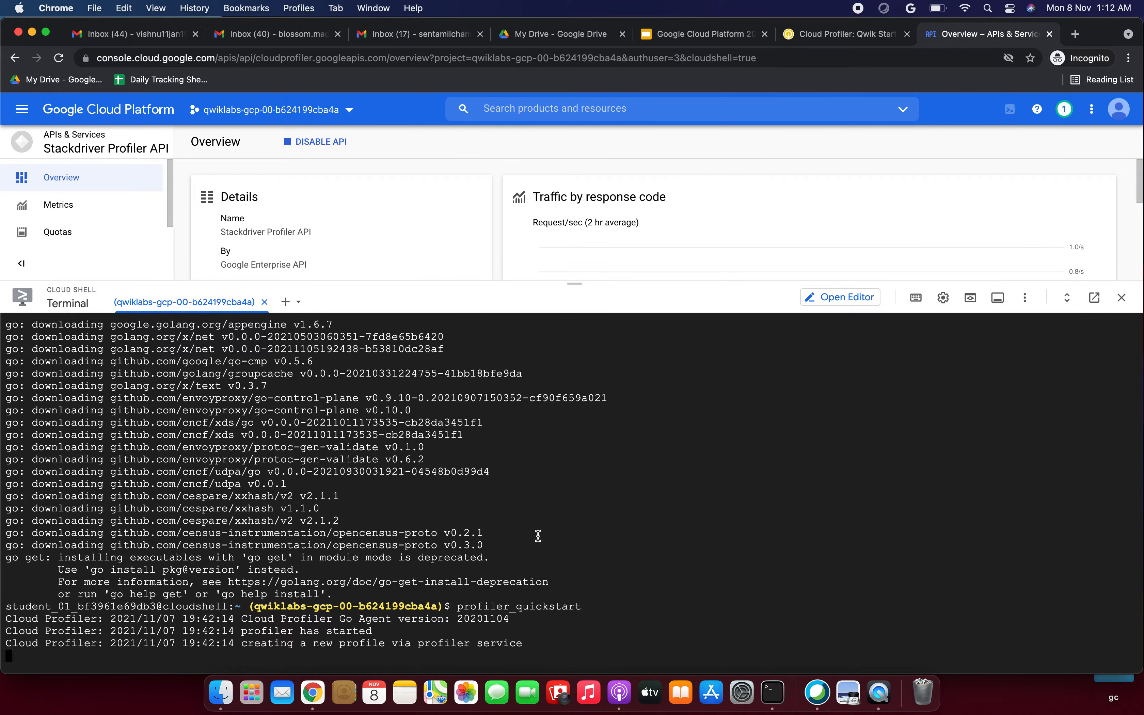
Step: Compare the profiler output in Cloud Shell with the lab's expected messages, and continue to the Start the Profiler interface section
click(821, 35)
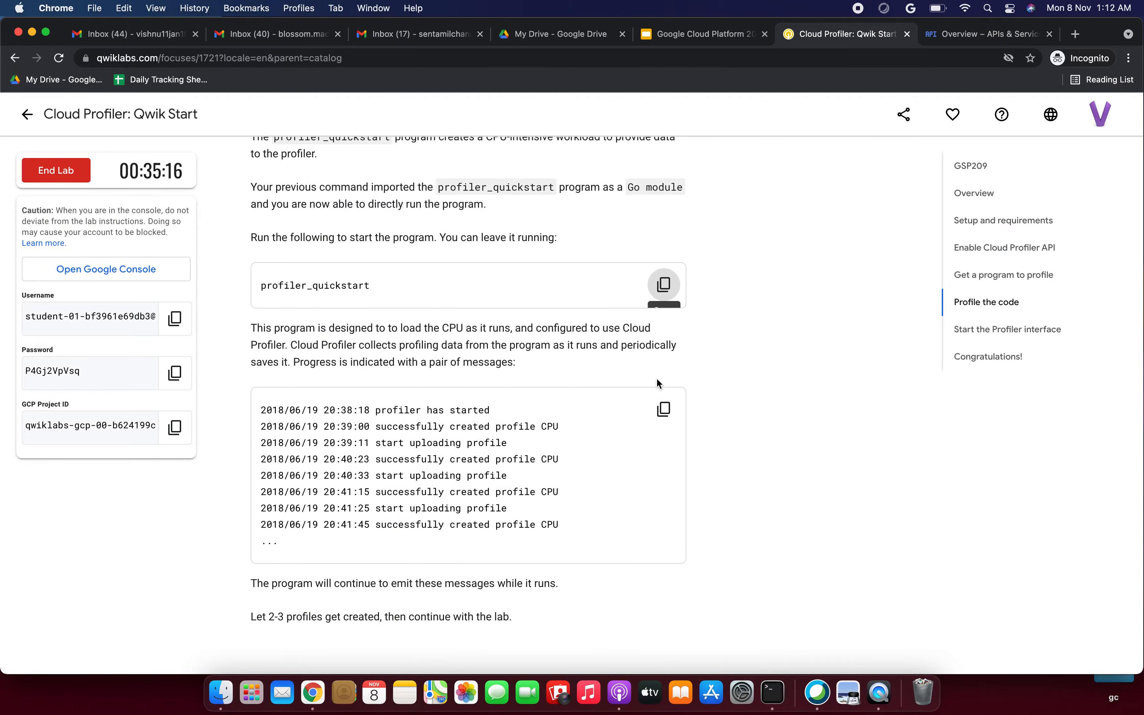
scroll(657, 381, down, 1)
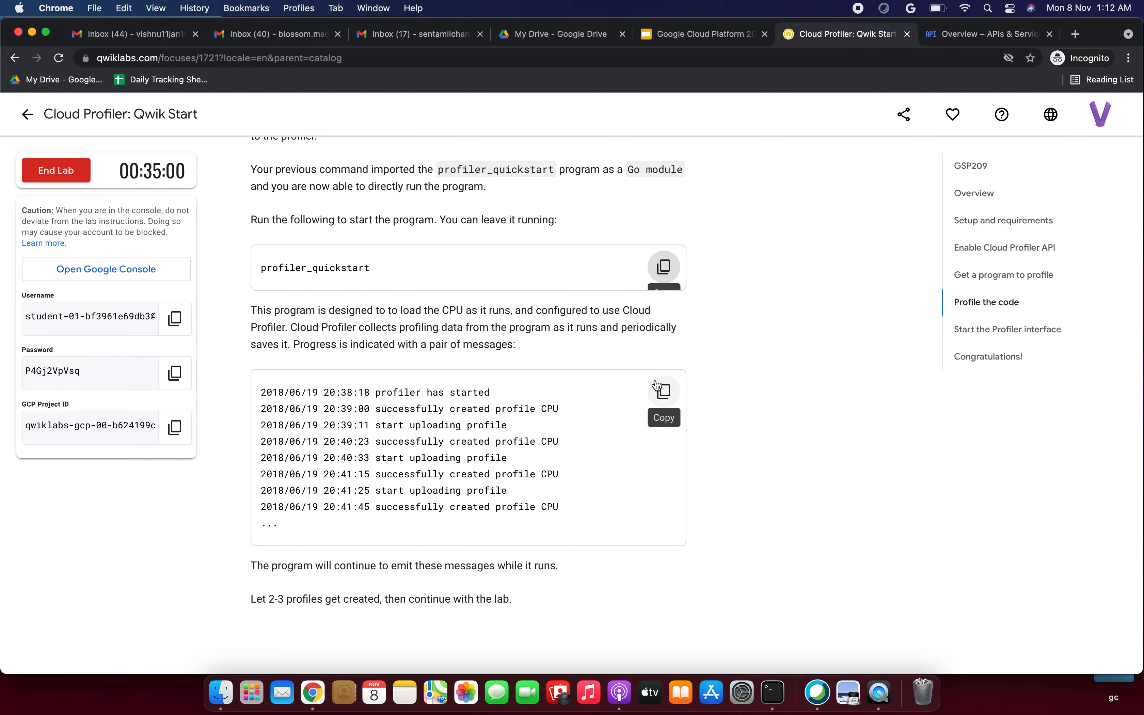
scroll(573, 430, down, 2)
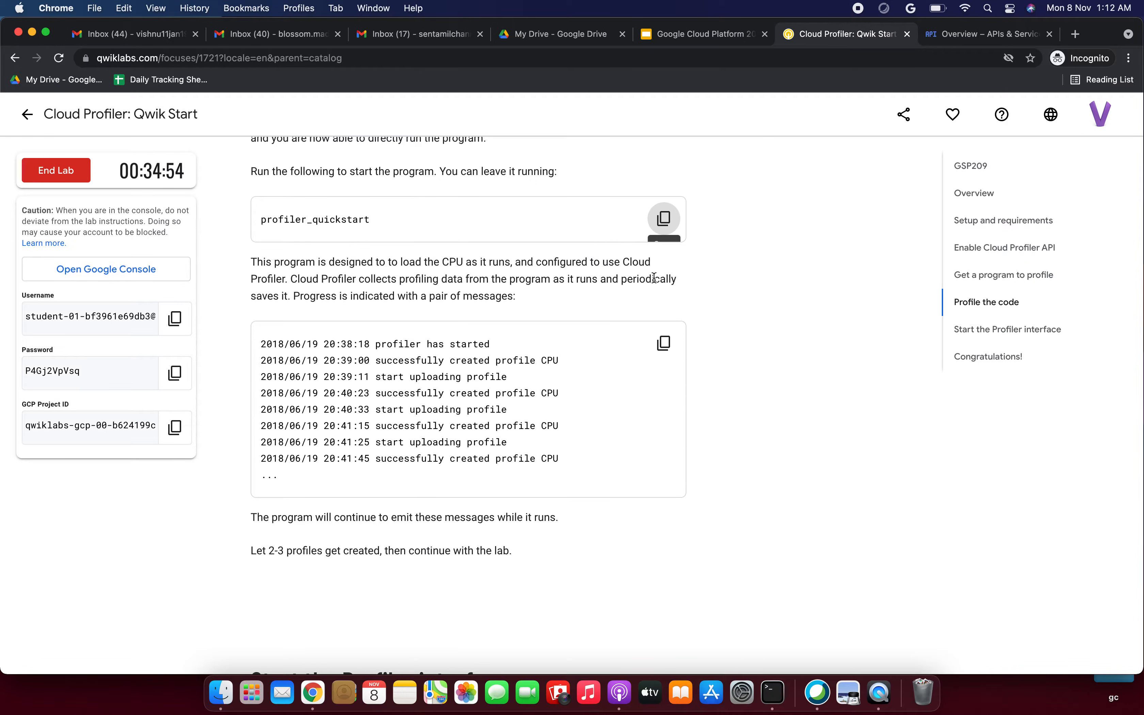
click(933, 41)
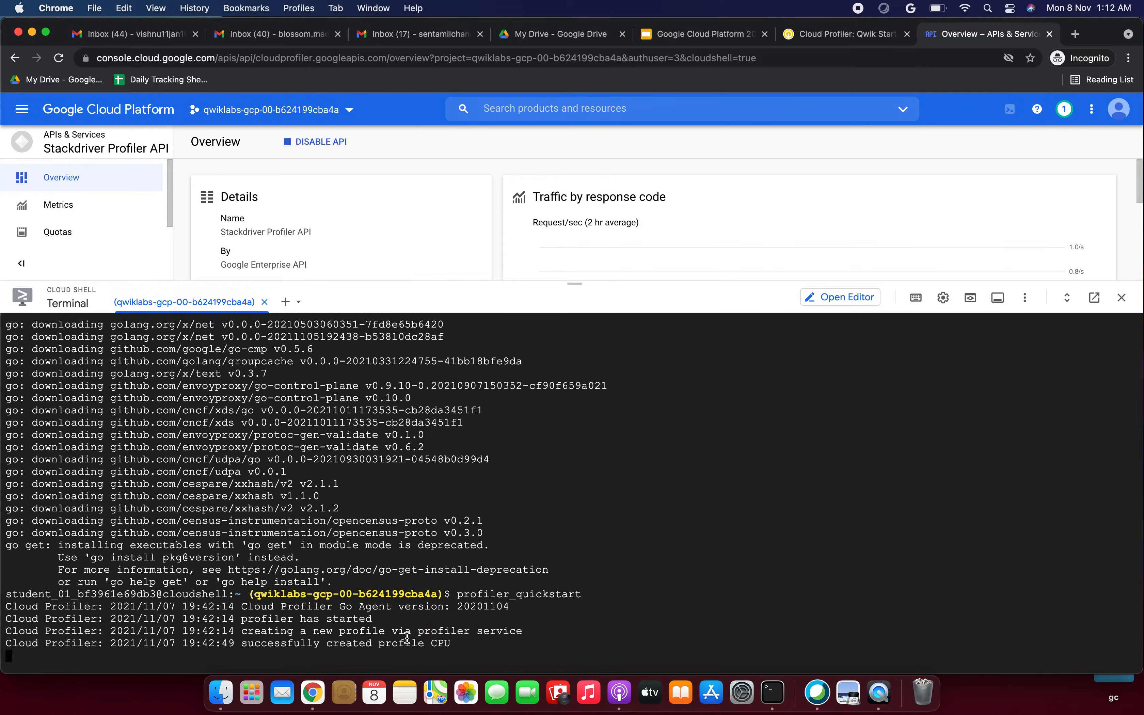
click(824, 34)
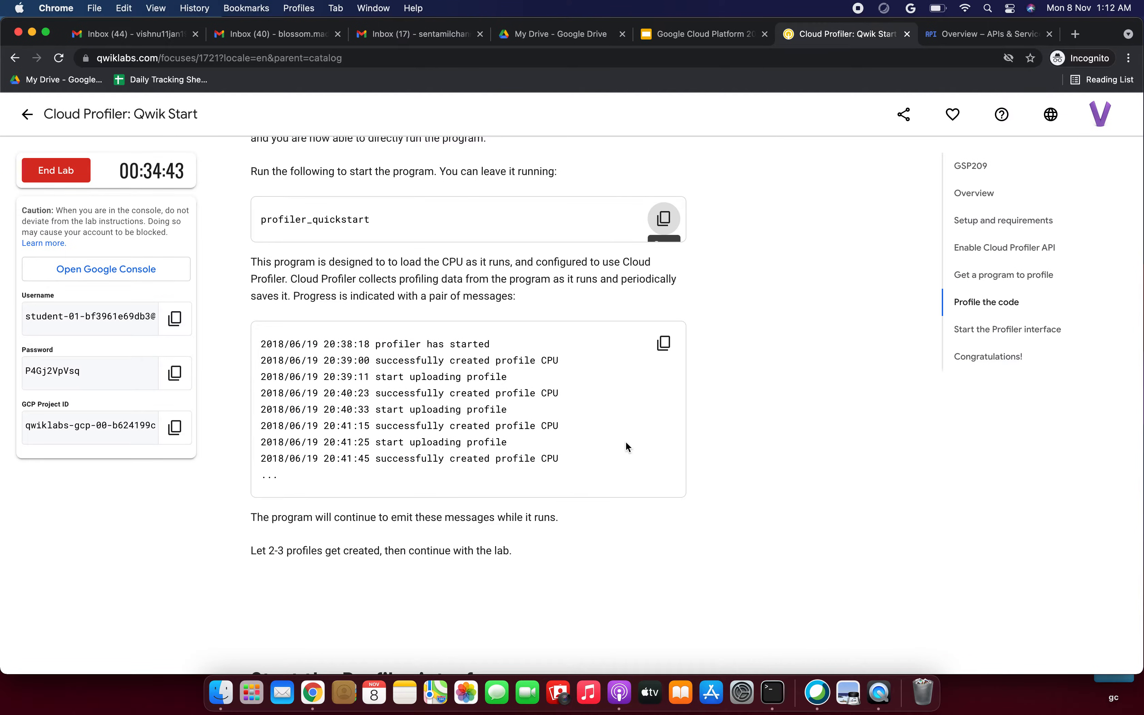
scroll(625, 447, down, 3)
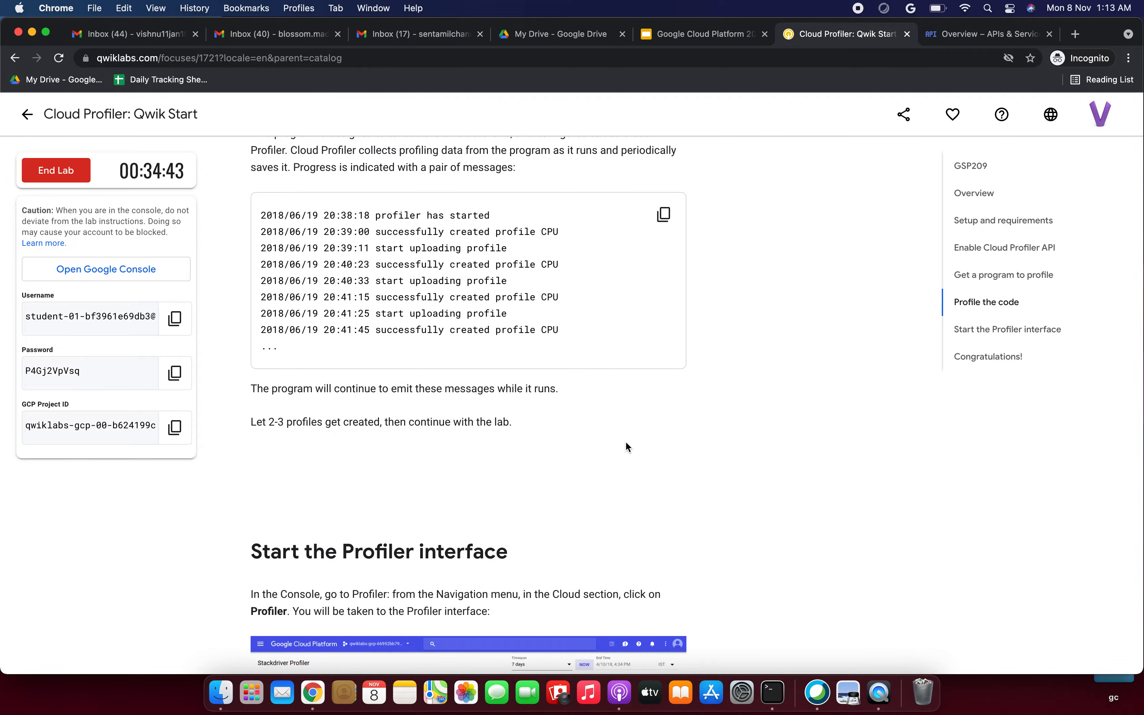
Step: Read the lab's note on letting 2-3 profiles be created, and check the profiler_quickstart messages in Cloud Shell
scroll(627, 447, down, 2)
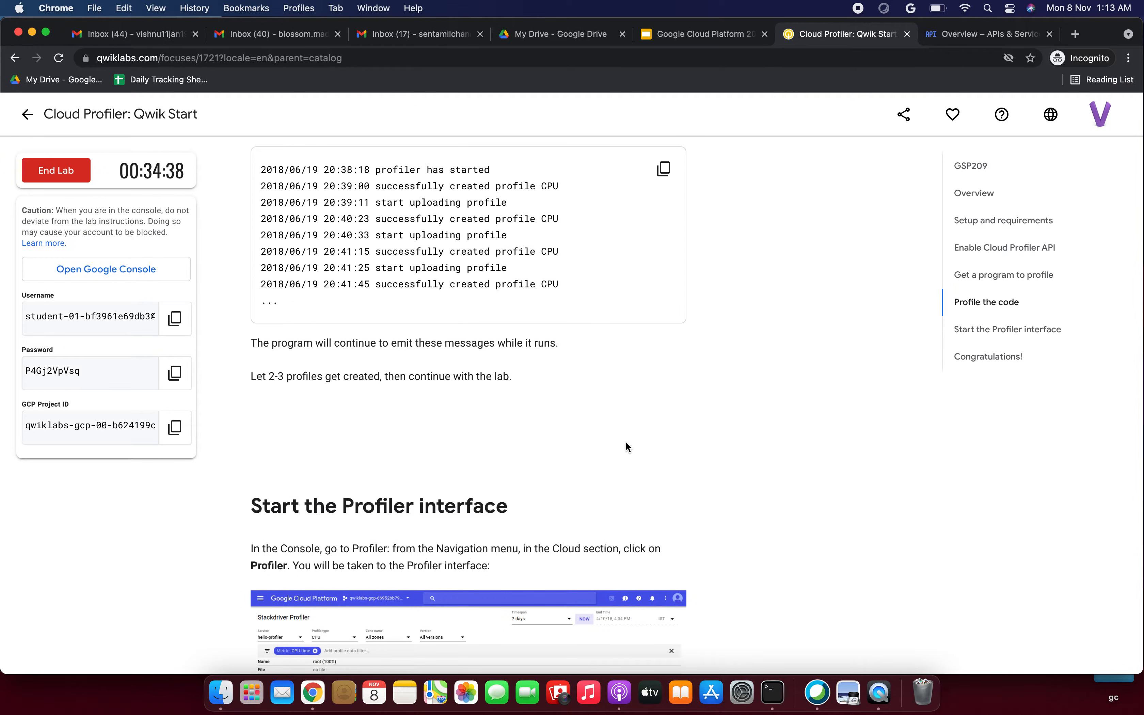
scroll(625, 447, down, 3)
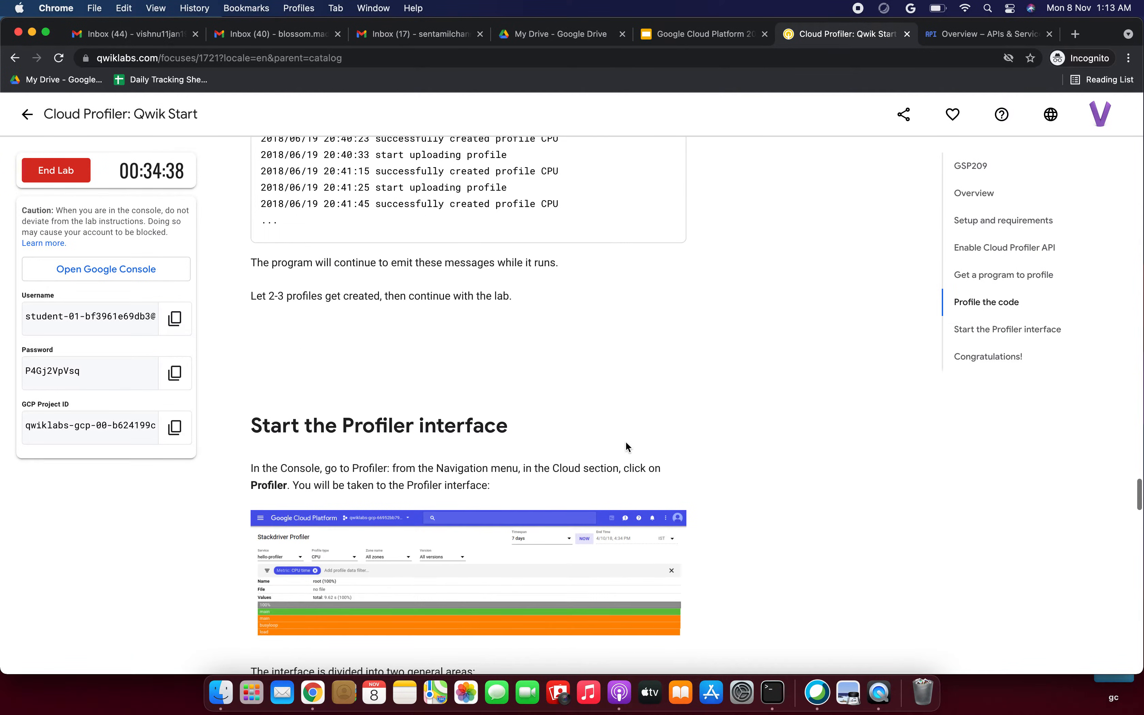
click(936, 34)
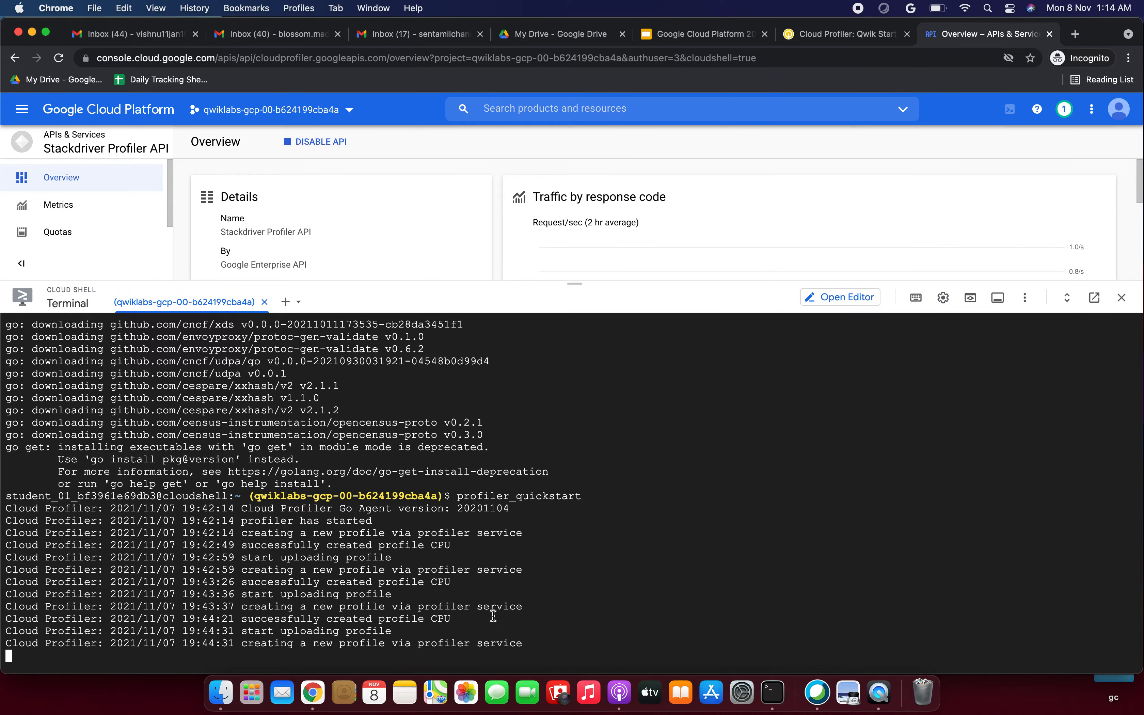
drag(528, 649, 334, 537)
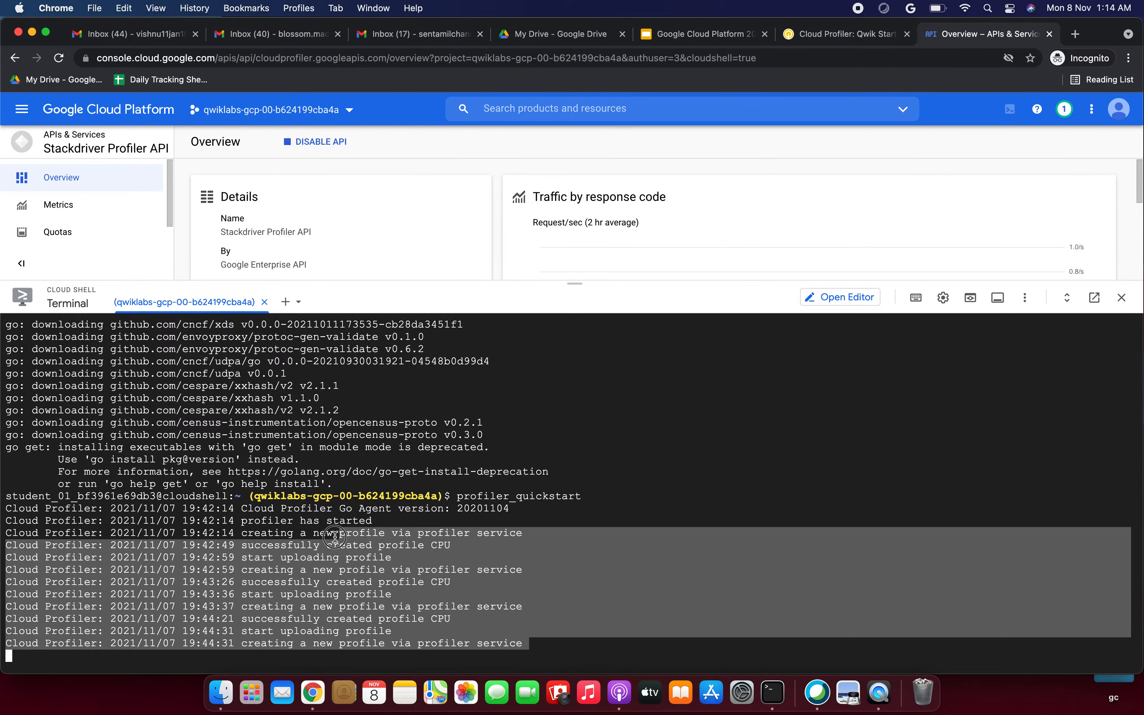
Step: Read the lab's Start the Profiler interface section, including where to find Profiler and the two general areas of its interface
click(832, 35)
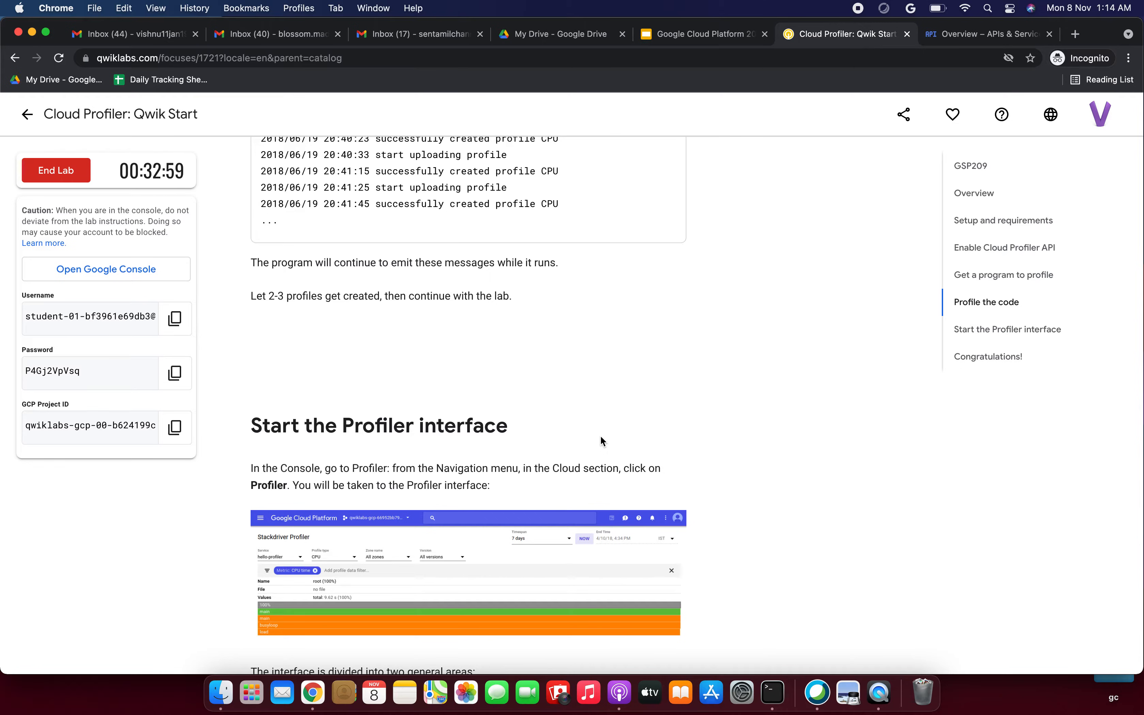
scroll(463, 373, down, 5)
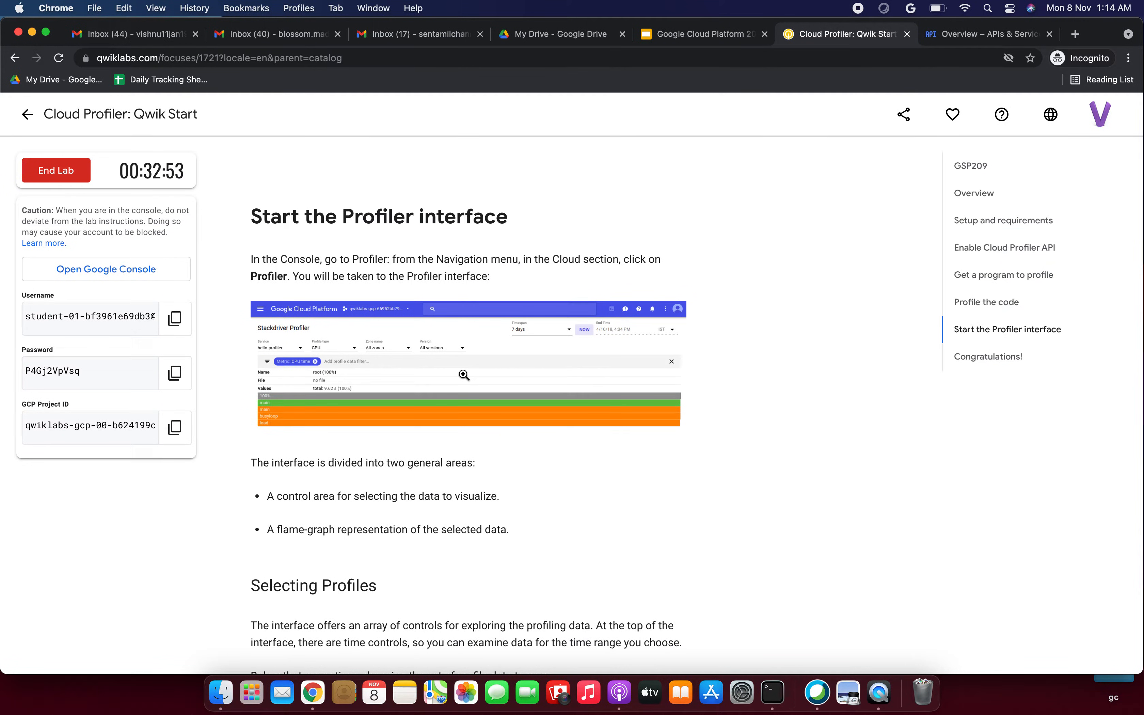
scroll(482, 387, down, 2)
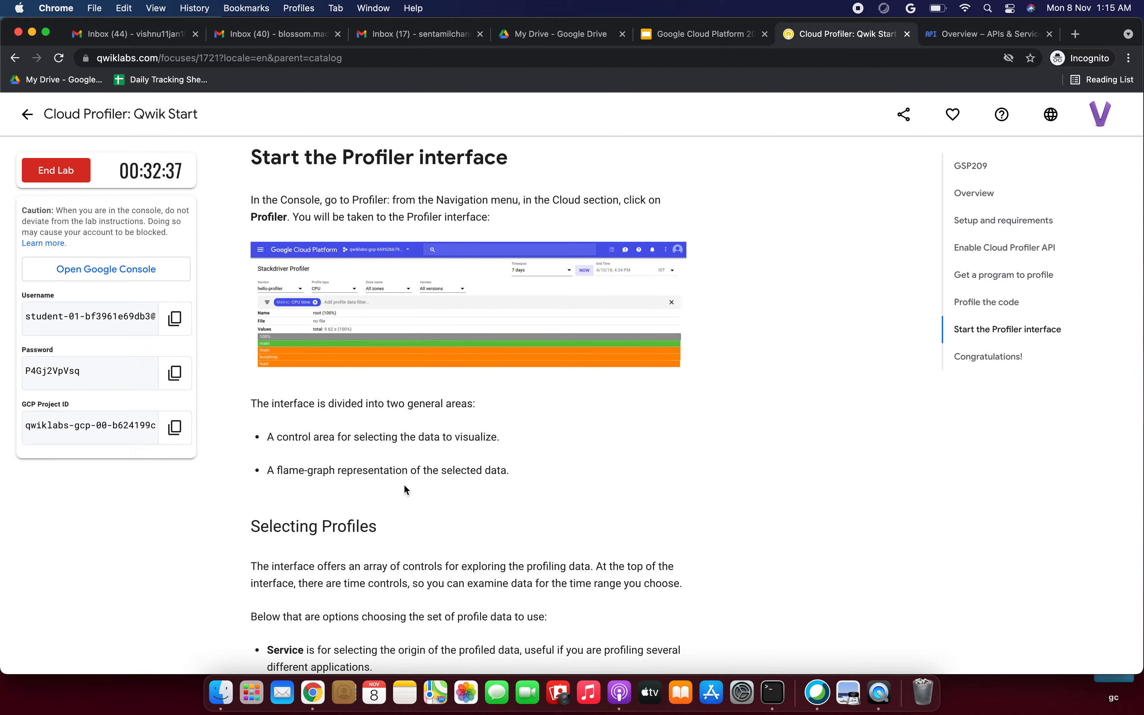
scroll(455, 485, up, 5)
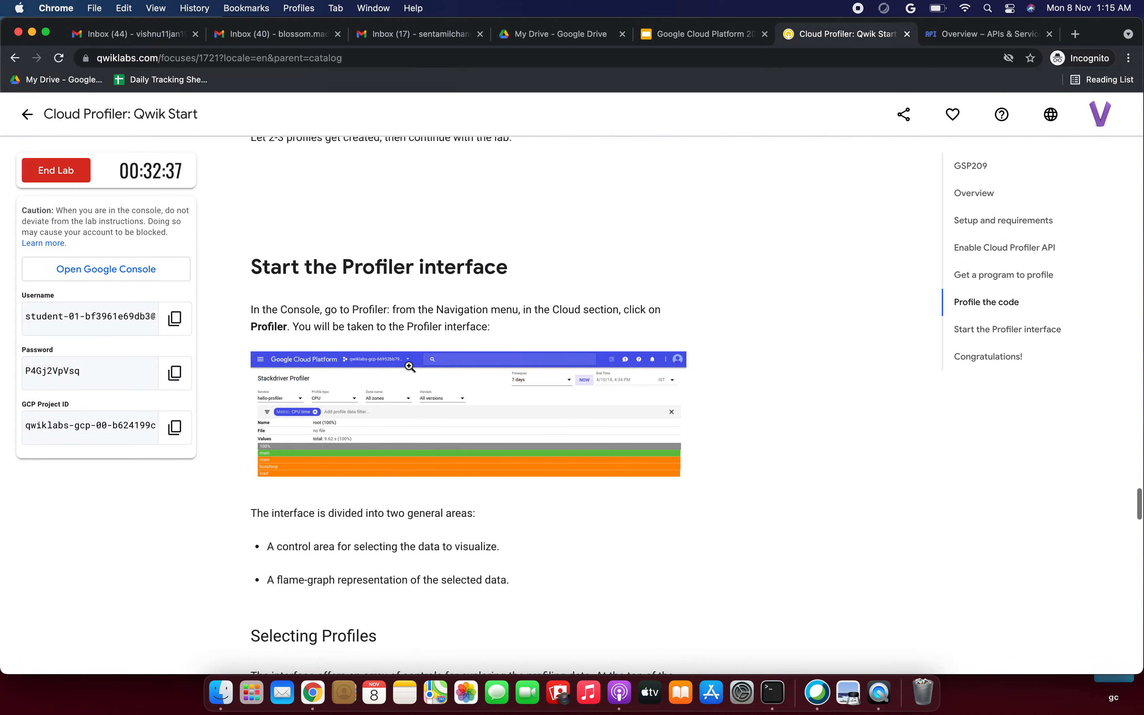
drag(340, 314, 588, 314)
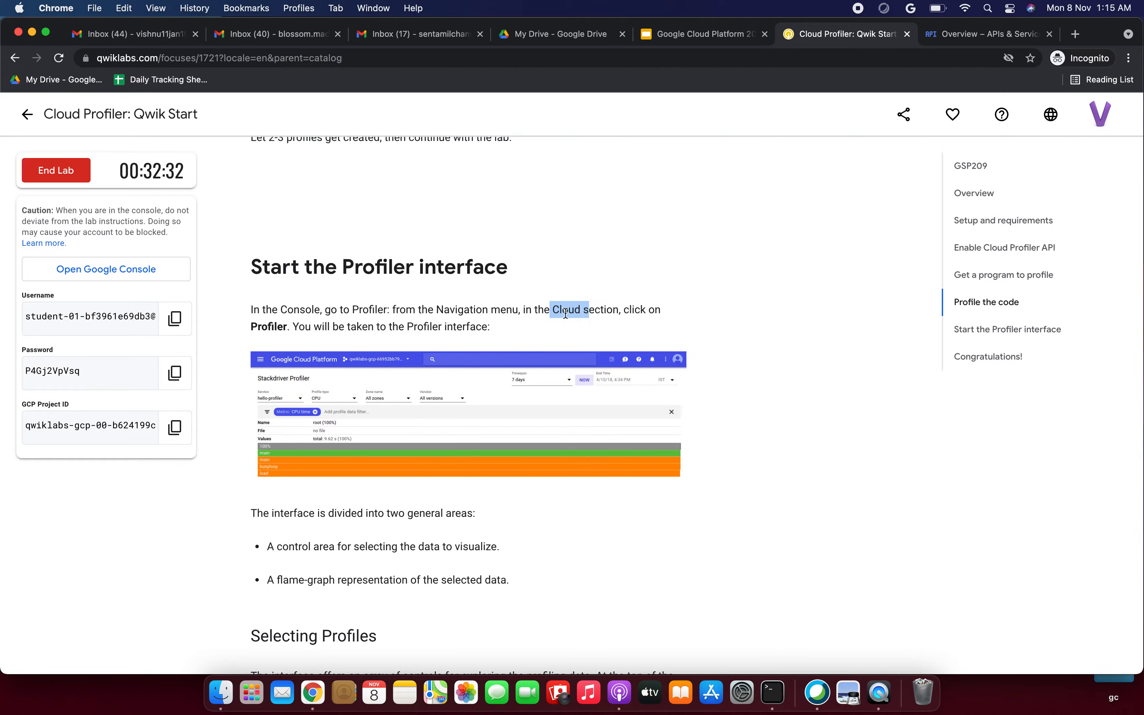
drag(305, 327, 448, 332)
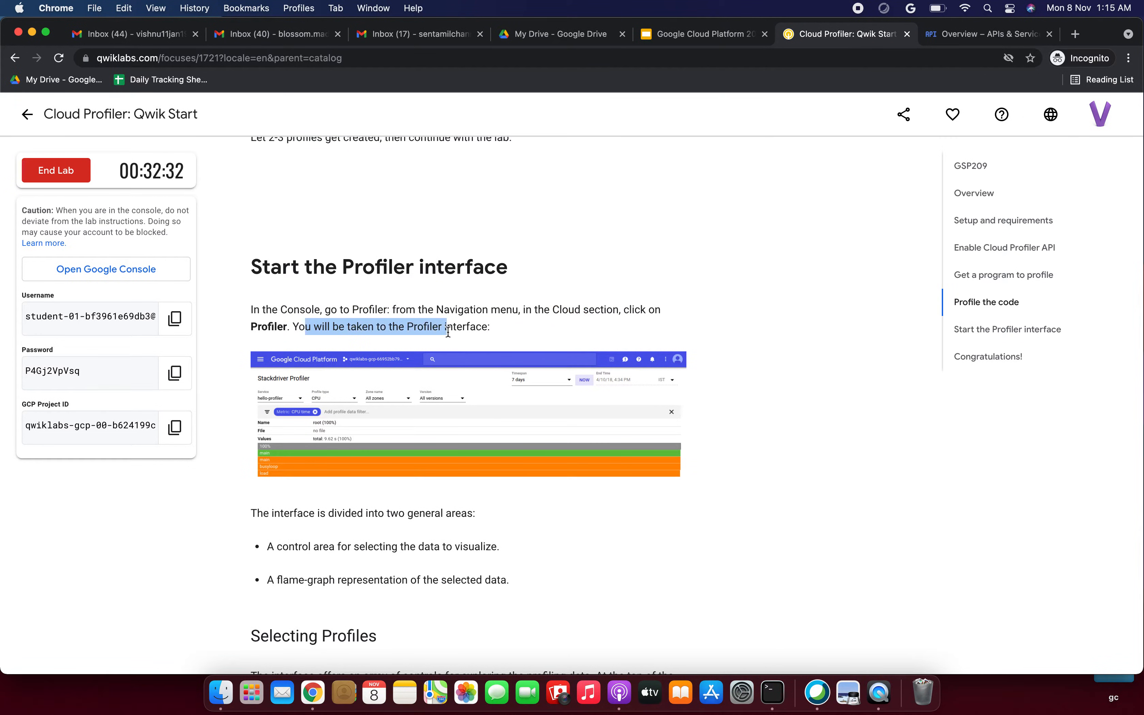
Step: Switch to the Google Cloud console, shrink the Cloud Shell pane, and open Profiler from the Operations section
click(941, 38)
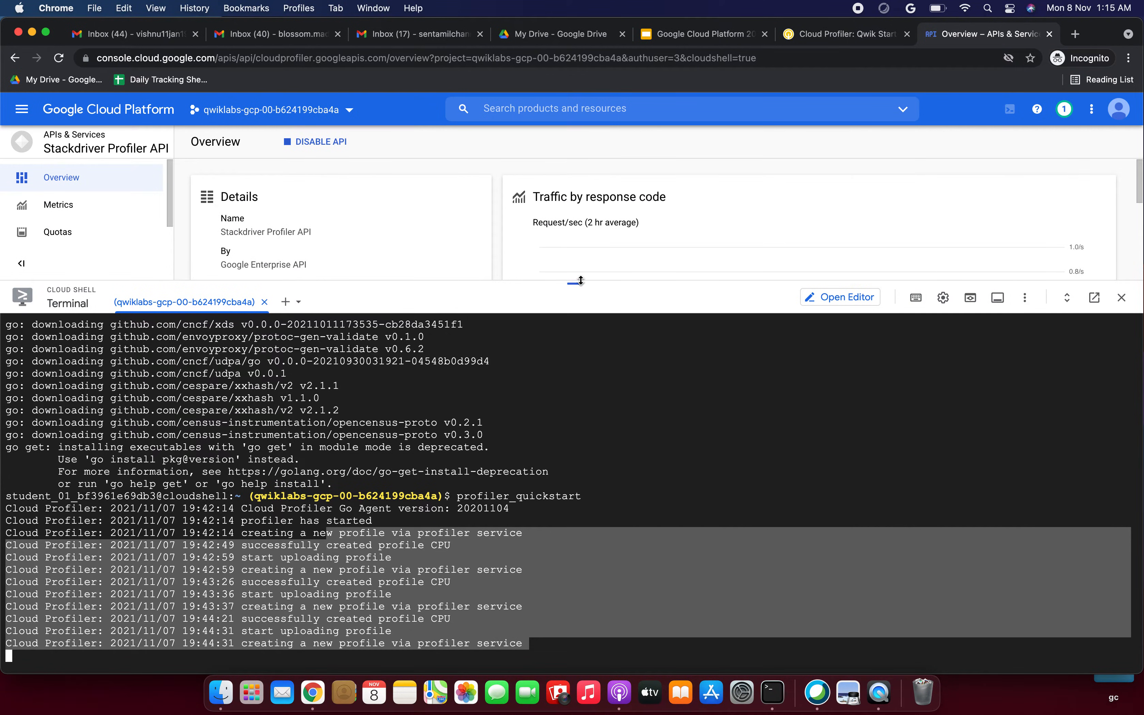
drag(557, 280, 553, 452)
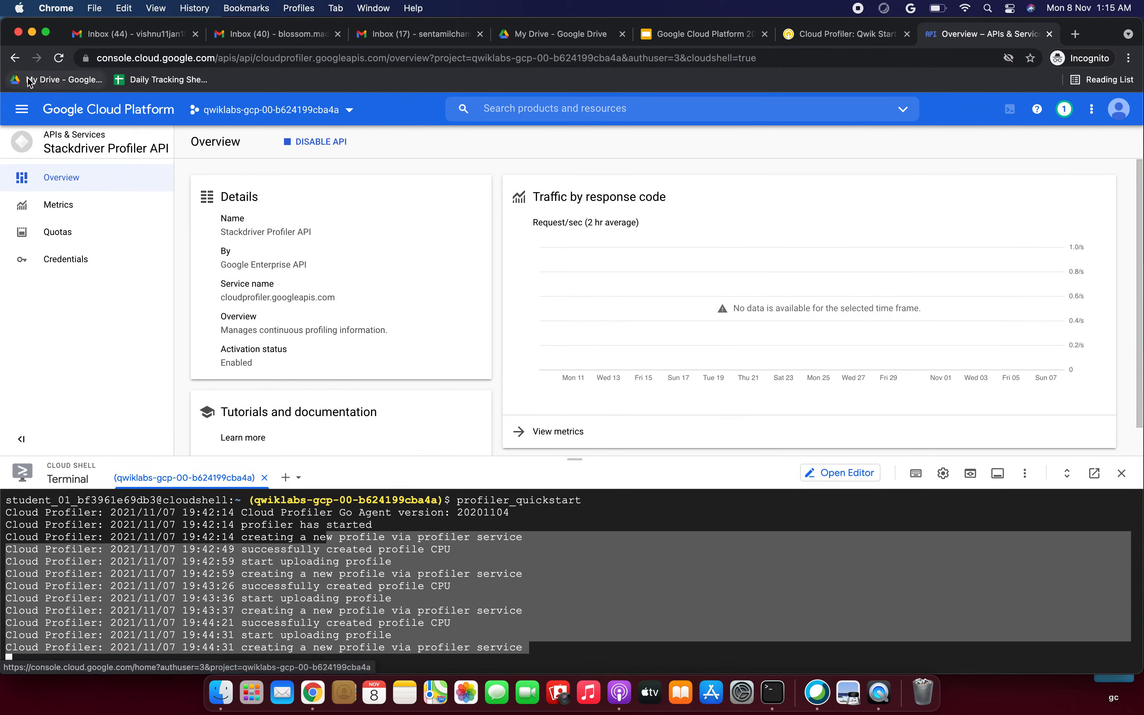
click(24, 108)
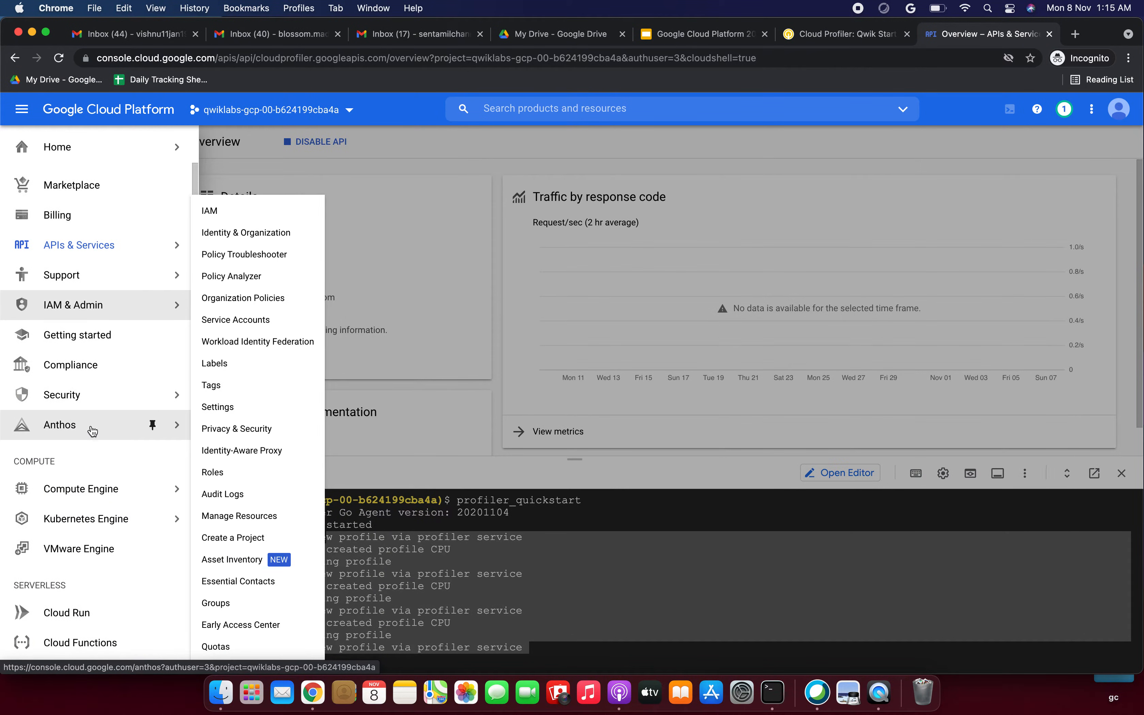
scroll(91, 539, down, 1)
scroll(91, 540, down, 10)
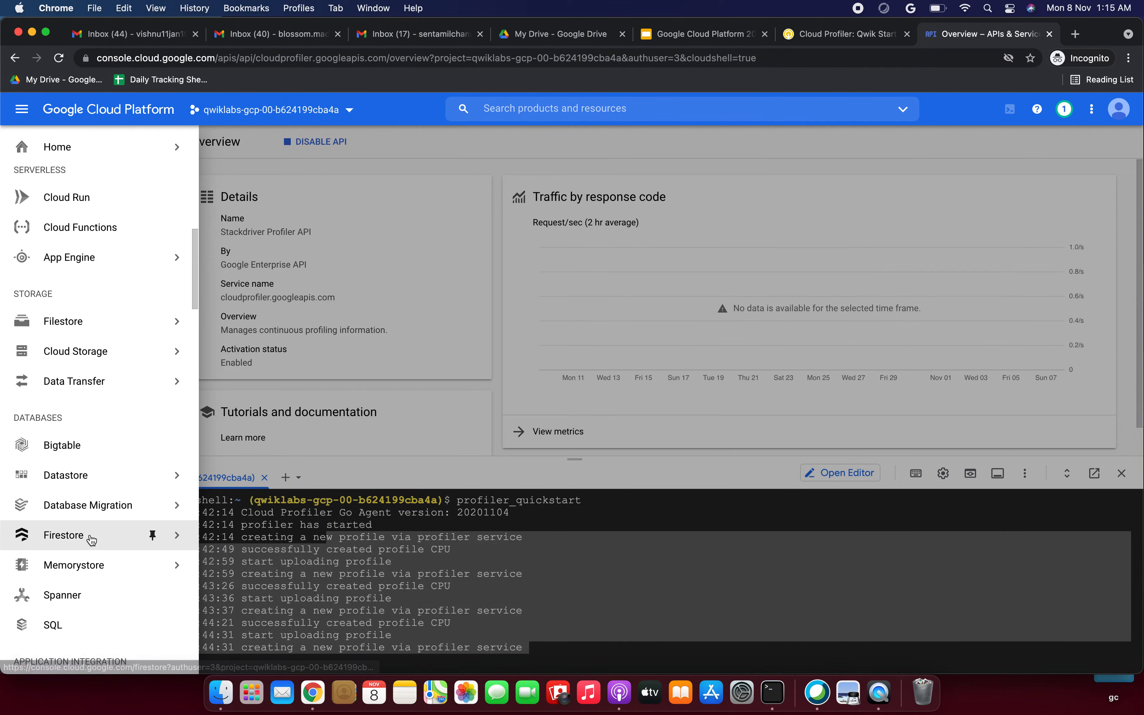
scroll(91, 539, down, 8)
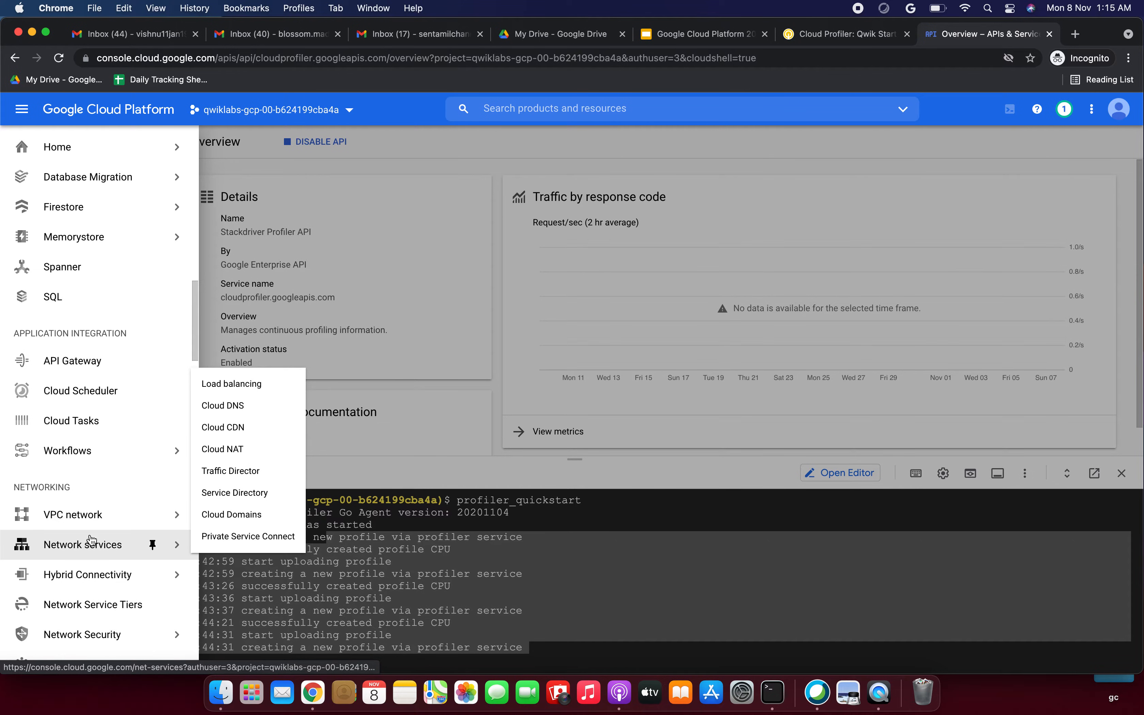
scroll(92, 540, down, 5)
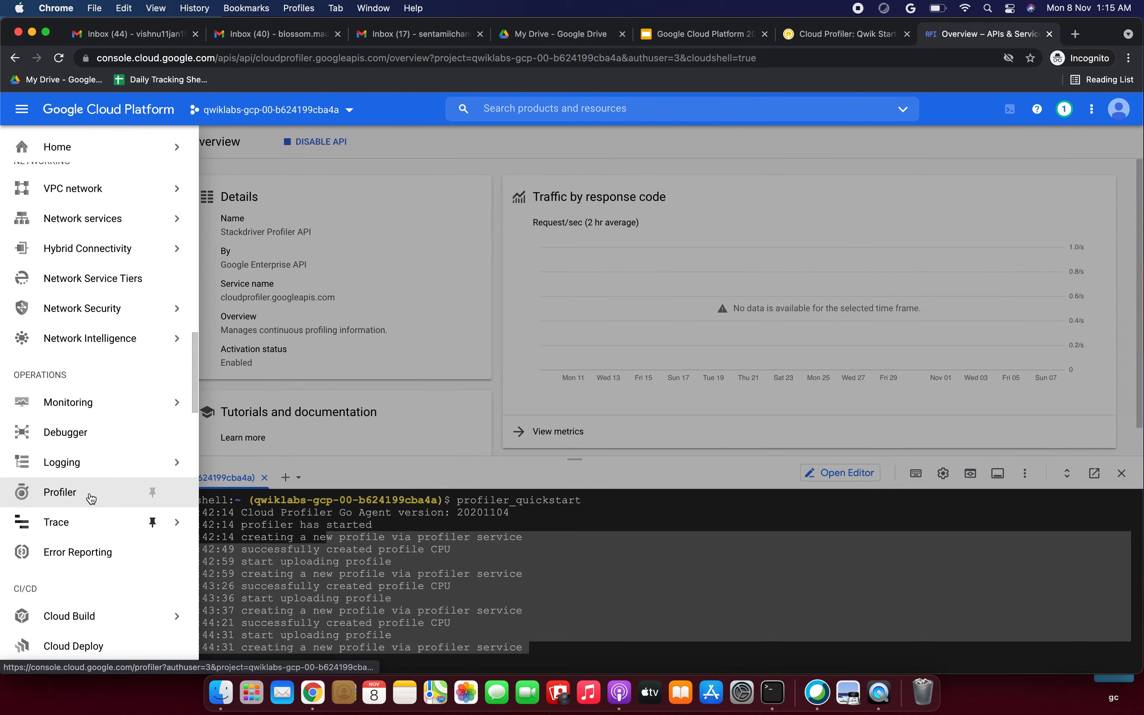
click(94, 495)
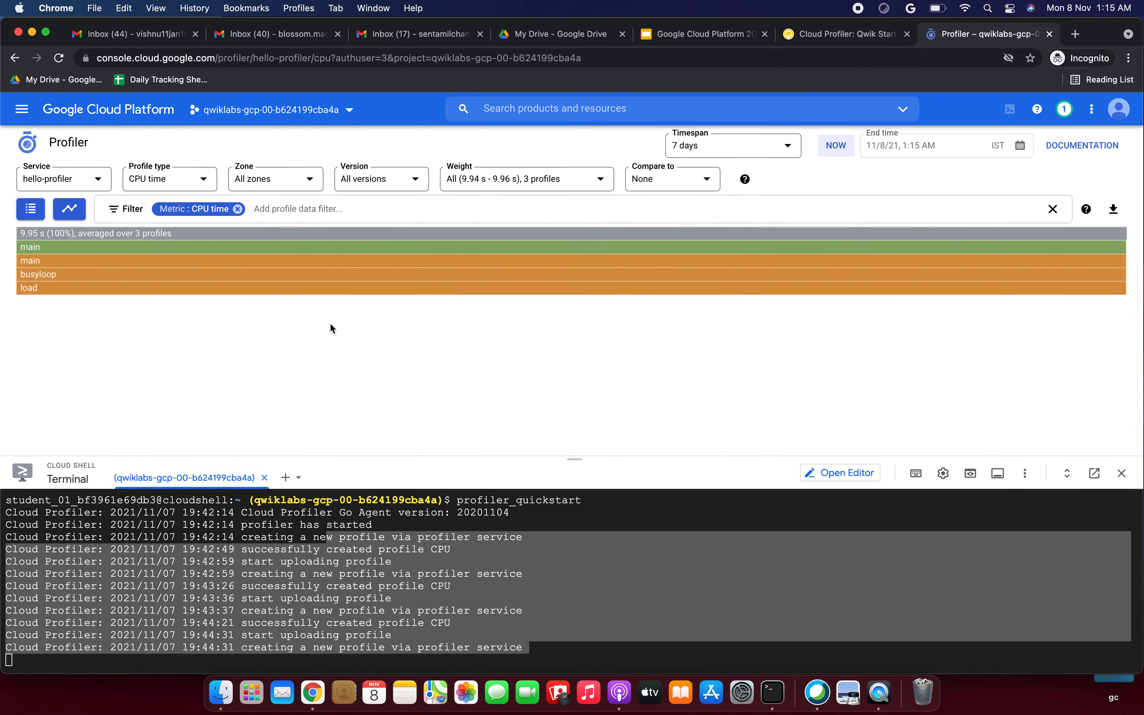
Step: Shrink the Cloud Shell pane to its header, and inspect the load and main frames in the flame graph
drag(571, 460, 570, 644)
mouse_move(88, 298)
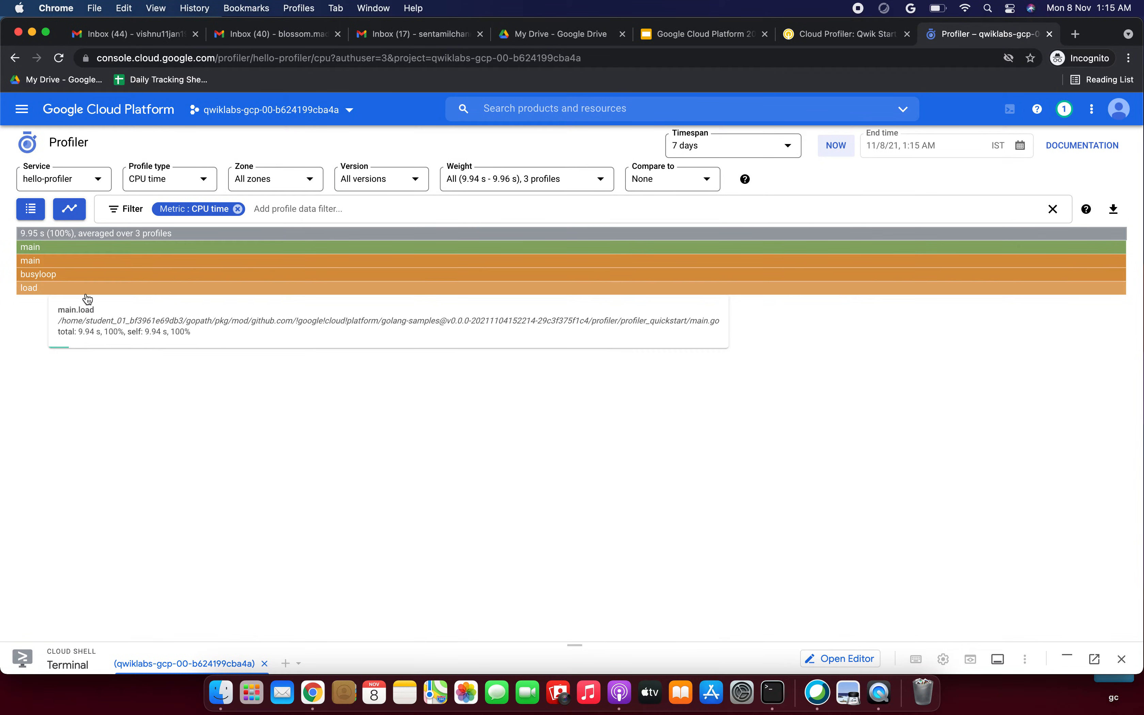
mouse_move(117, 264)
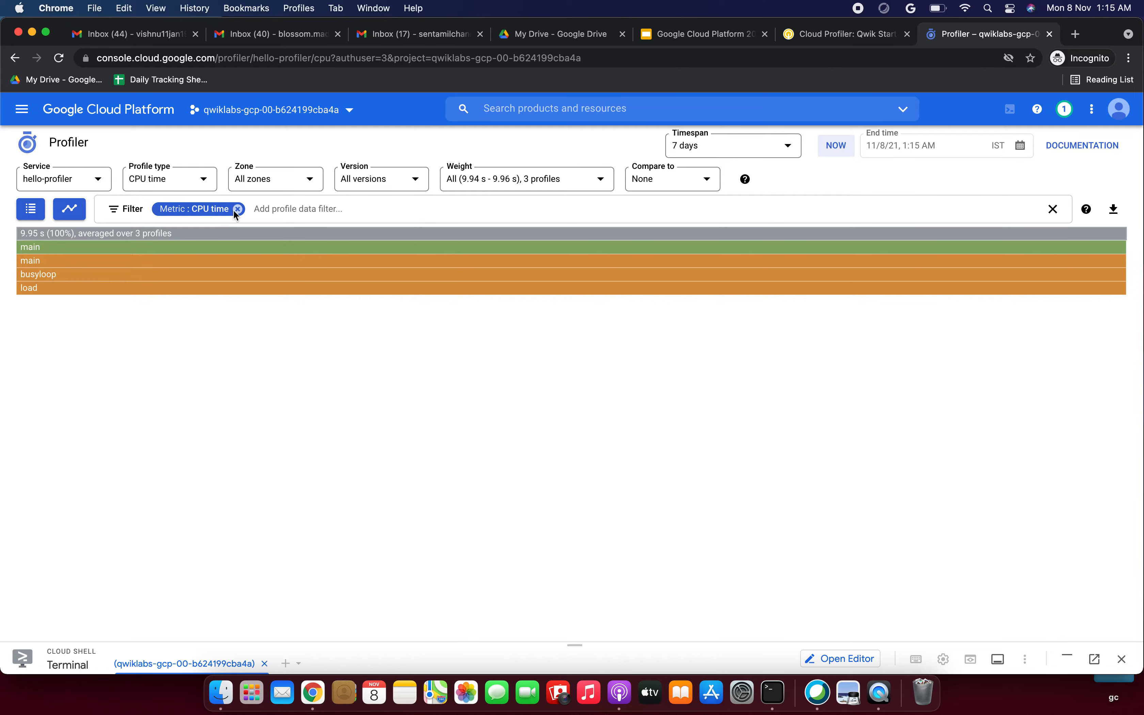
Step: Examine the Service, Profile type, Zone, Version and Timespan options, and read the help on comparing profiles, leaving all settings as they are
click(100, 185)
click(92, 354)
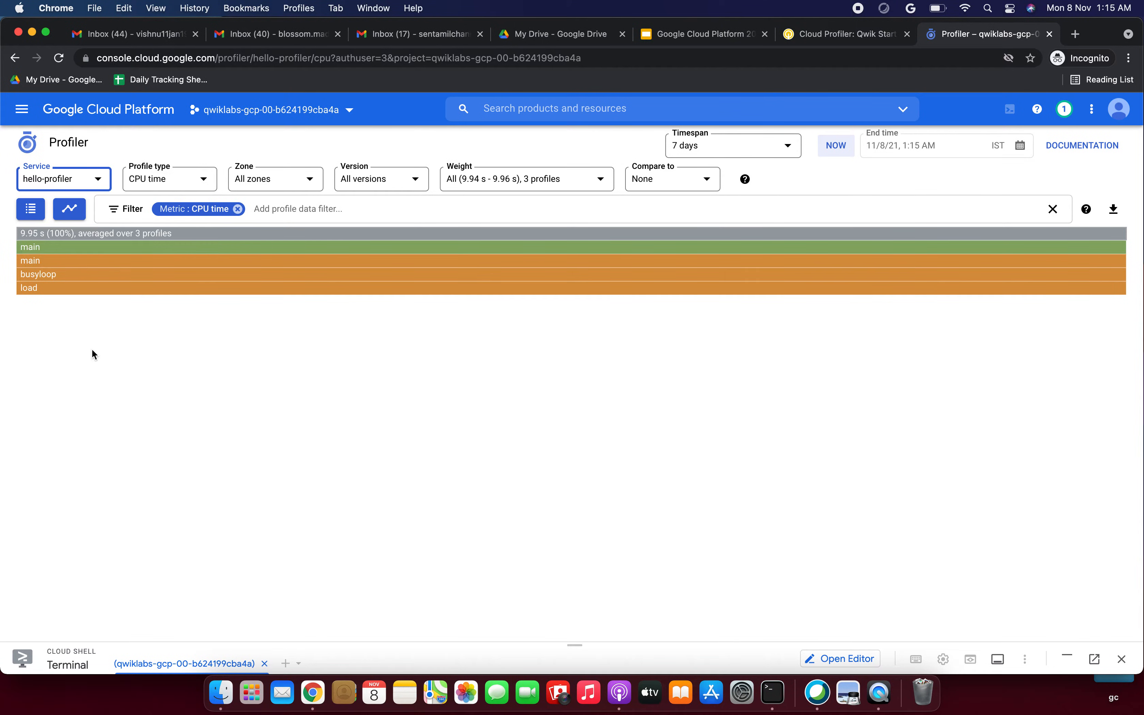
click(197, 184)
click(189, 311)
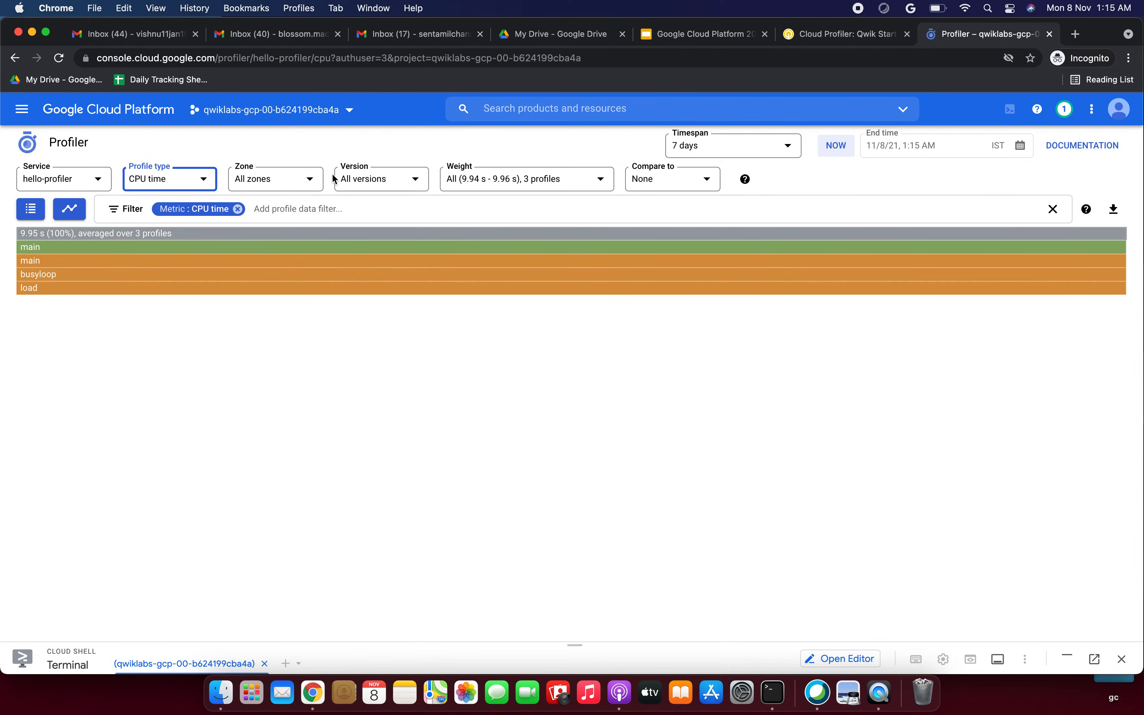
click(308, 188)
click(294, 370)
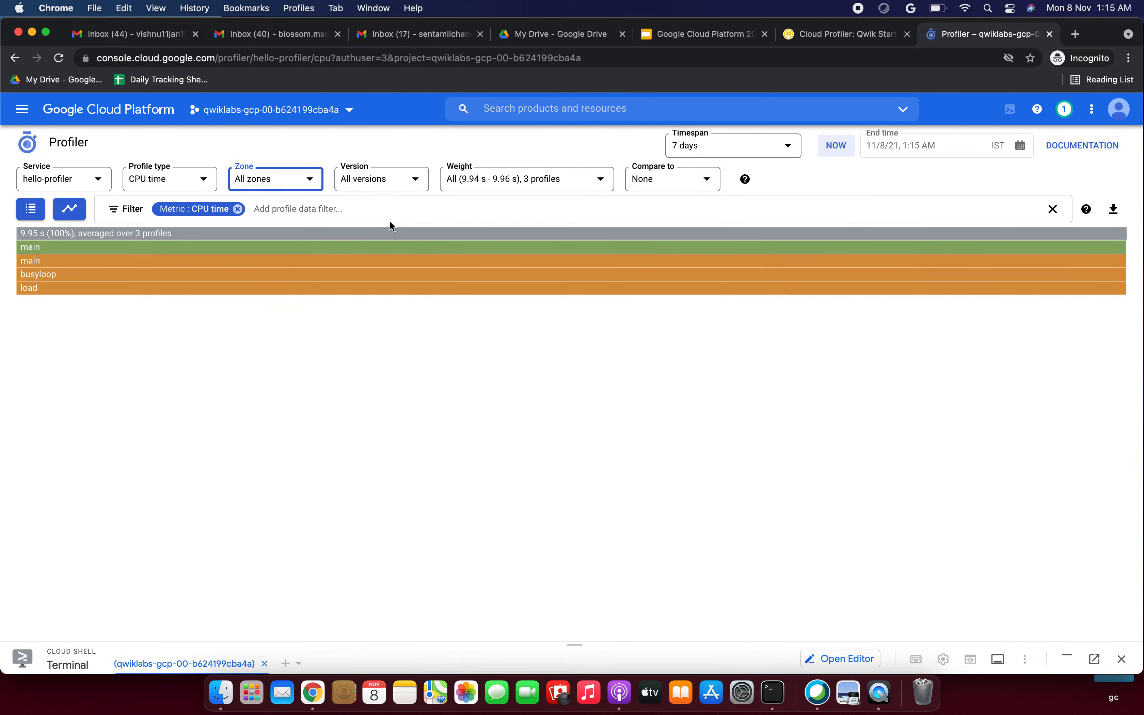
click(417, 186)
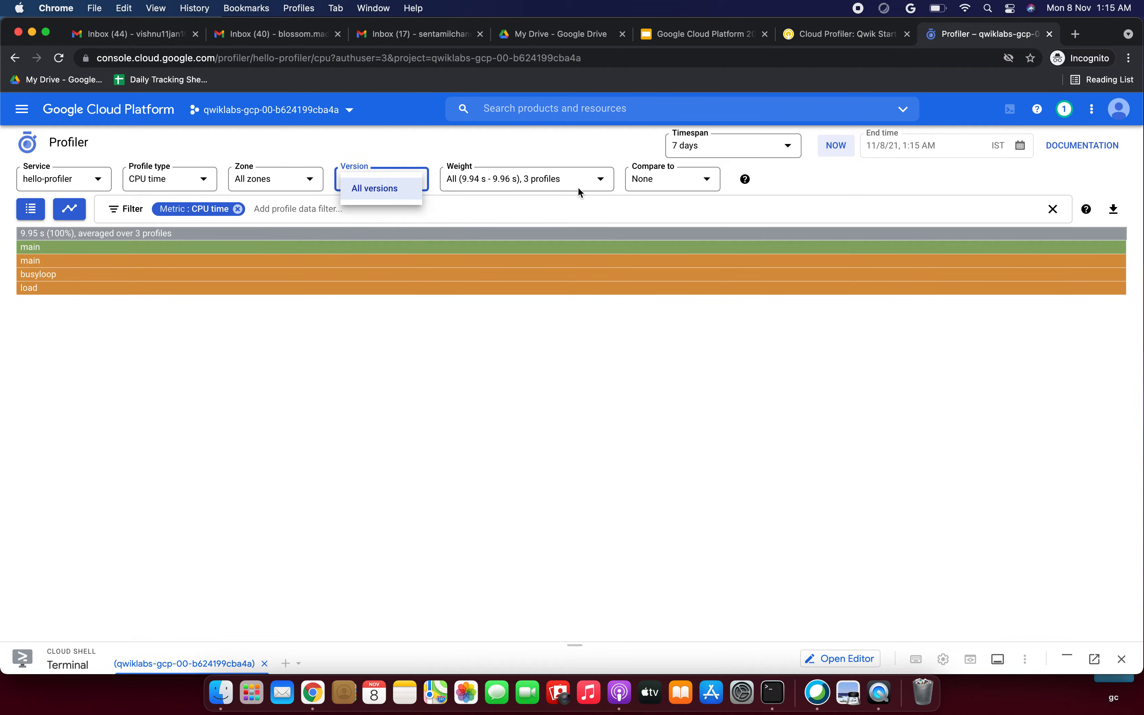
click(603, 182)
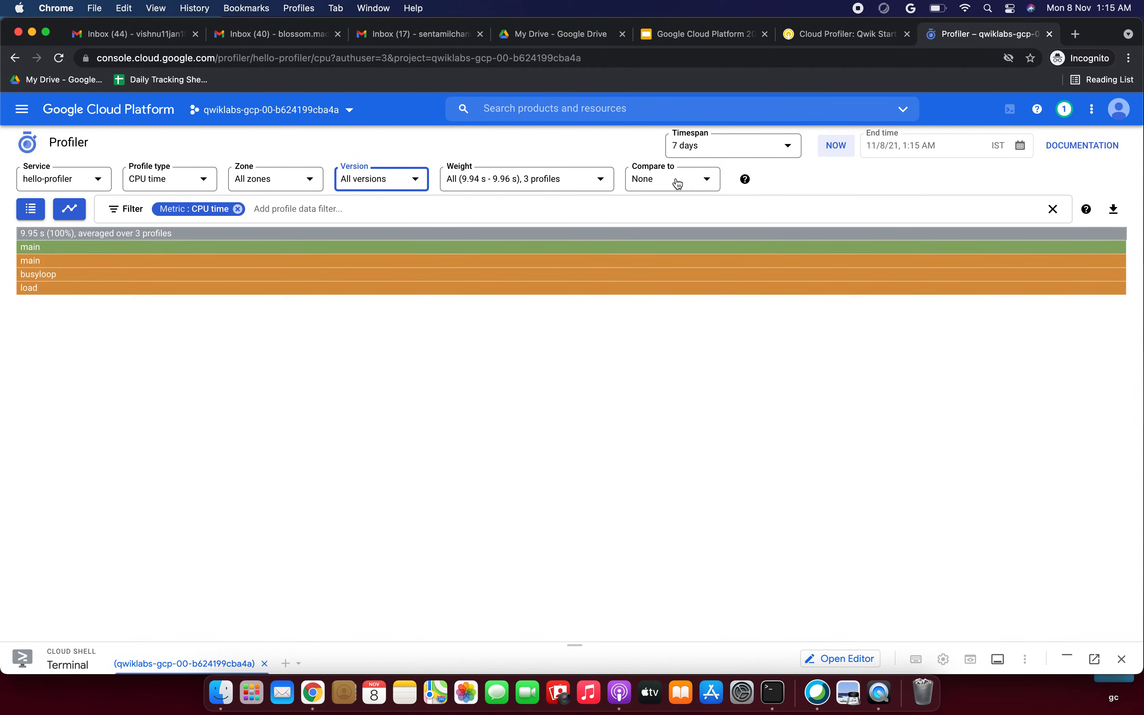
click(794, 151)
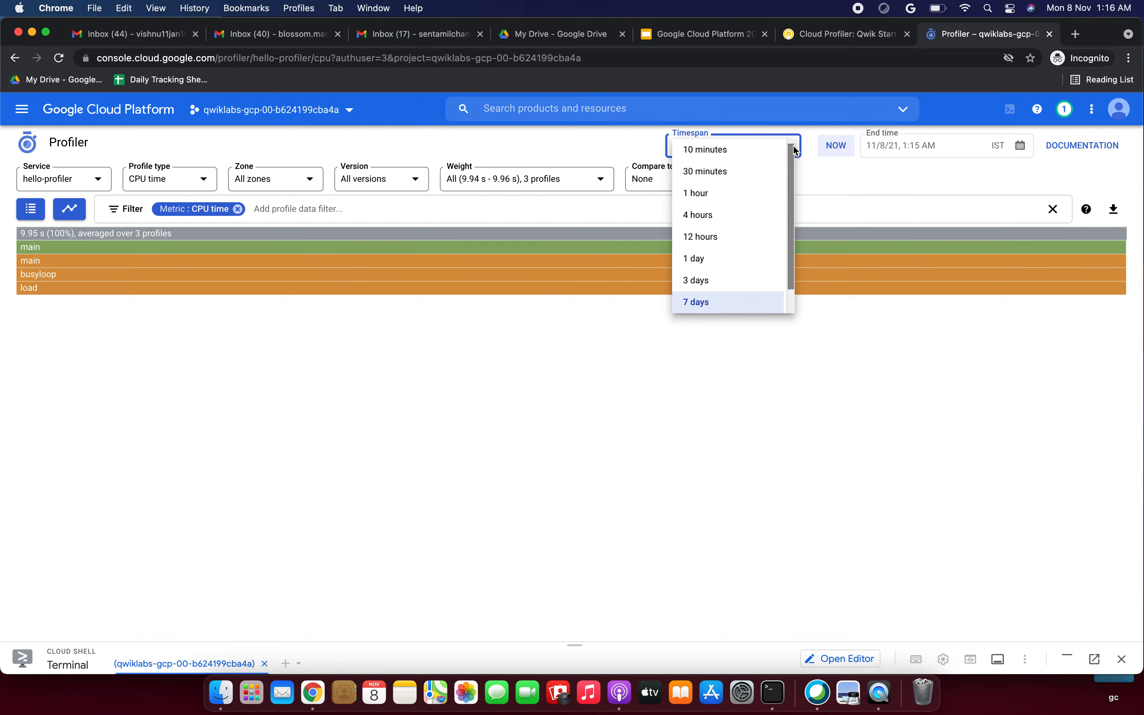
click(832, 178)
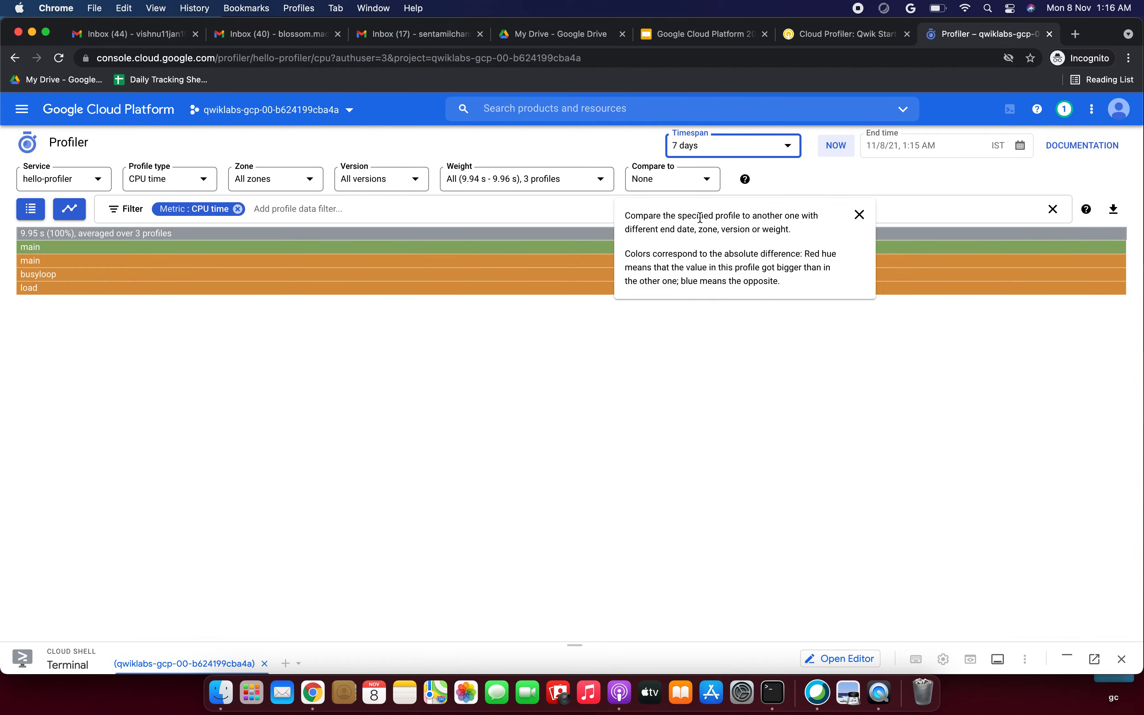
mouse_move(542, 264)
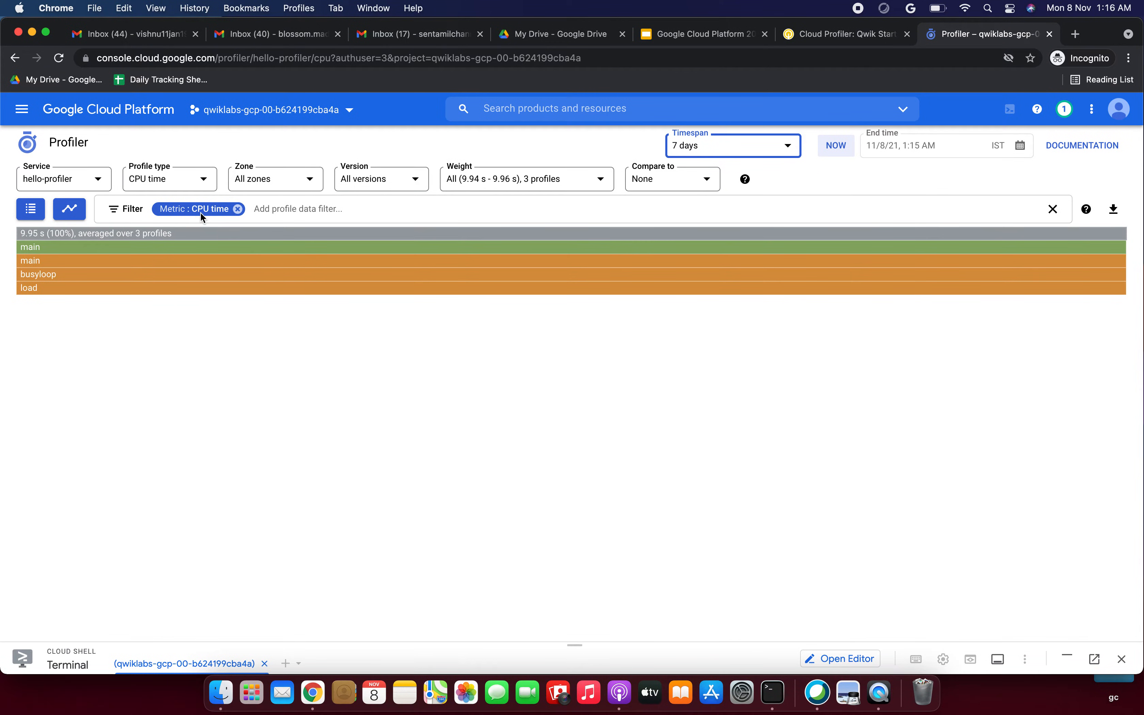
Step: Read the lab's instructions for hiding the "main" stacks with a filter and its example flame graph, and return to the Profiler page
click(828, 31)
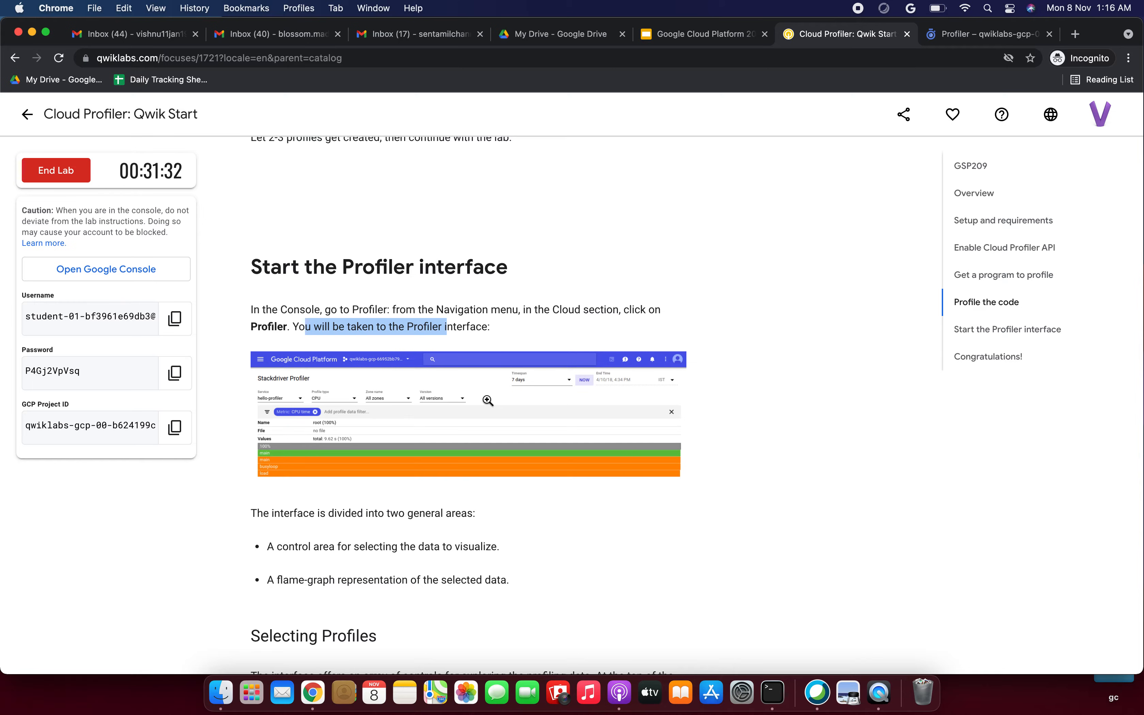
scroll(487, 400, down, 8)
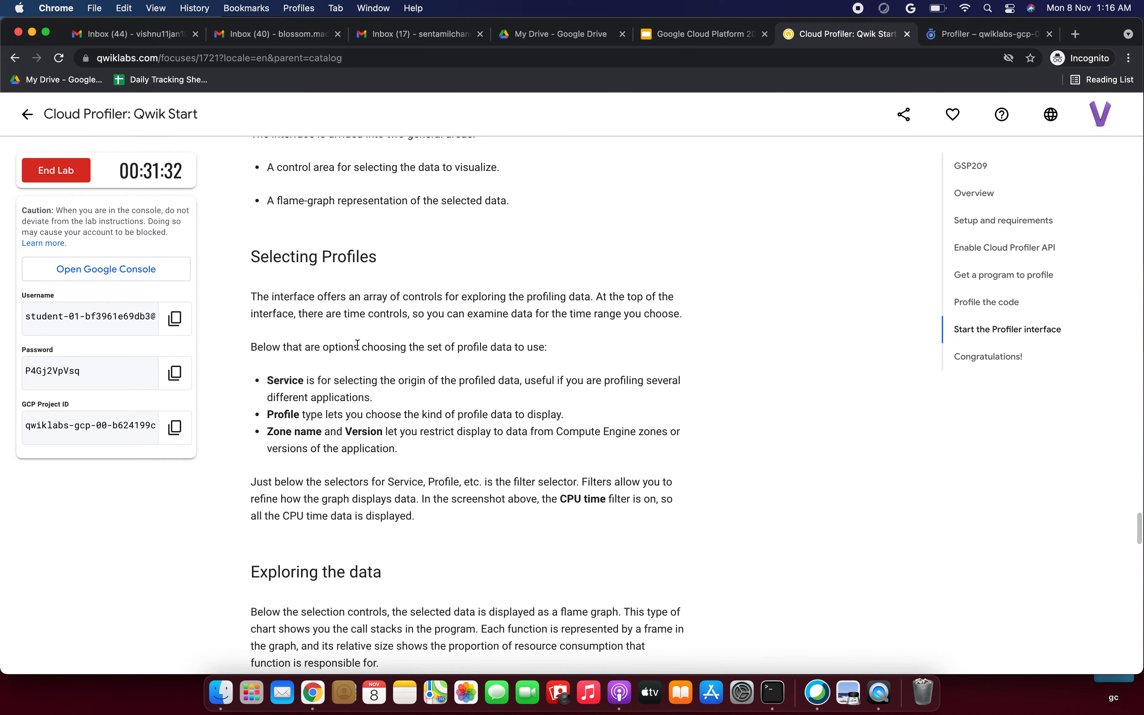
scroll(357, 344, down, 10)
scroll(356, 347, down, 11)
scroll(348, 380, down, 2)
scroll(348, 381, up, 4)
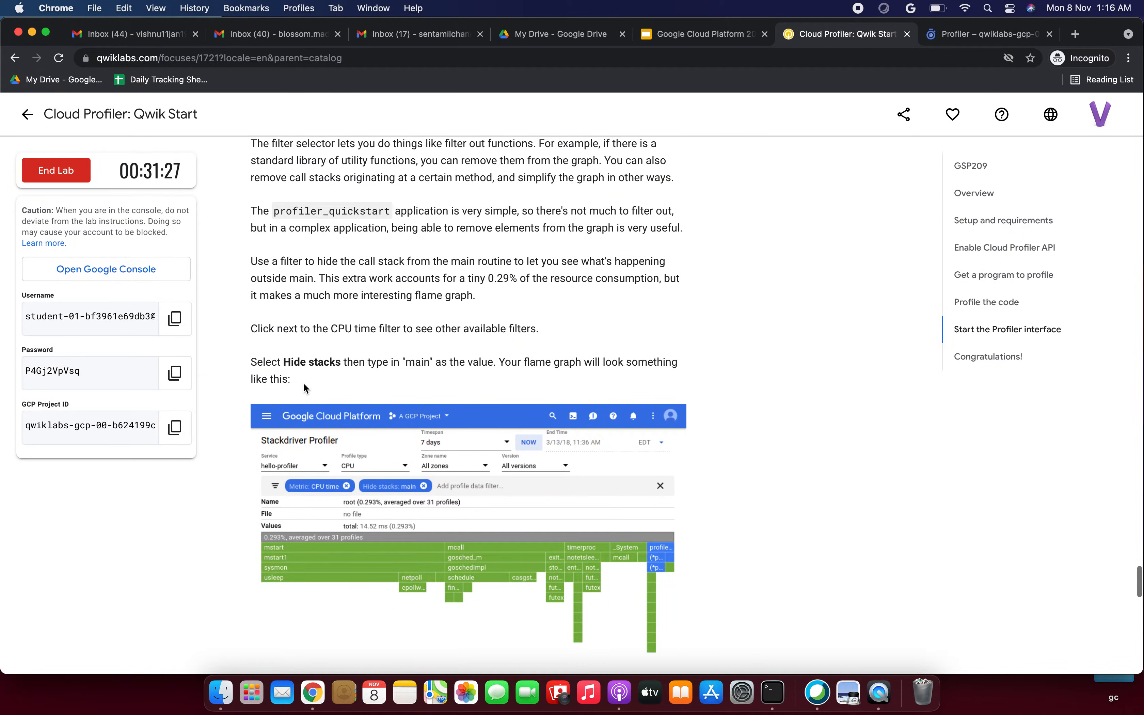
scroll(303, 387, up, 1)
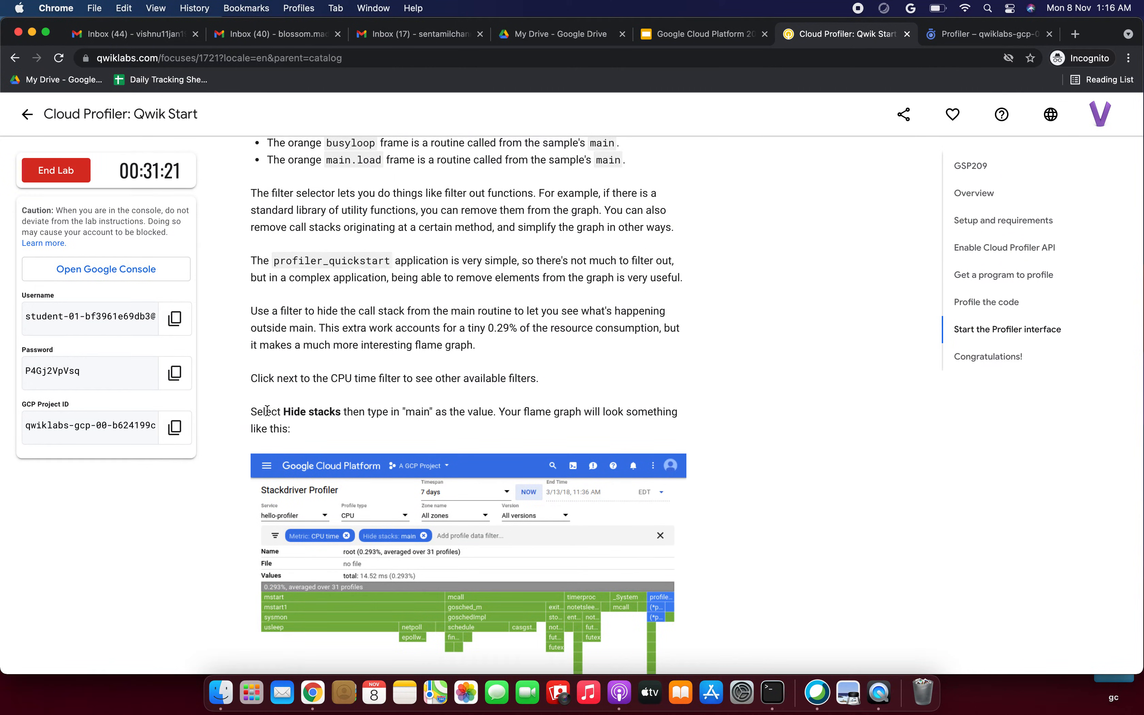
drag(260, 415, 611, 411)
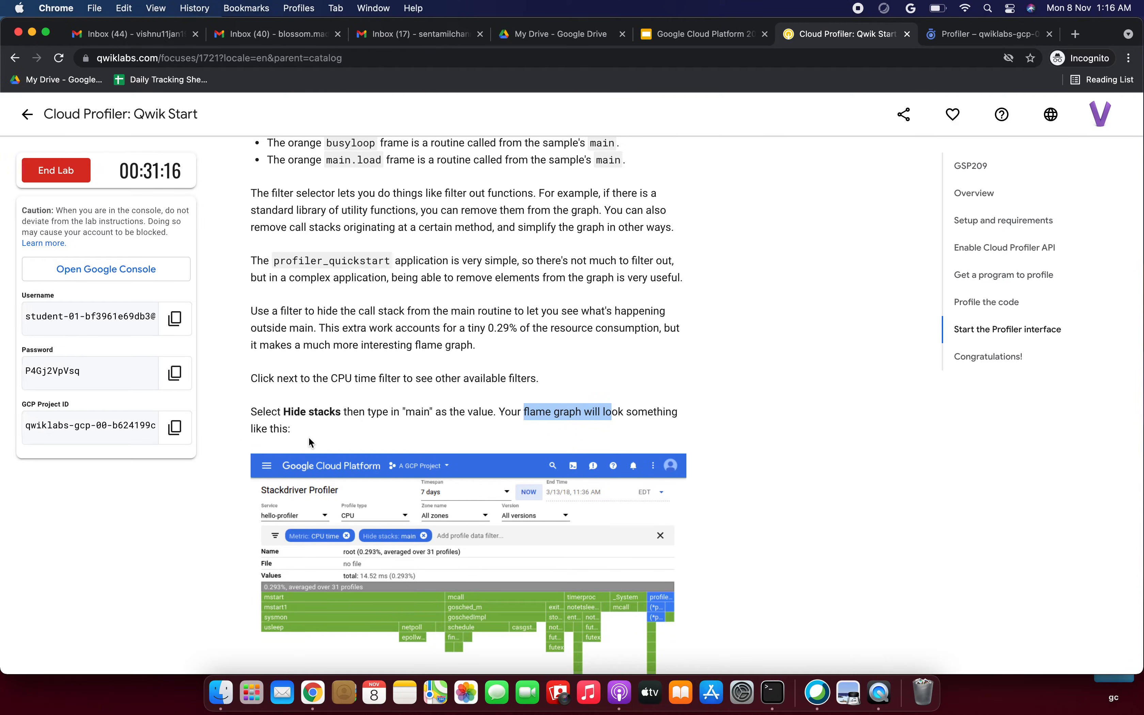
scroll(310, 442, down, 3)
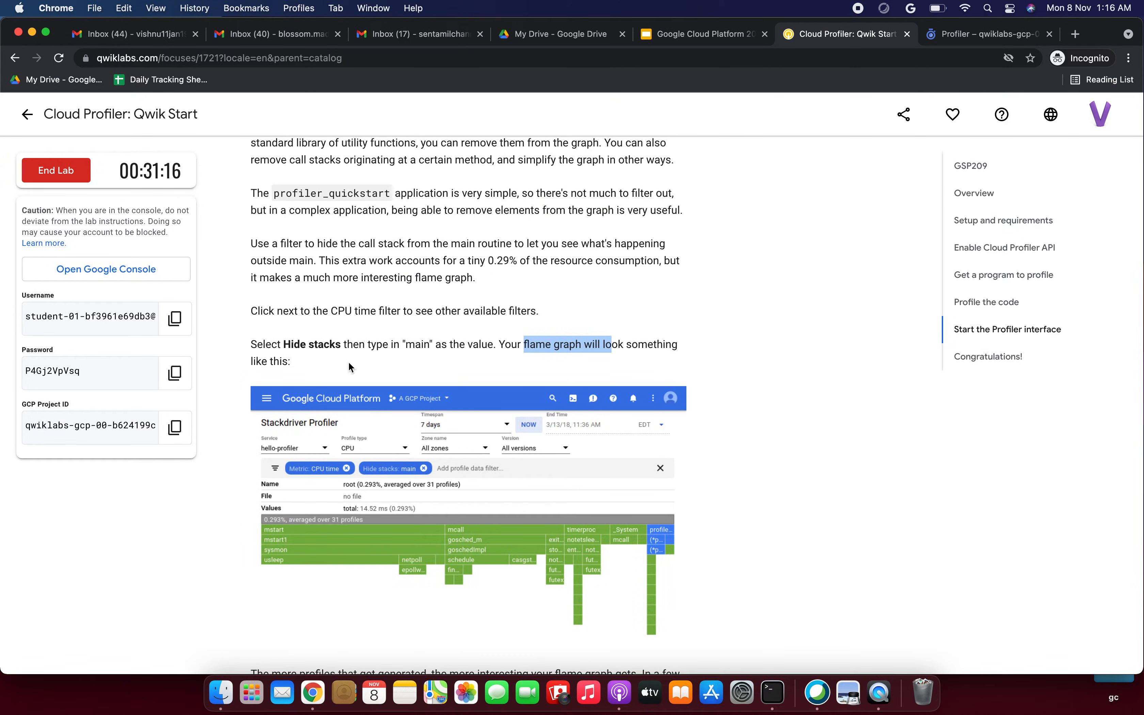
scroll(336, 365, down, 2)
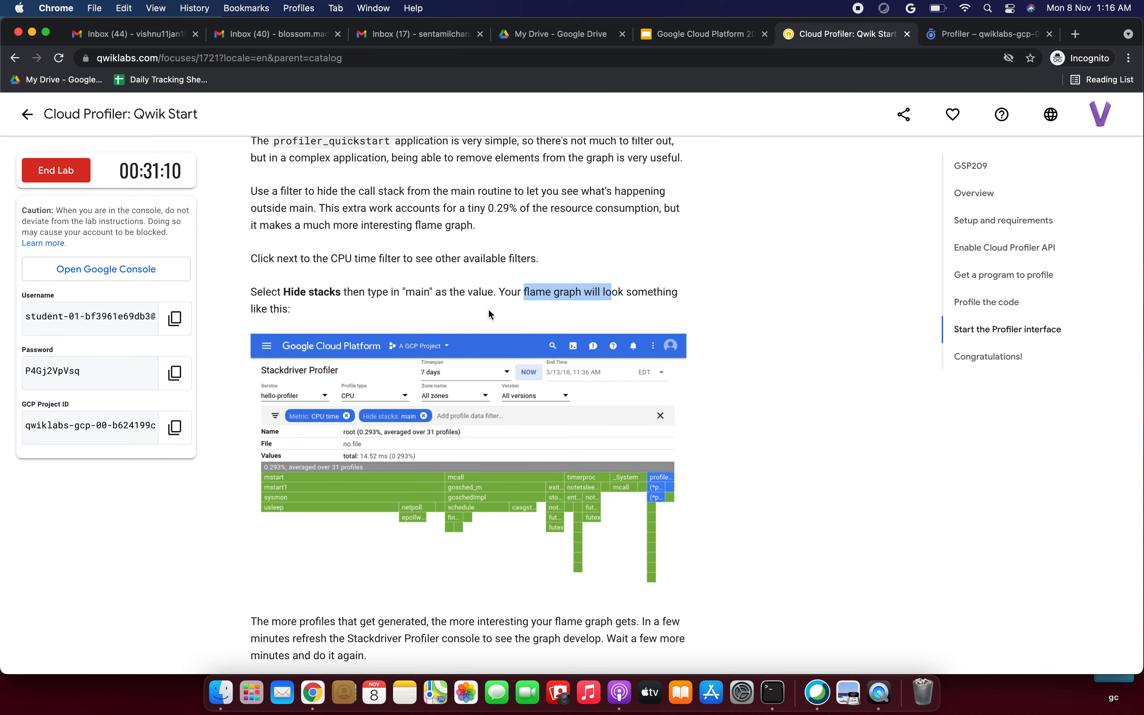
click(971, 37)
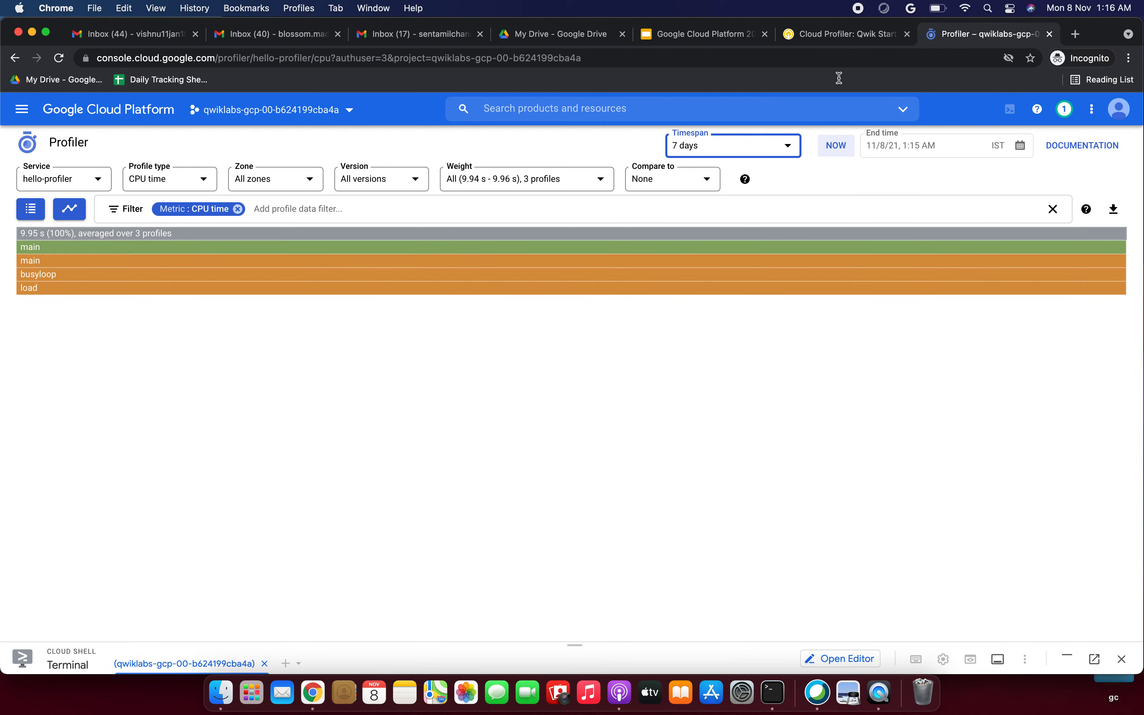
Step: Enter a Hide stacks filter with the value main next to the CPU time metric filter
click(278, 208)
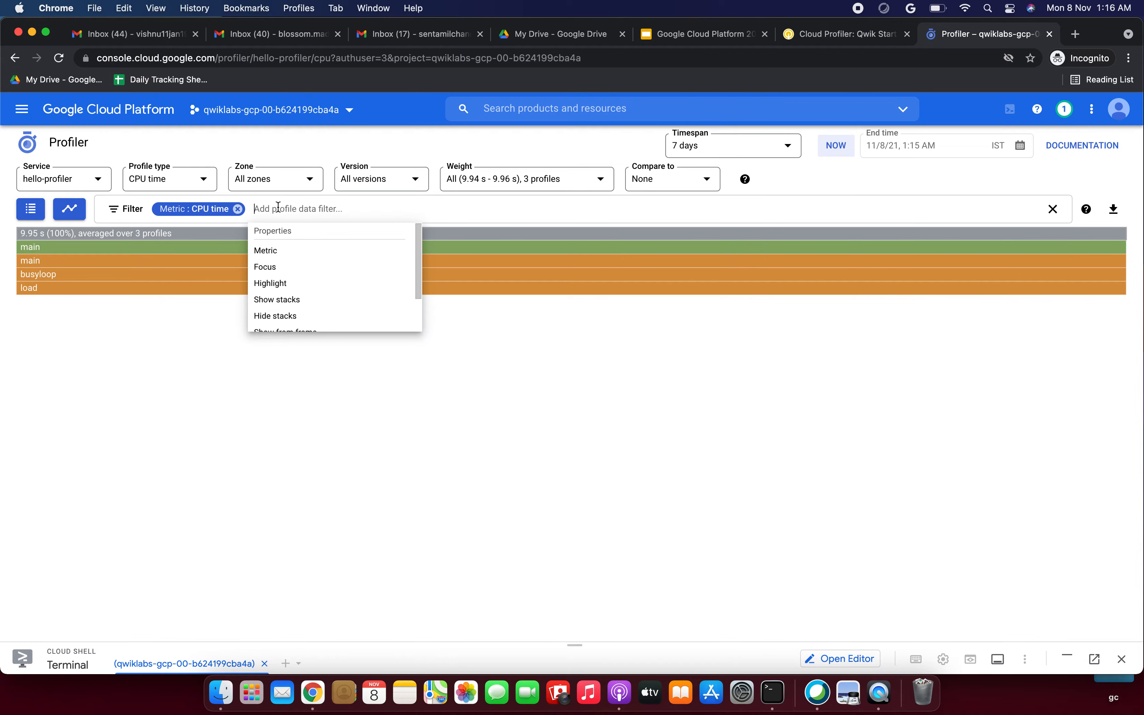
text(hide)
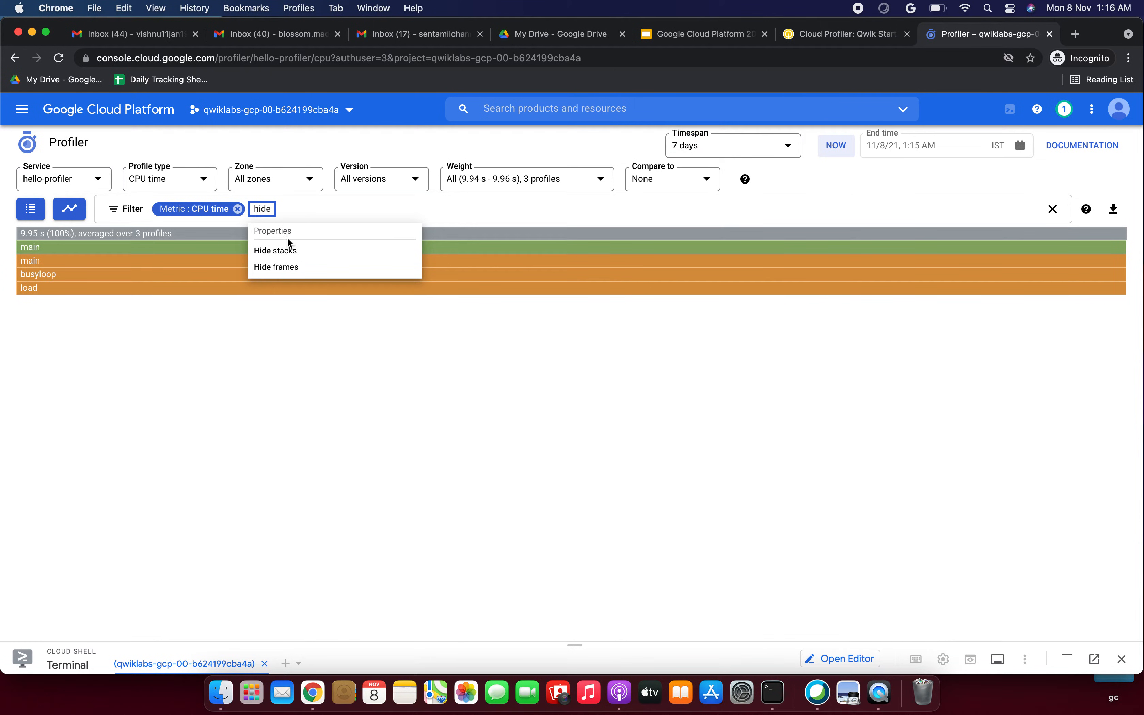
click(290, 249)
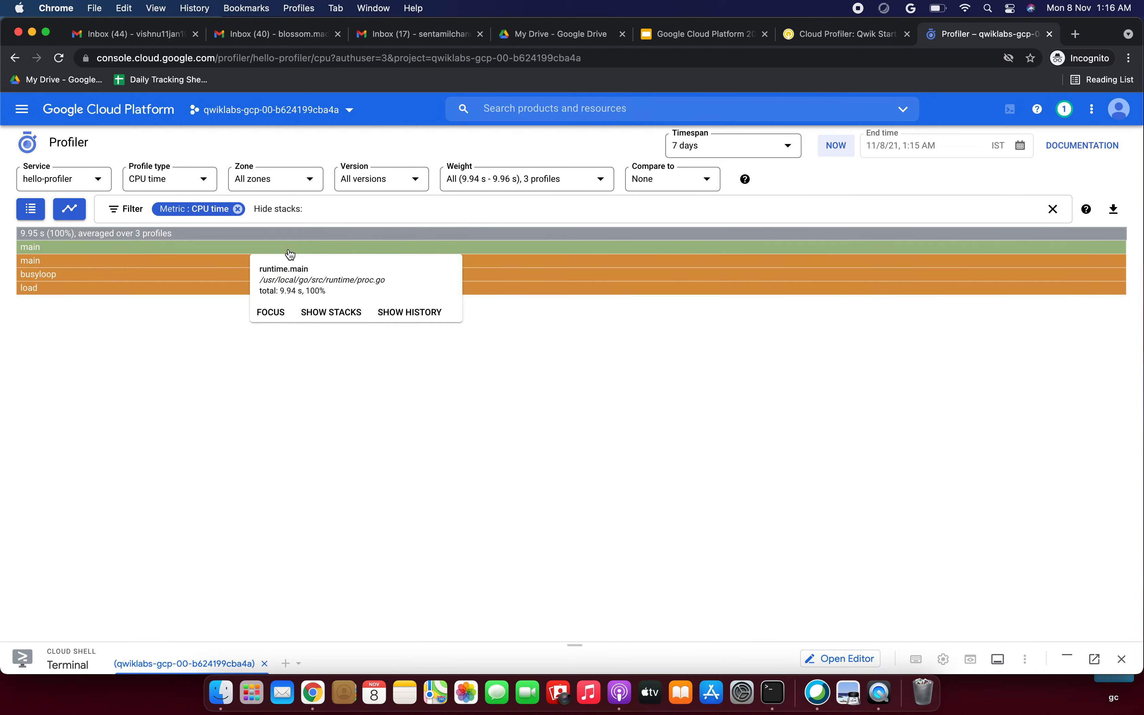
text(main)
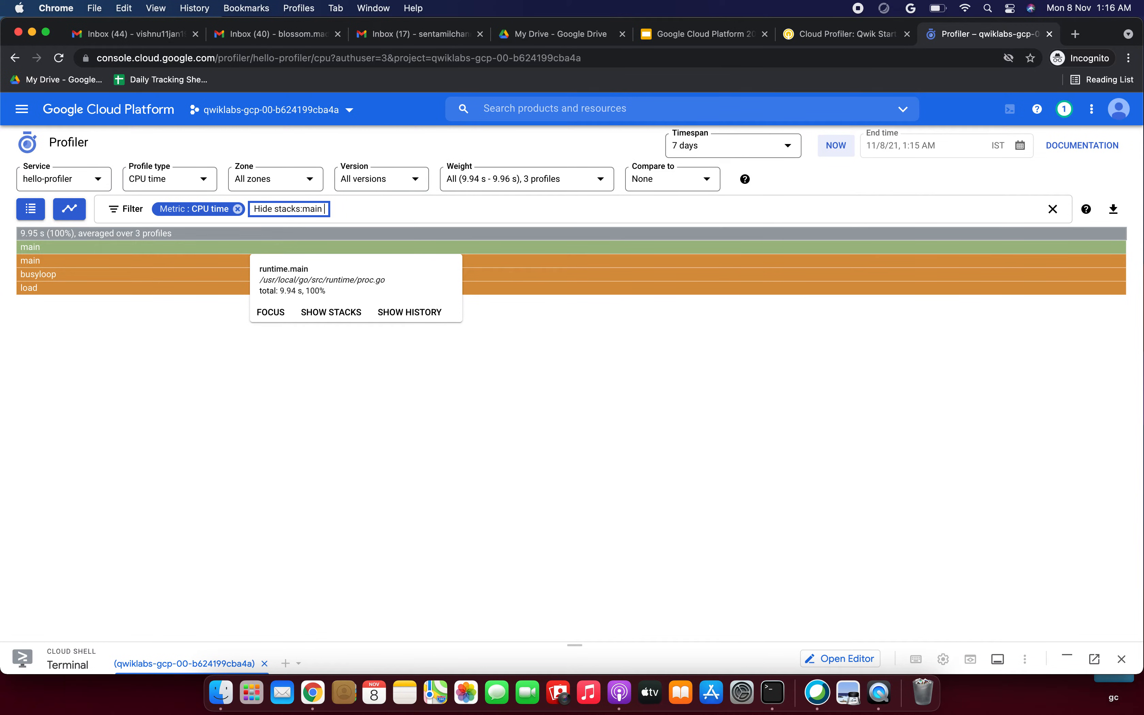
click(298, 409)
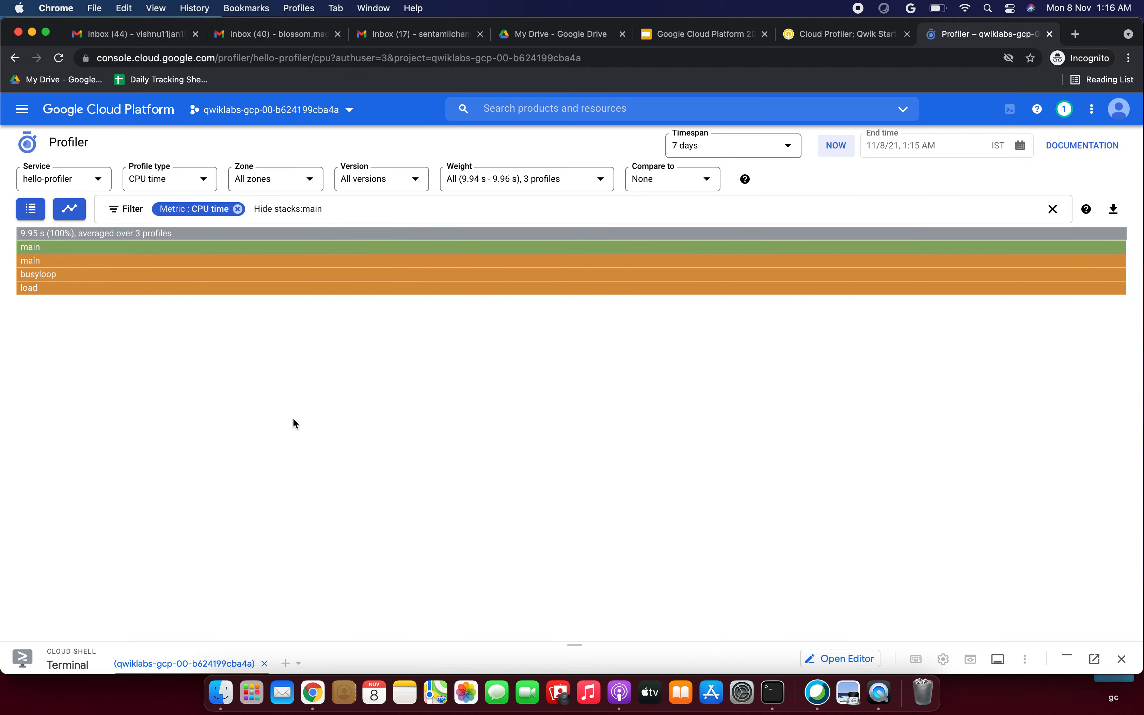
Step: Try ending the Hide stacks value with a period, and reset the filter to Hide stacks with an empty value
click(334, 206)
click(352, 208)
click(359, 213)
text(,)
key(BackSpace)
text(.)
click(297, 369)
click(347, 203)
key(BackSpace)
key(BackSpace)
key(BackSpace)
key(BackSpace)
key(BackSpace)
key(BackSpace)
key(BackSpace)
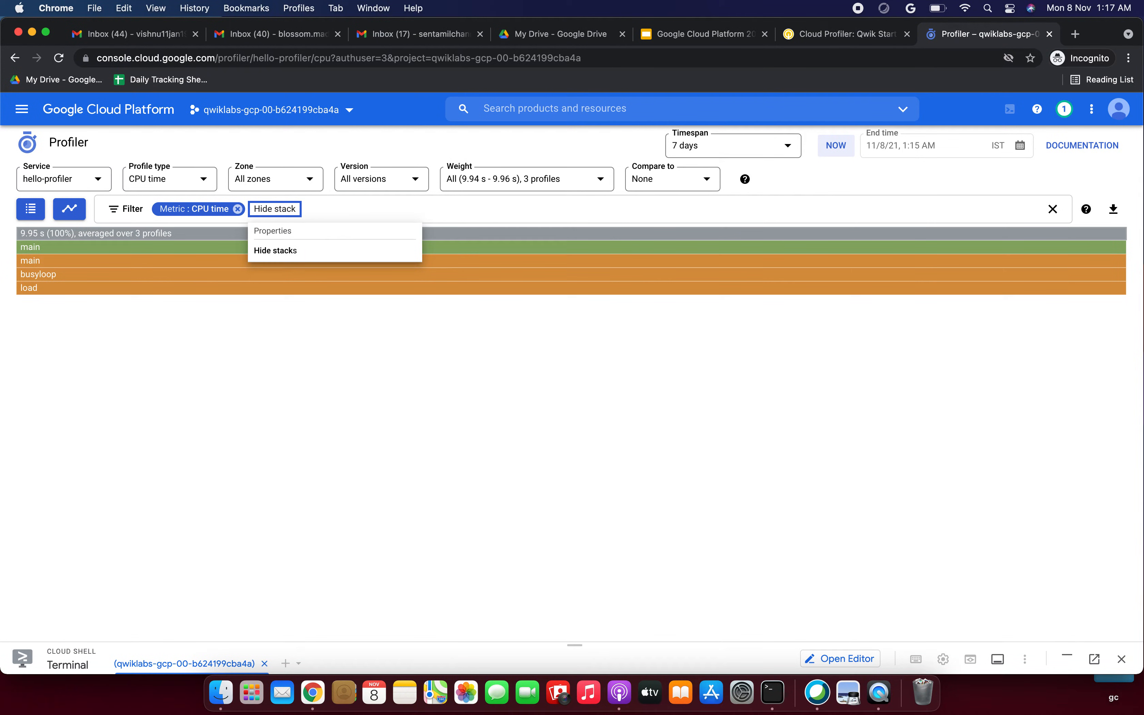
click(326, 249)
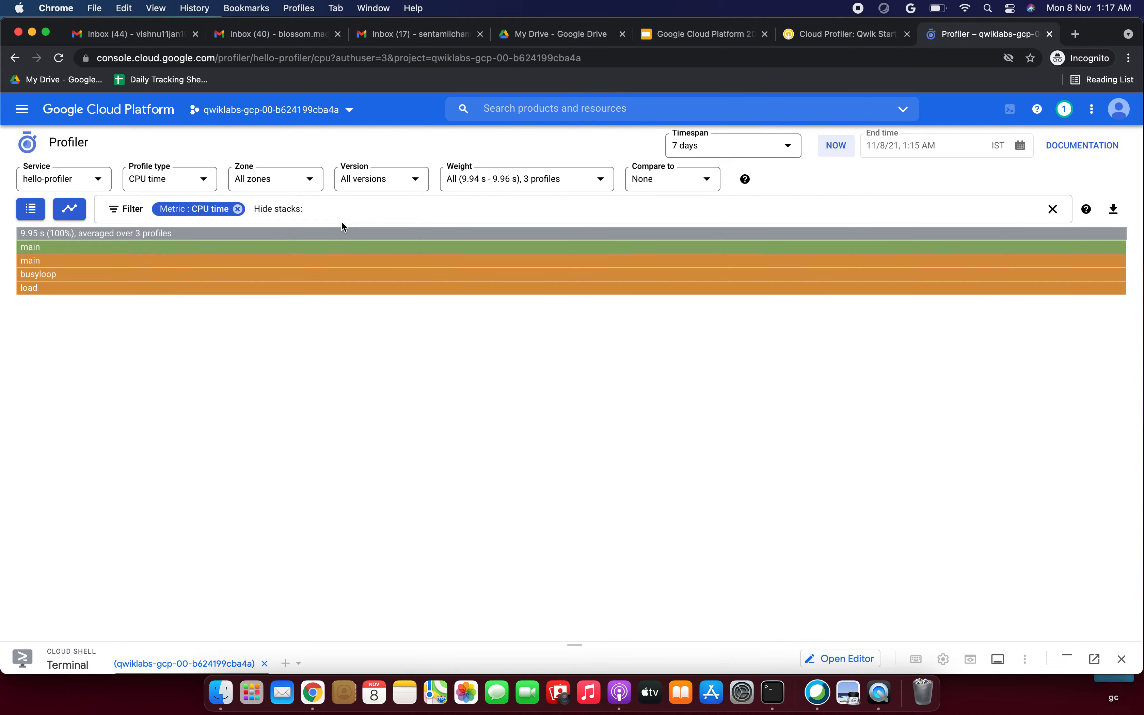
Step: Copy the value "main" from the lab's Hide stacks instruction and read the note below the example flame graph
click(806, 33)
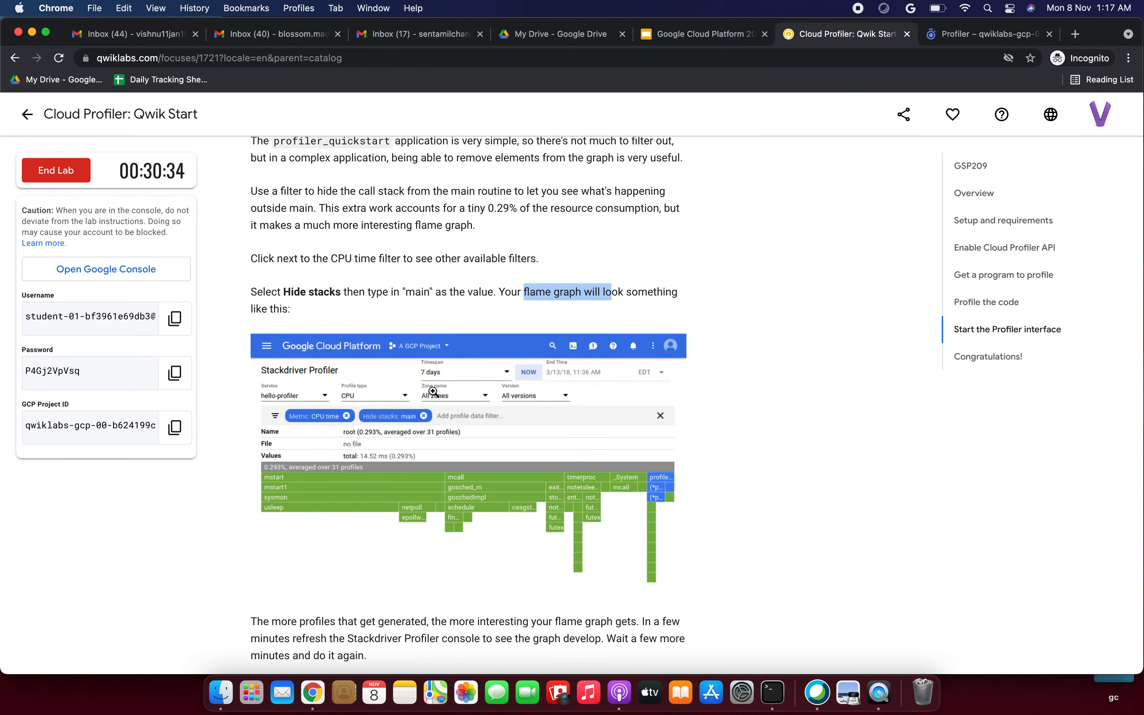
click(477, 307)
double_click(414, 293)
key(super+c)
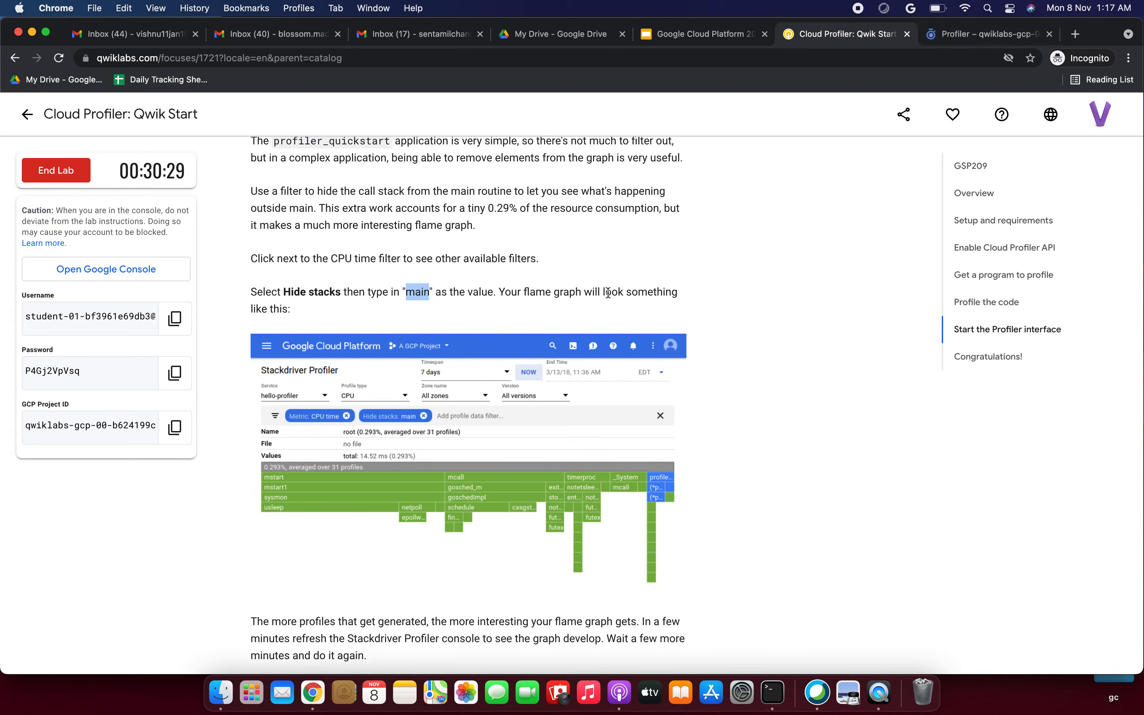
scroll(399, 429, down, 5)
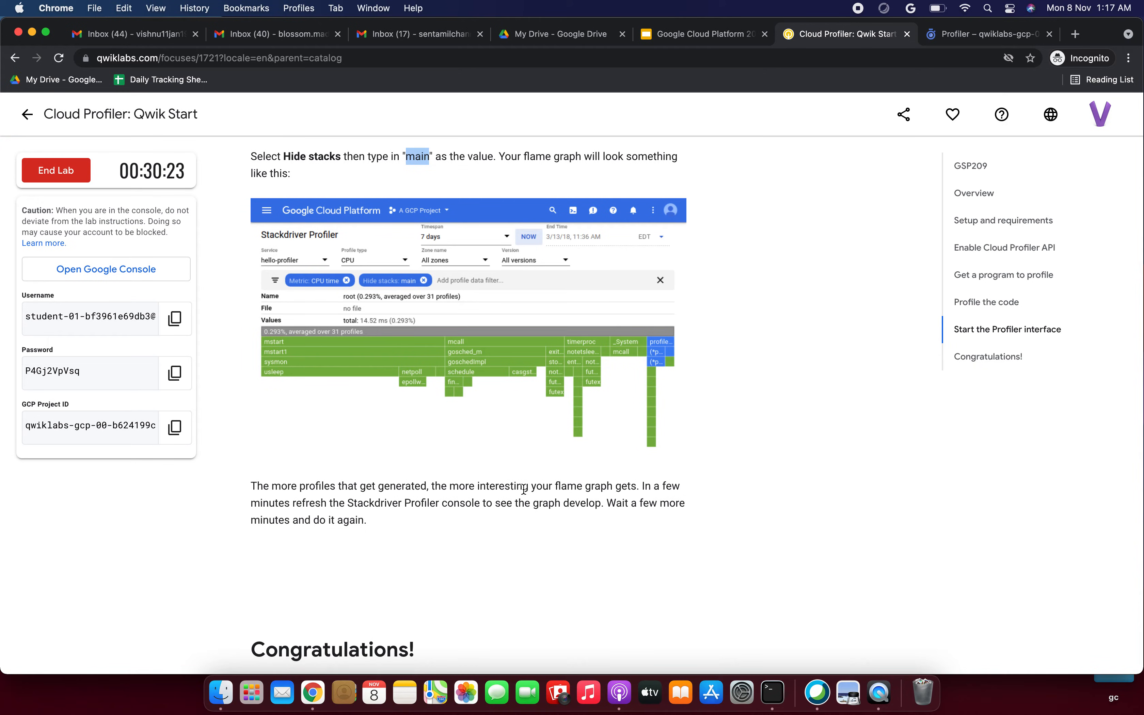
Step: Return to the Profiler page, paste main as the Hide stacks value, and try to apply the filter
click(974, 34)
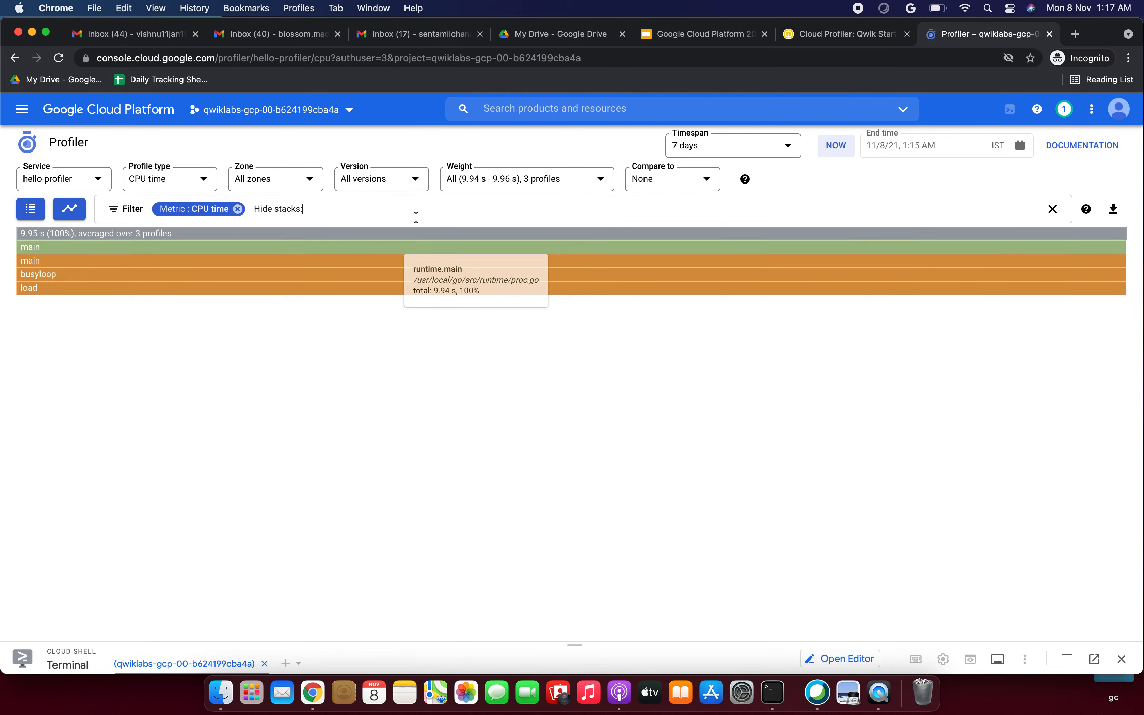
click(316, 208)
key(super+v)
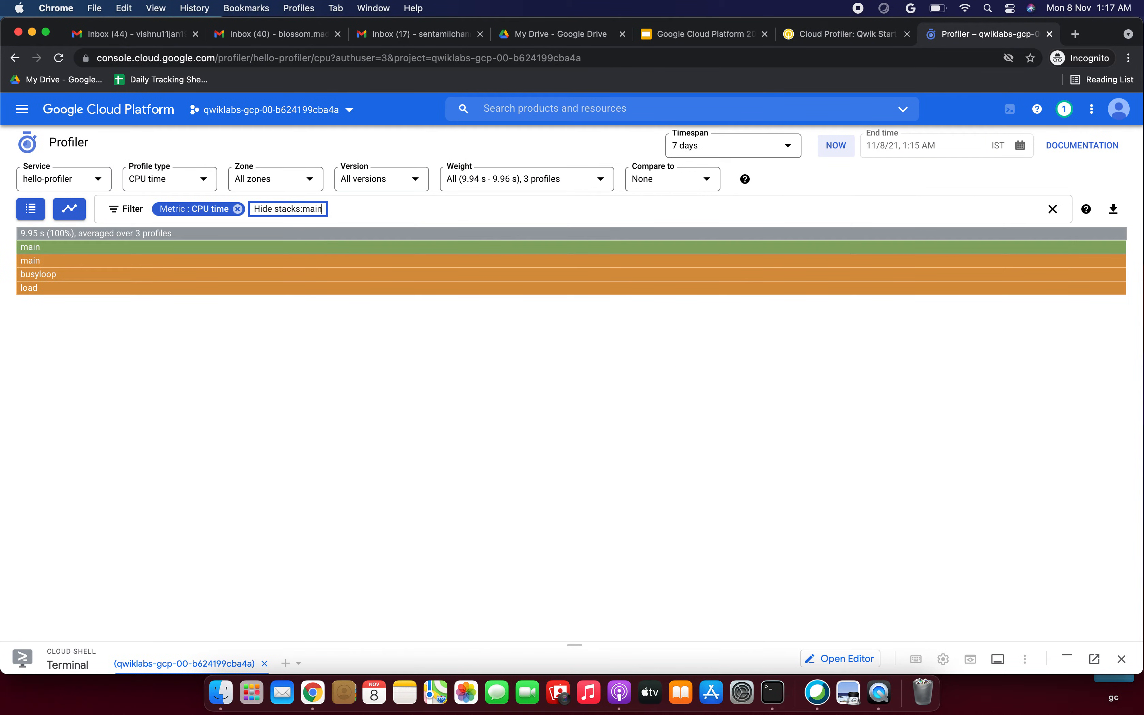
key(Return)
click(322, 204)
key(BackSpace)
click(390, 431)
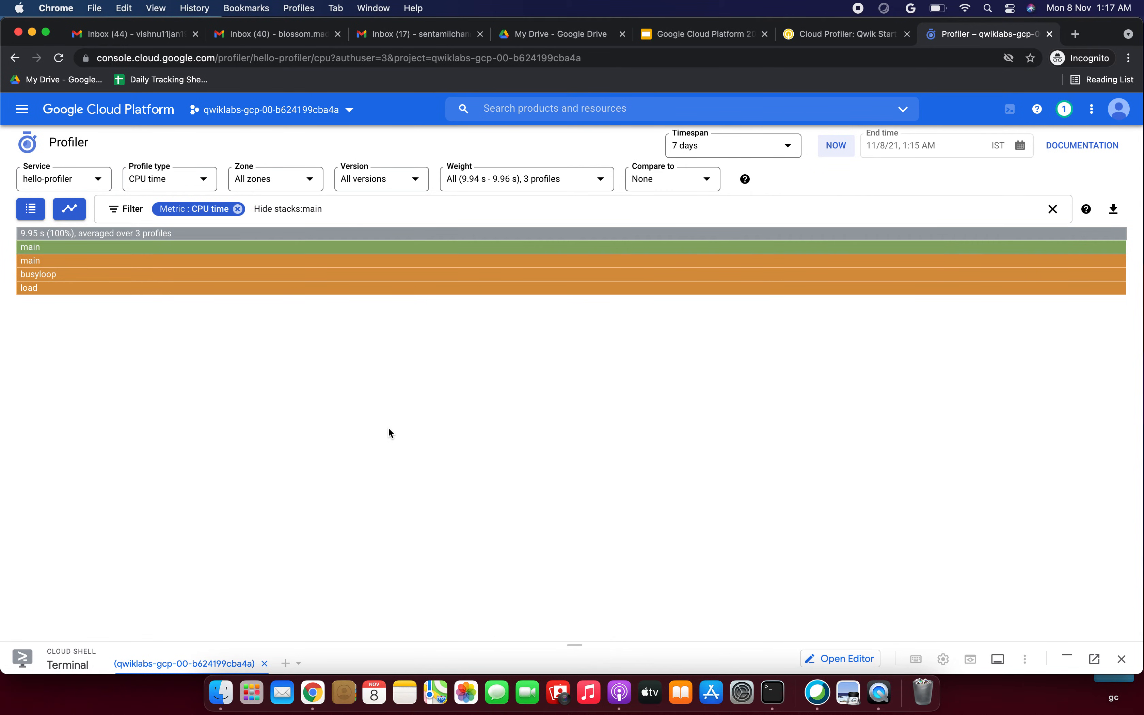
Step: Open Screen Recording 2021-11-06 at 10.54.38 PM.mov from the desktop in QuickTime Player, mute it, and play it from about 15:40
click(32, 32)
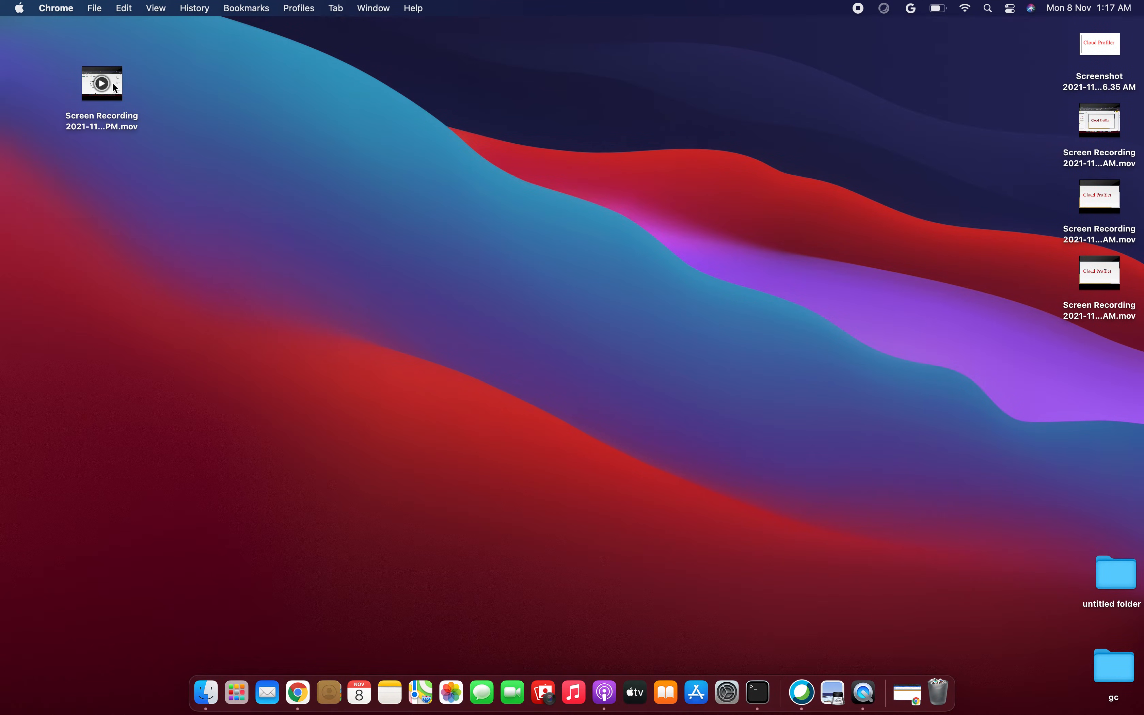
double_click(102, 84)
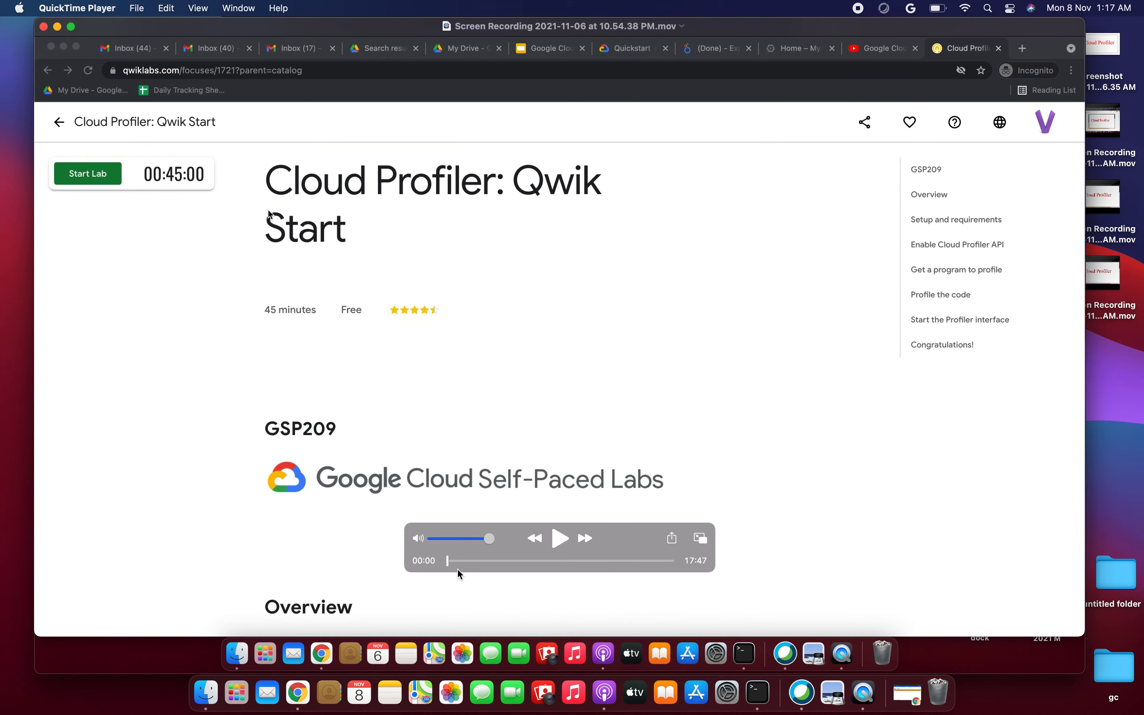
drag(488, 537, 412, 536)
click(646, 560)
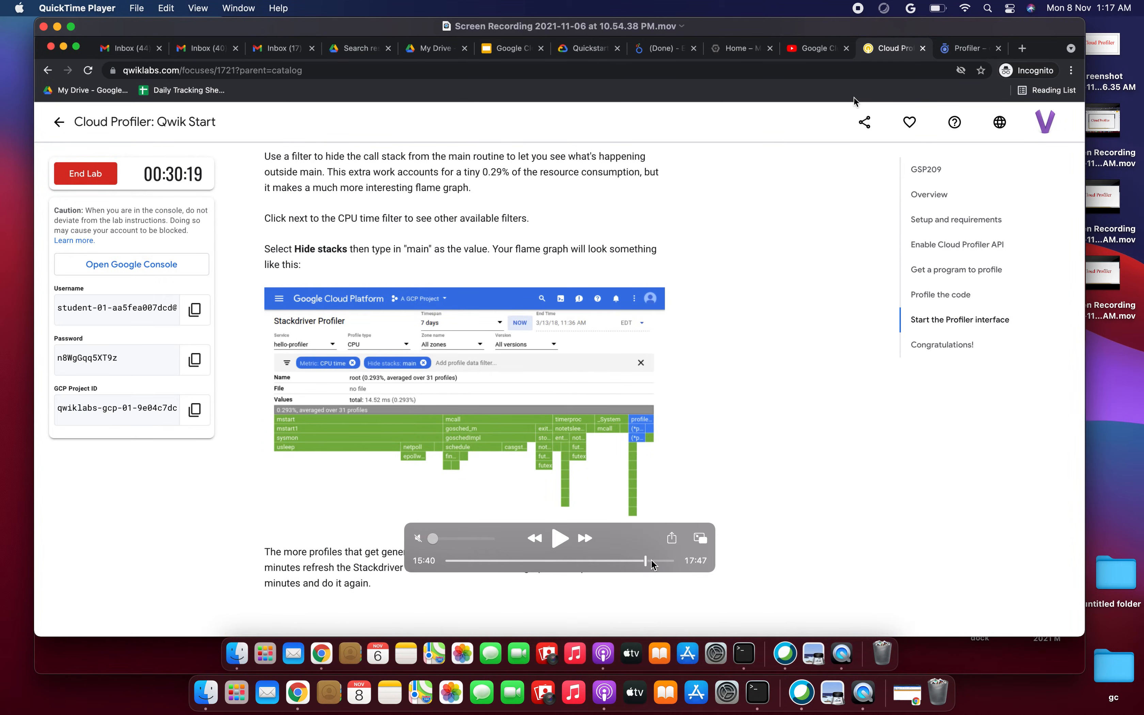
click(650, 559)
click(559, 539)
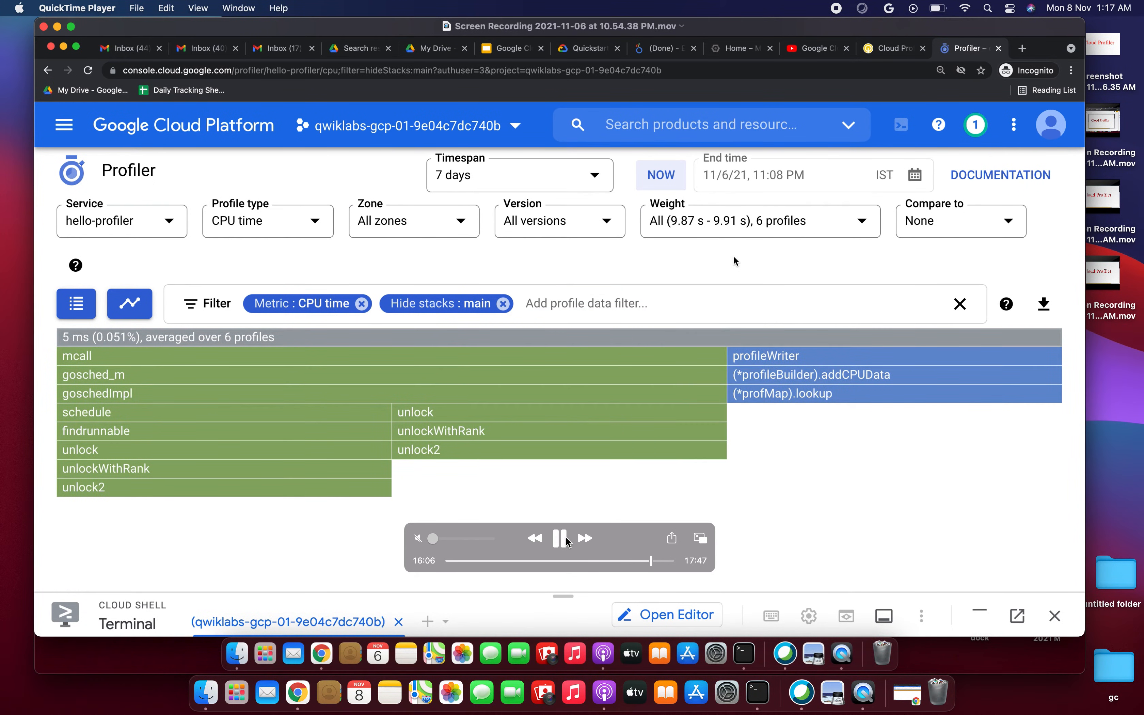
click(646, 561)
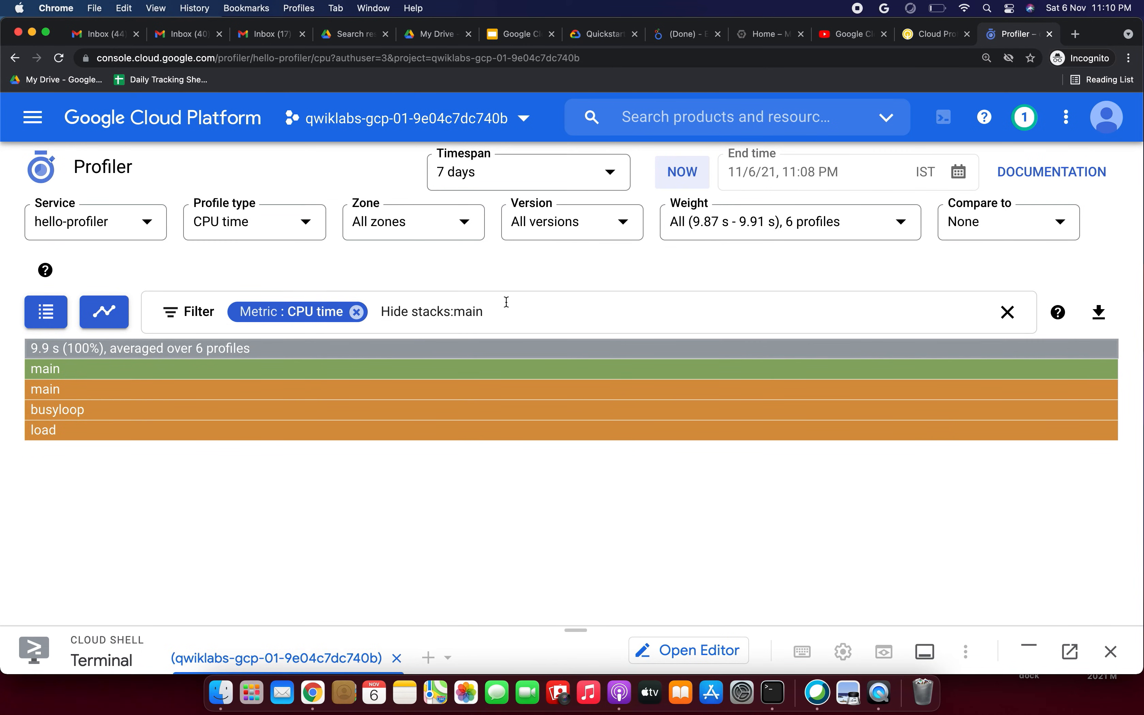
Step: Check the lab's filter instructions and apply the Hide stacks: main filter to the hello-profiler CPU time profile
click(935, 34)
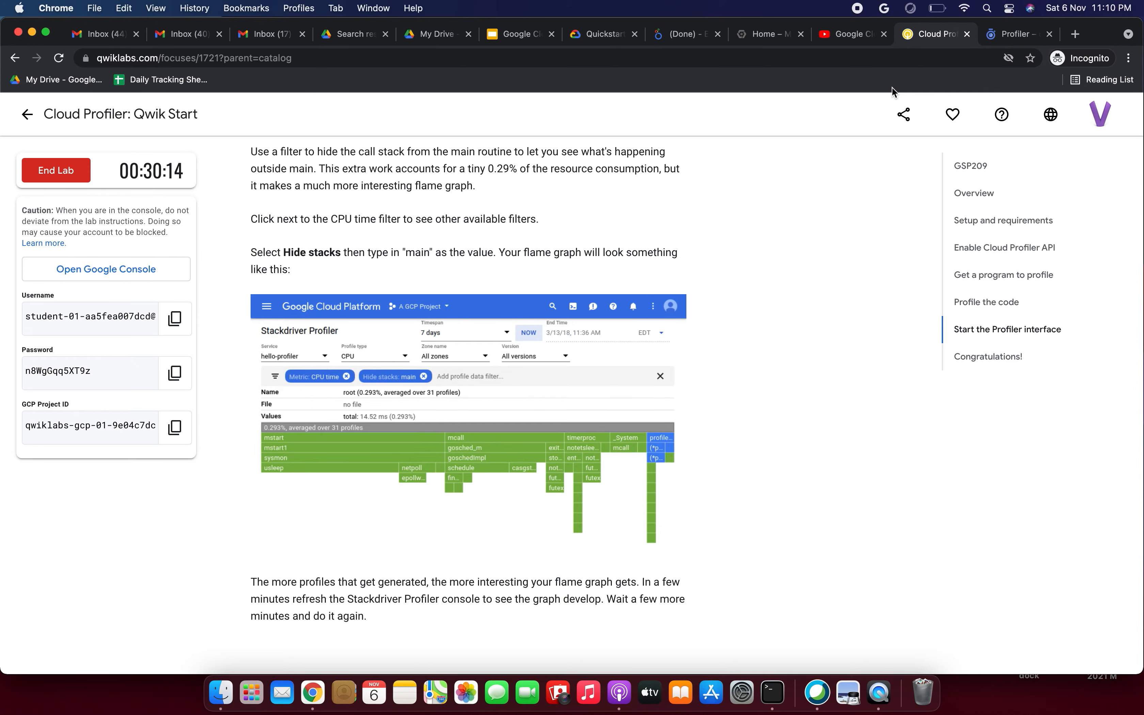
click(998, 33)
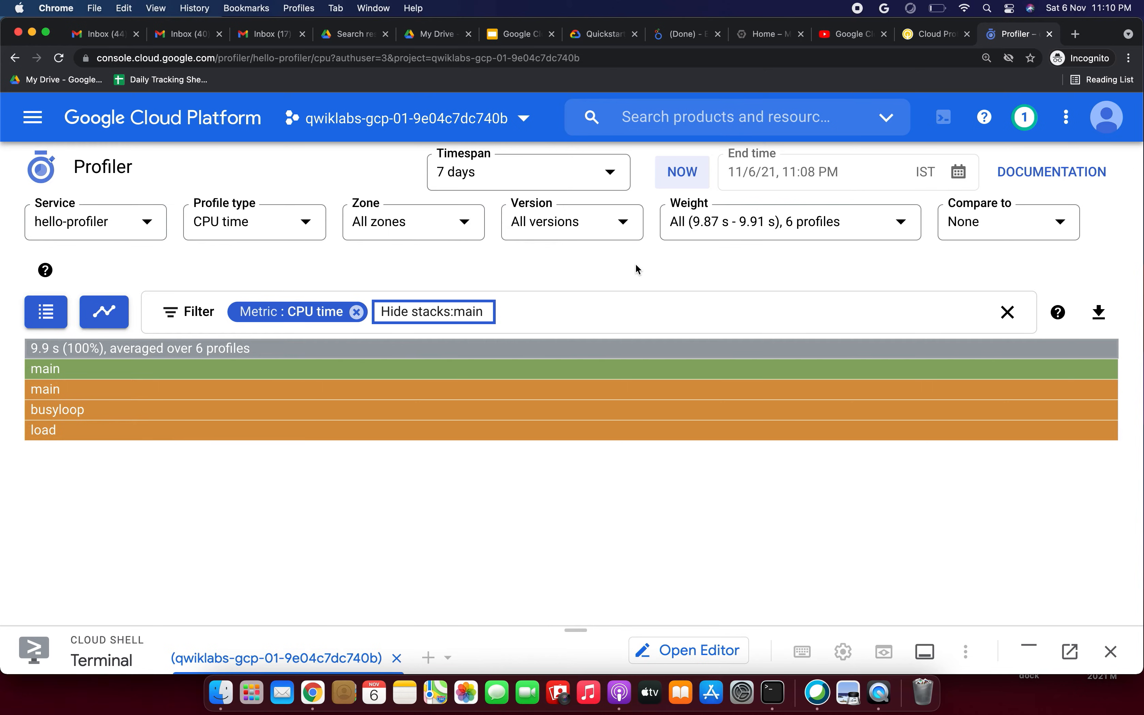
key(BackSpace)
triple_click(462, 312)
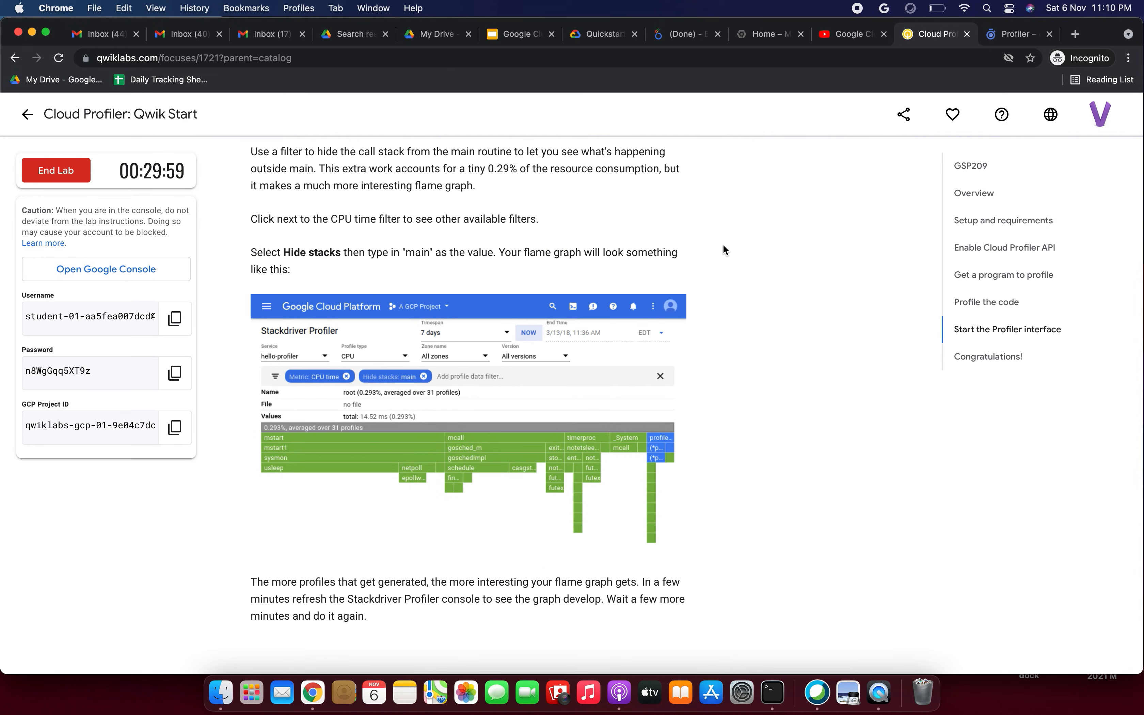
click(1009, 38)
click(558, 312)
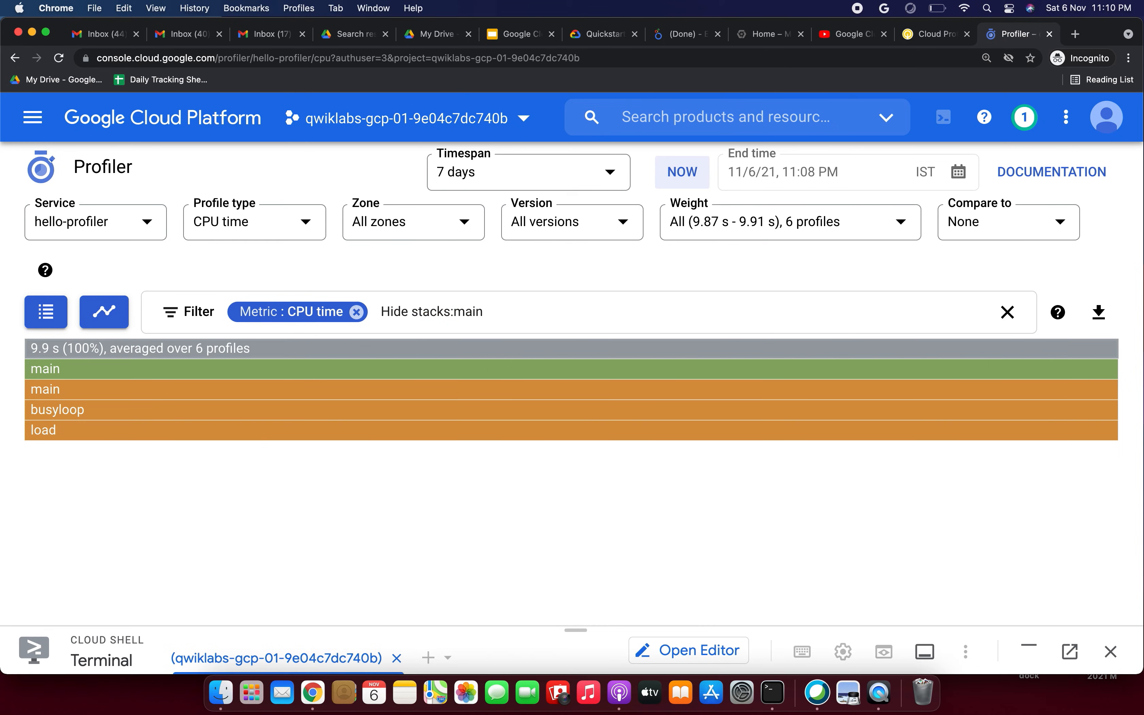
key(Return)
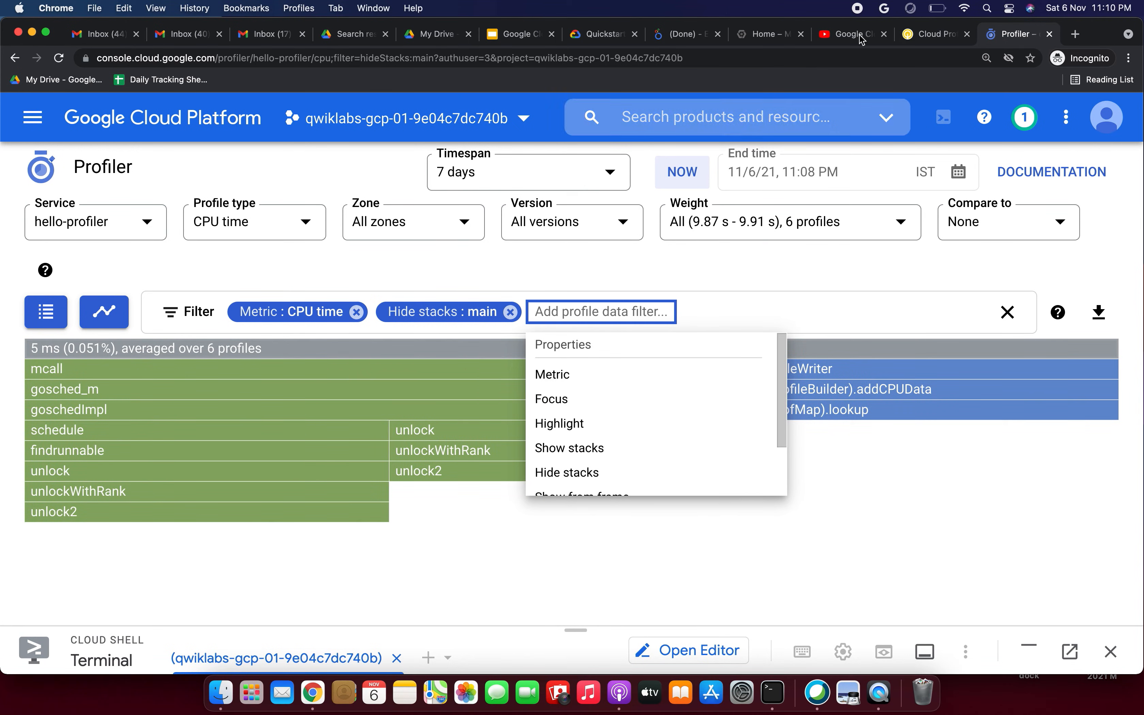
click(761, 261)
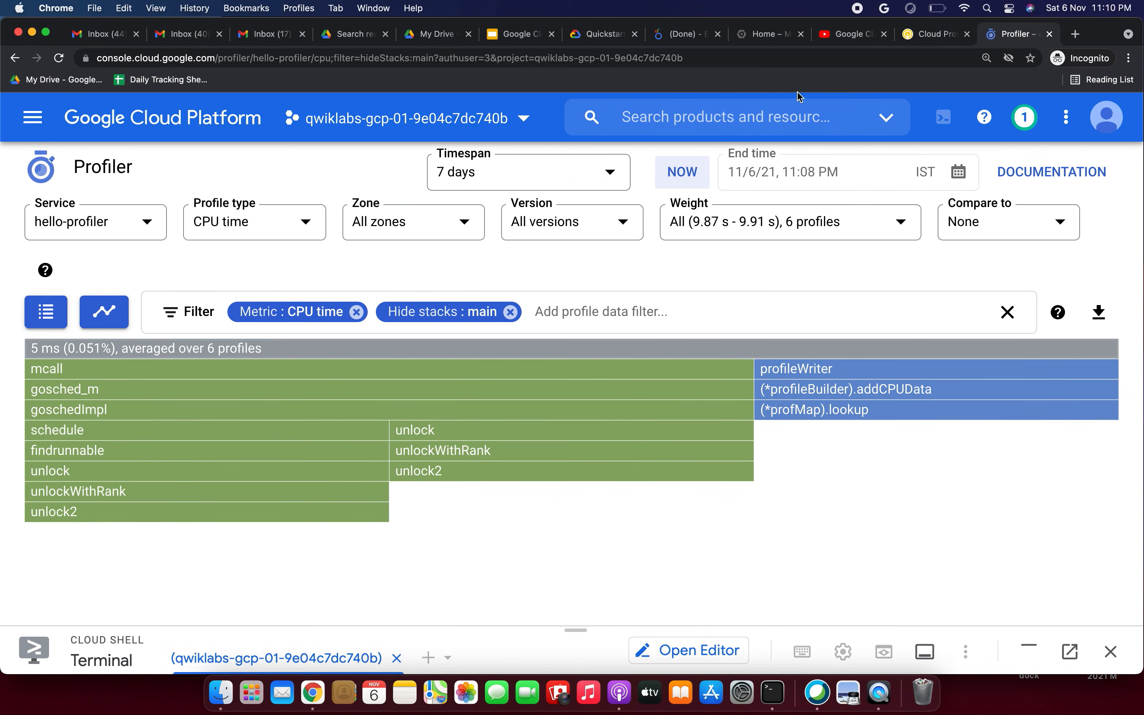
Step: Read the lab's closing instructions on refreshing the Profiler console after a few minutes to see the flame graph develop
click(924, 40)
scroll(754, 272, down, 3)
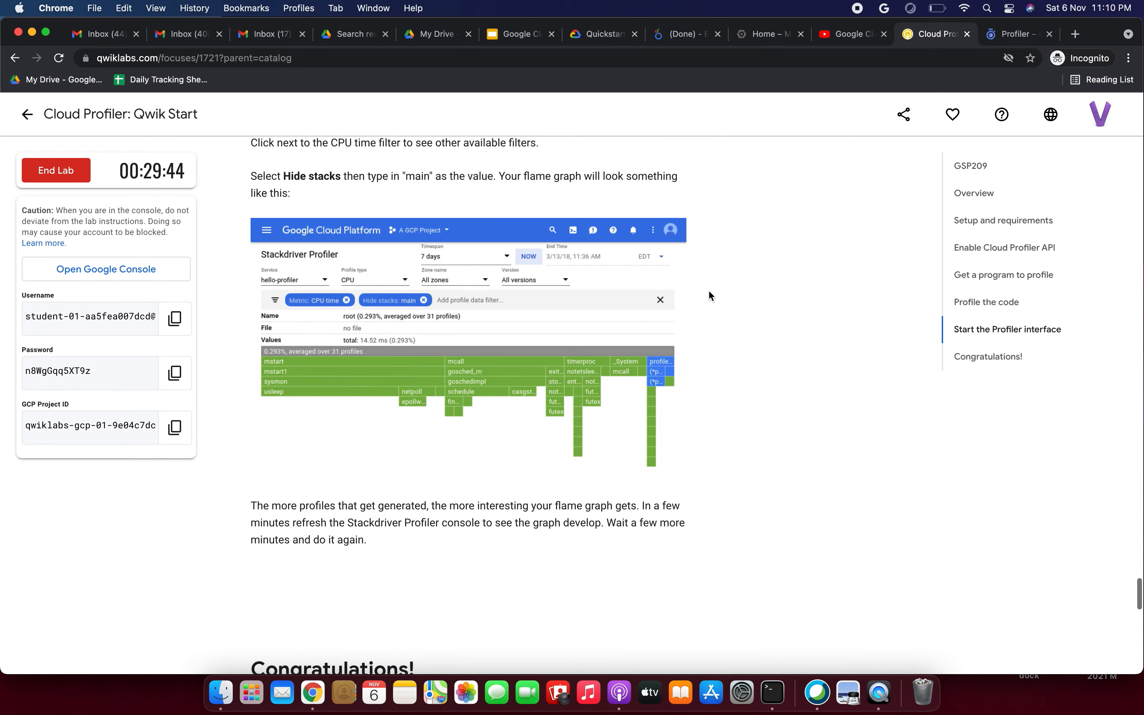
scroll(458, 479, down, 3)
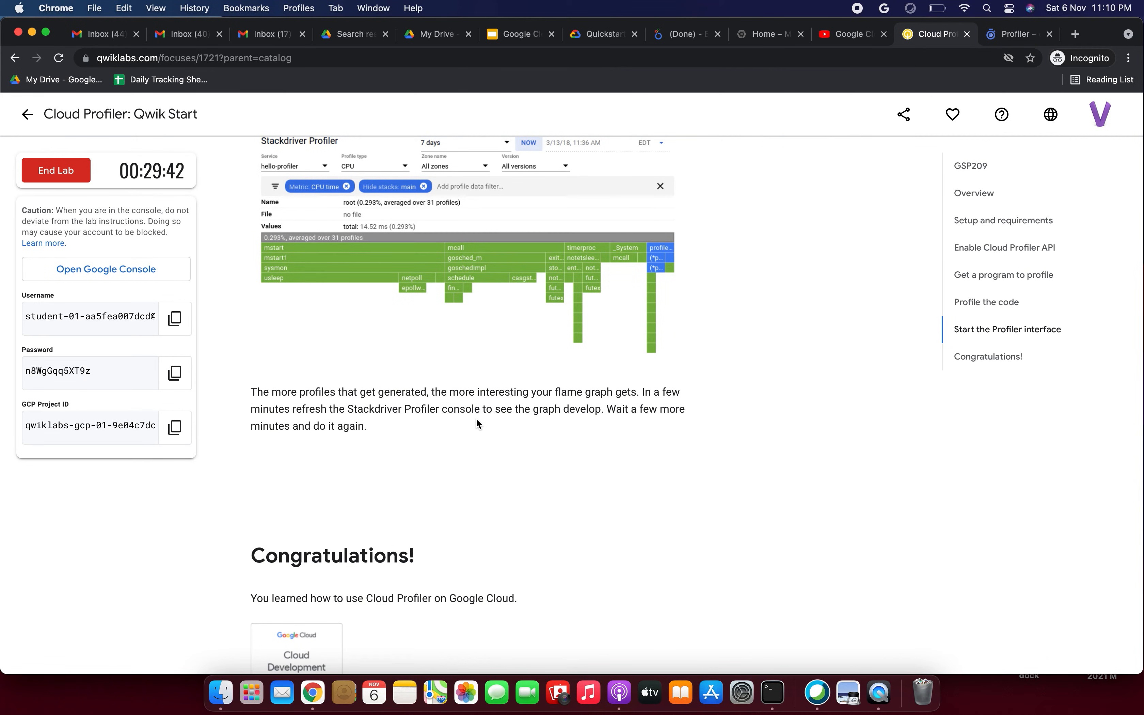
drag(494, 389, 586, 392)
drag(292, 410, 567, 409)
click(576, 570)
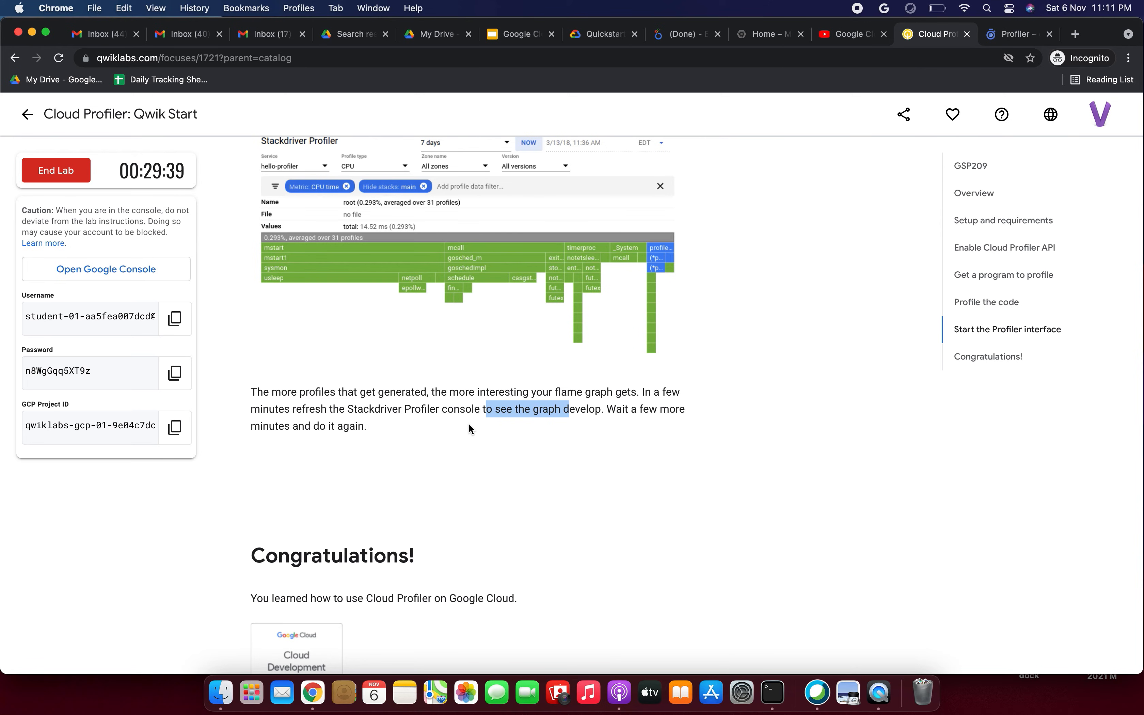
mouse_move(590, 384)
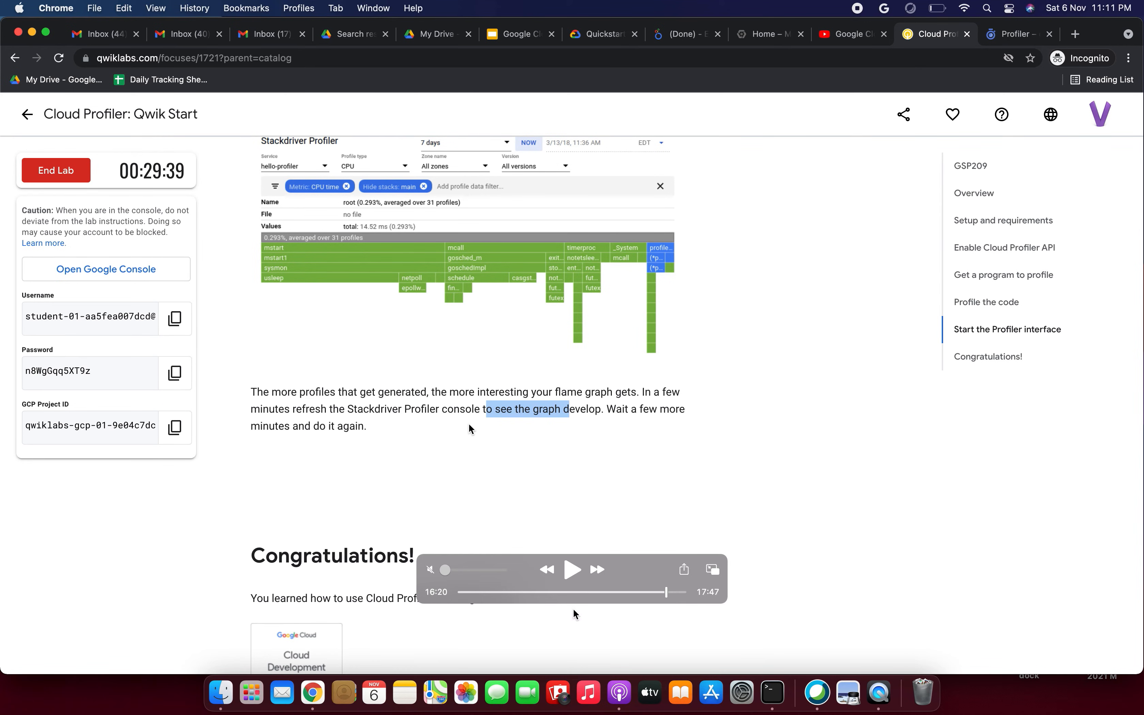
click(573, 572)
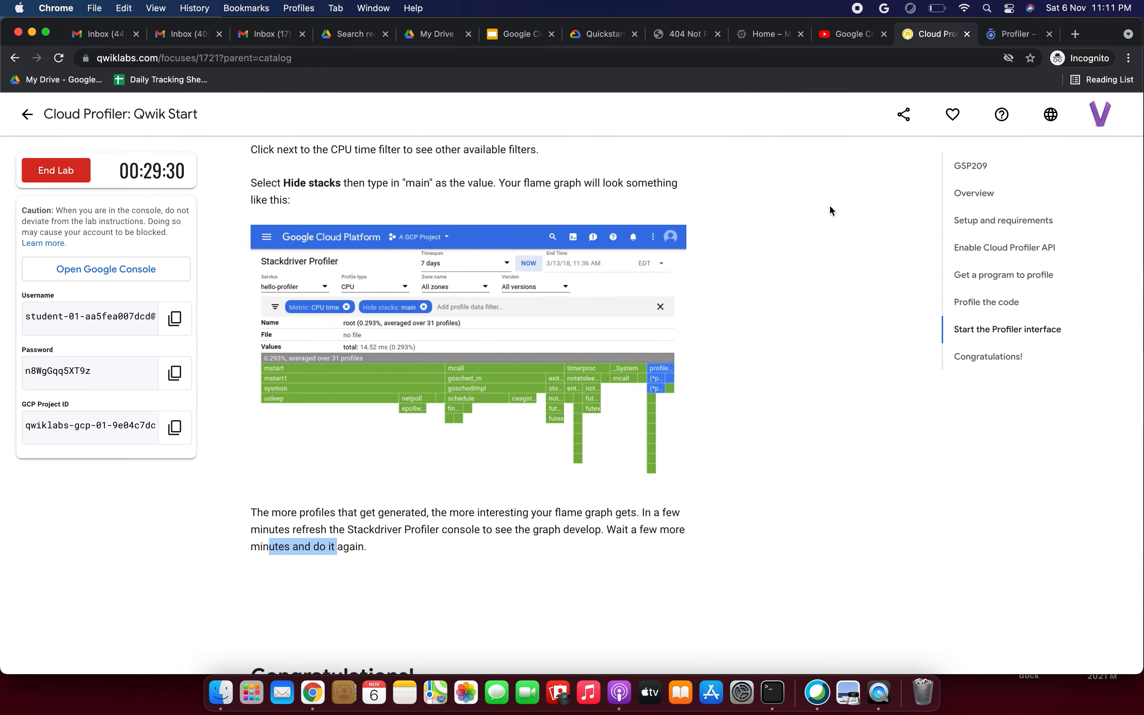
scroll(766, 356, up, 2)
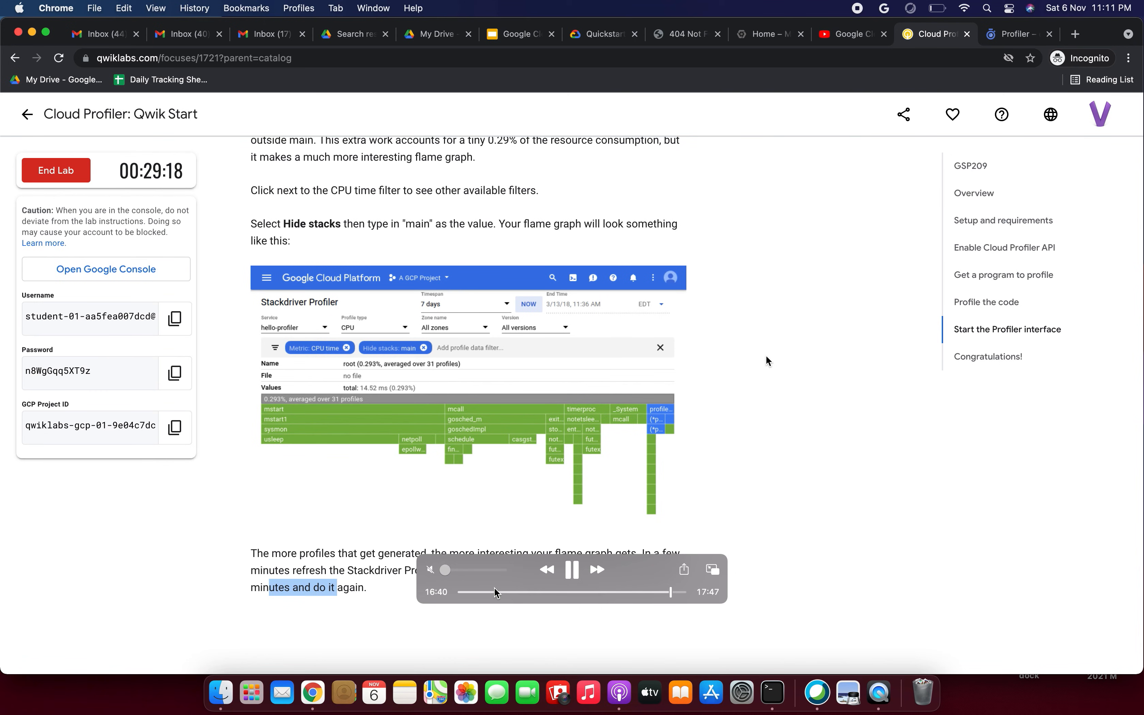
drag(515, 564, 529, 631)
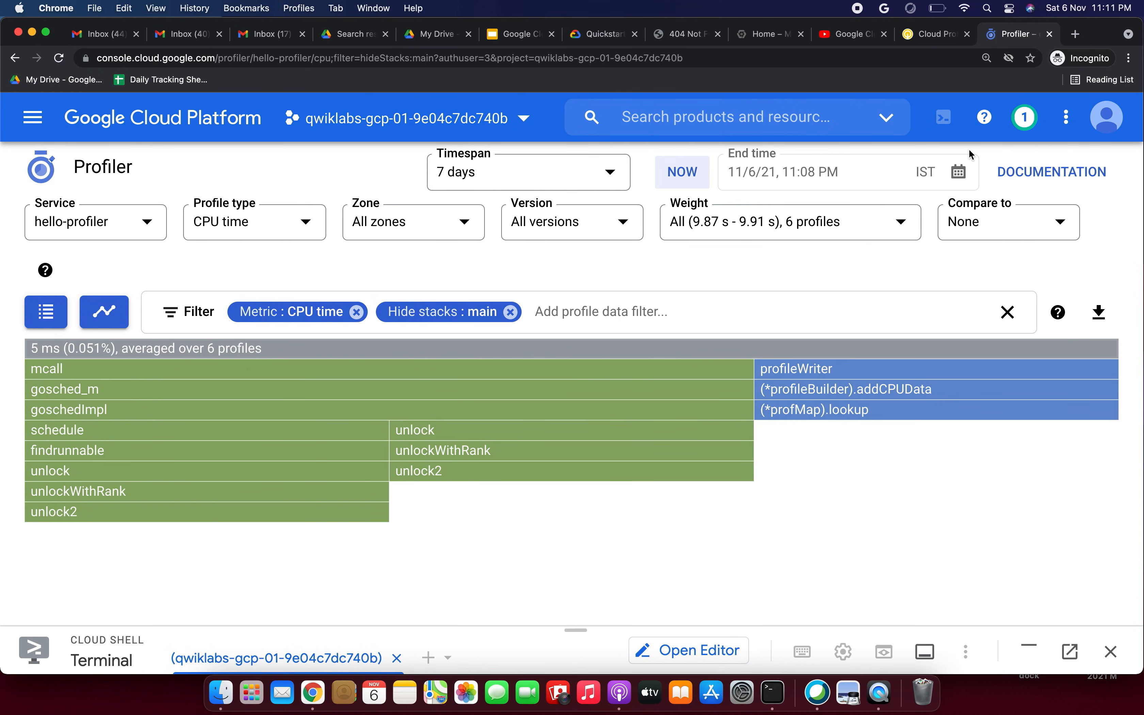
Step: Reload the Profiler page to refresh the filtered flame graph, accepting the site reload
click(1064, 120)
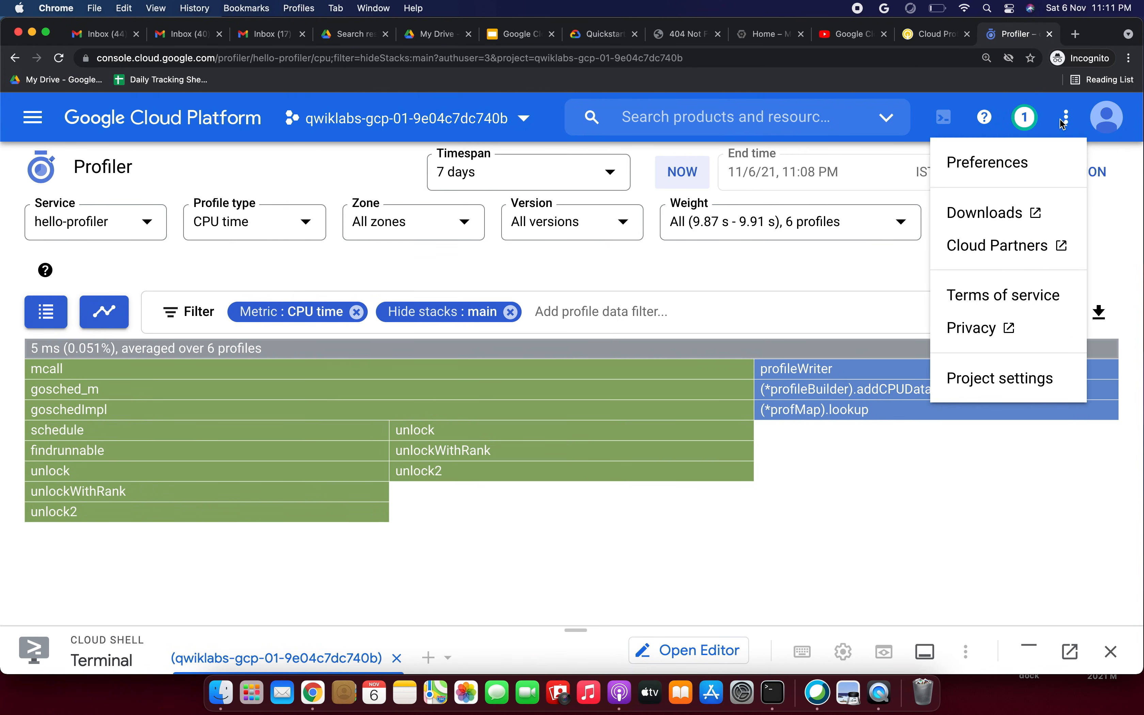
click(887, 255)
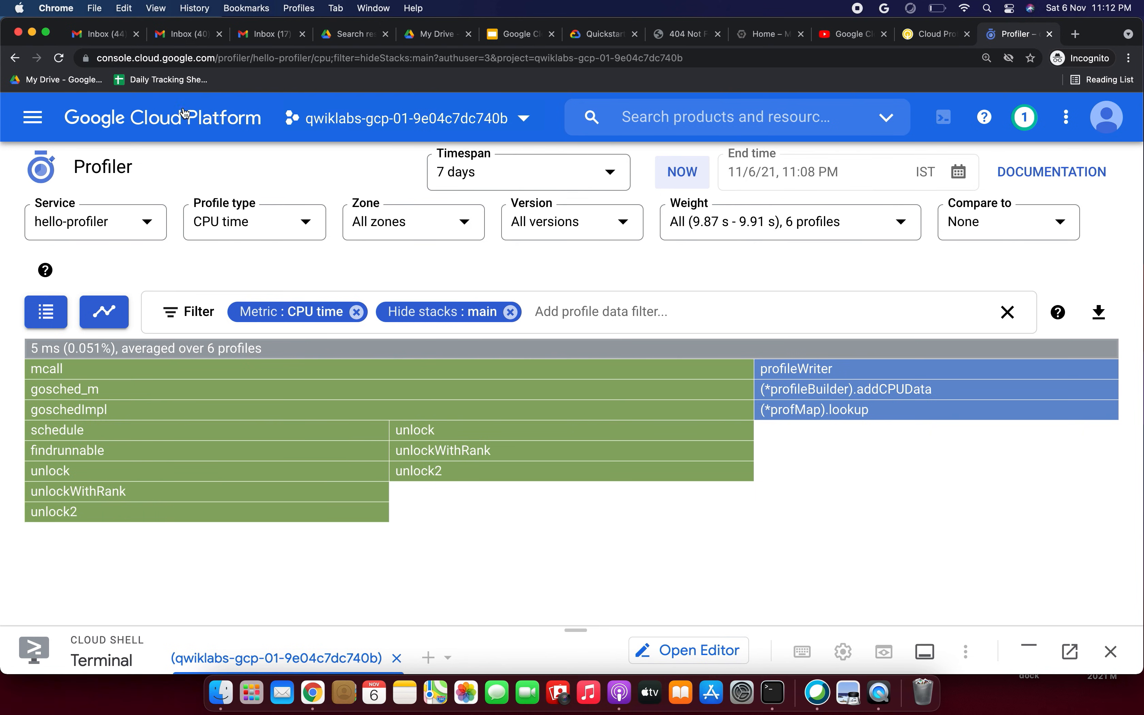
click(60, 63)
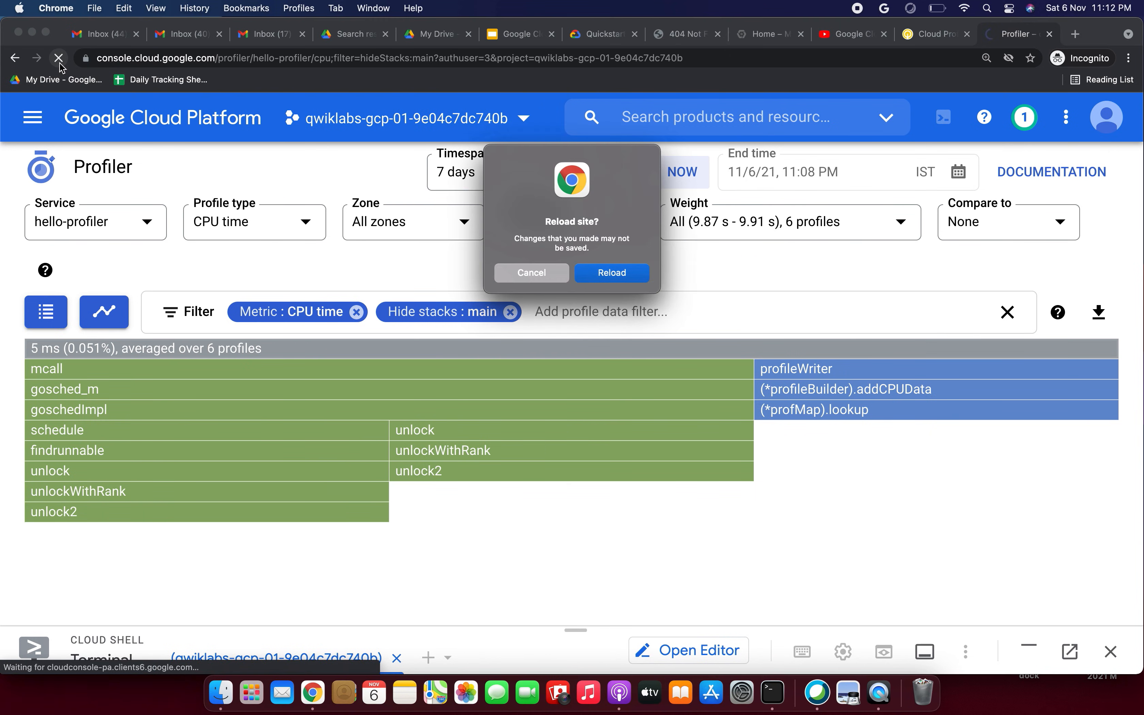
click(610, 272)
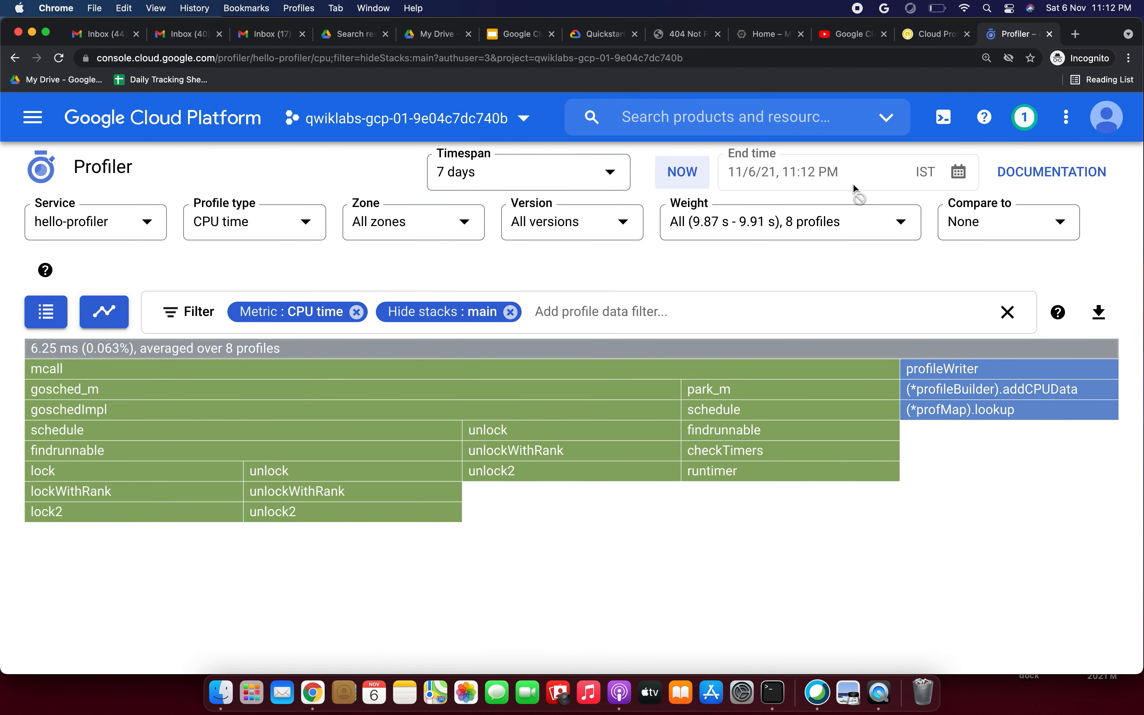
Step: Return to the Cloud Profiler: Qwik Start lab page and review its closing sections, from Congratulations through quest, next steps and training information
click(929, 41)
scroll(638, 516, down, 8)
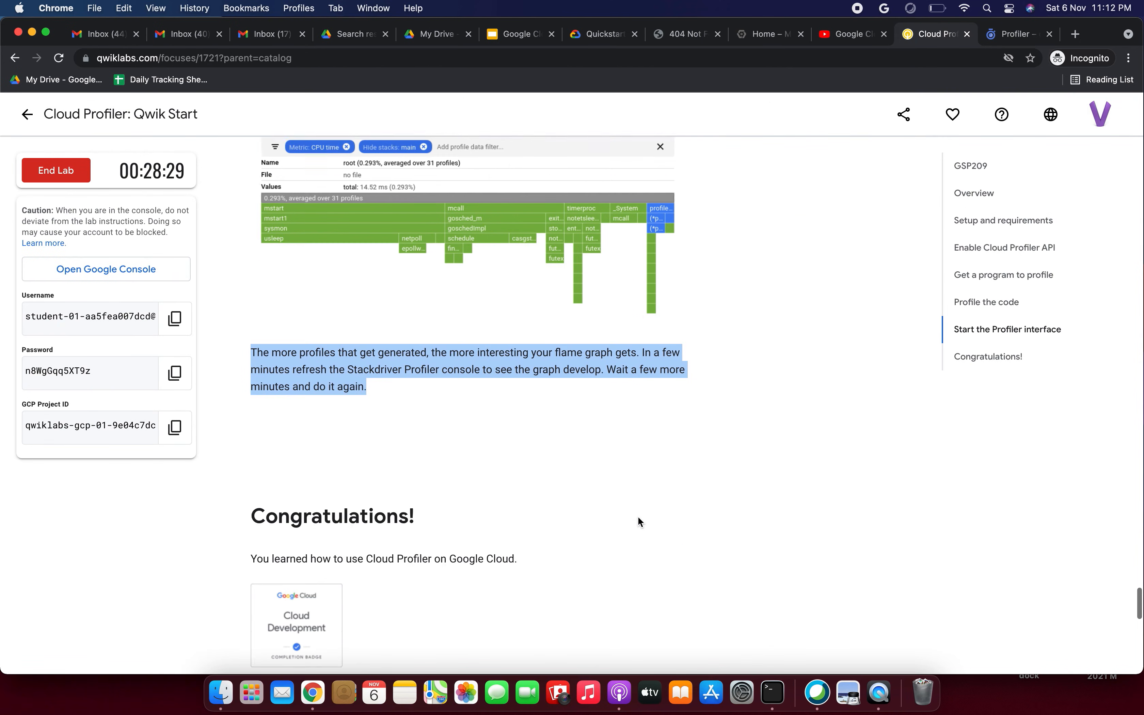
scroll(534, 506, down, 5)
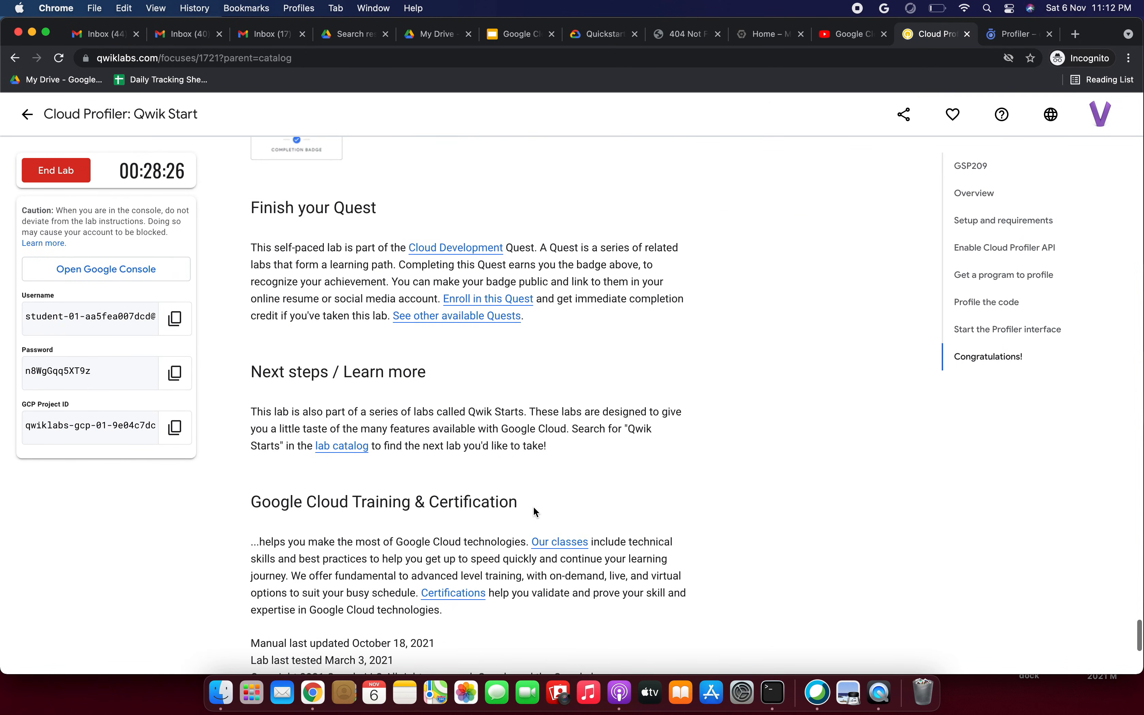
scroll(533, 506, down, 5)
scroll(534, 506, down, 2)
scroll(534, 506, up, 15)
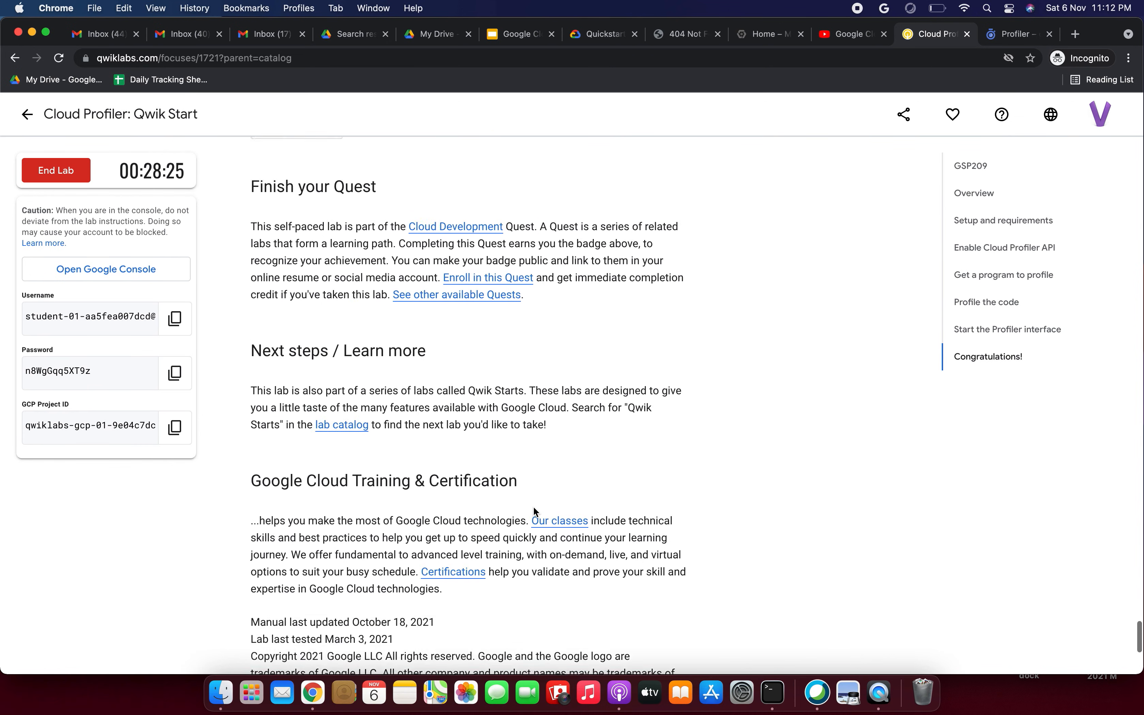
drag(350, 512, 520, 501)
scroll(520, 501, down, 2)
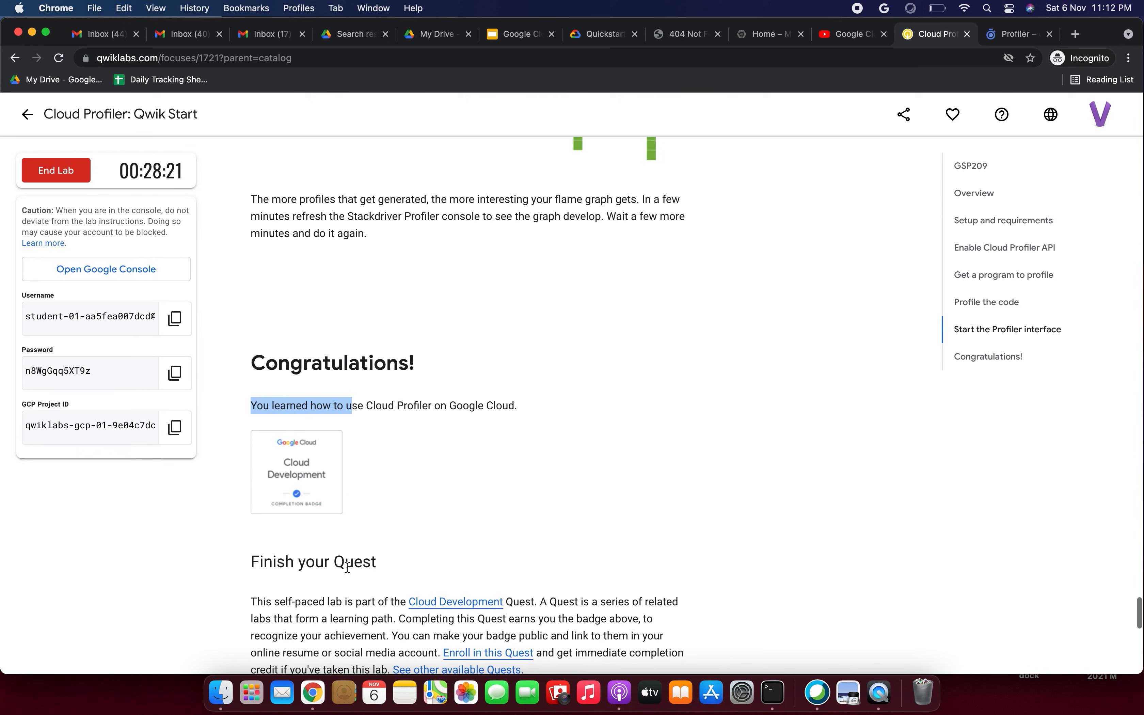
drag(300, 563, 377, 552)
scroll(378, 553, down, 4)
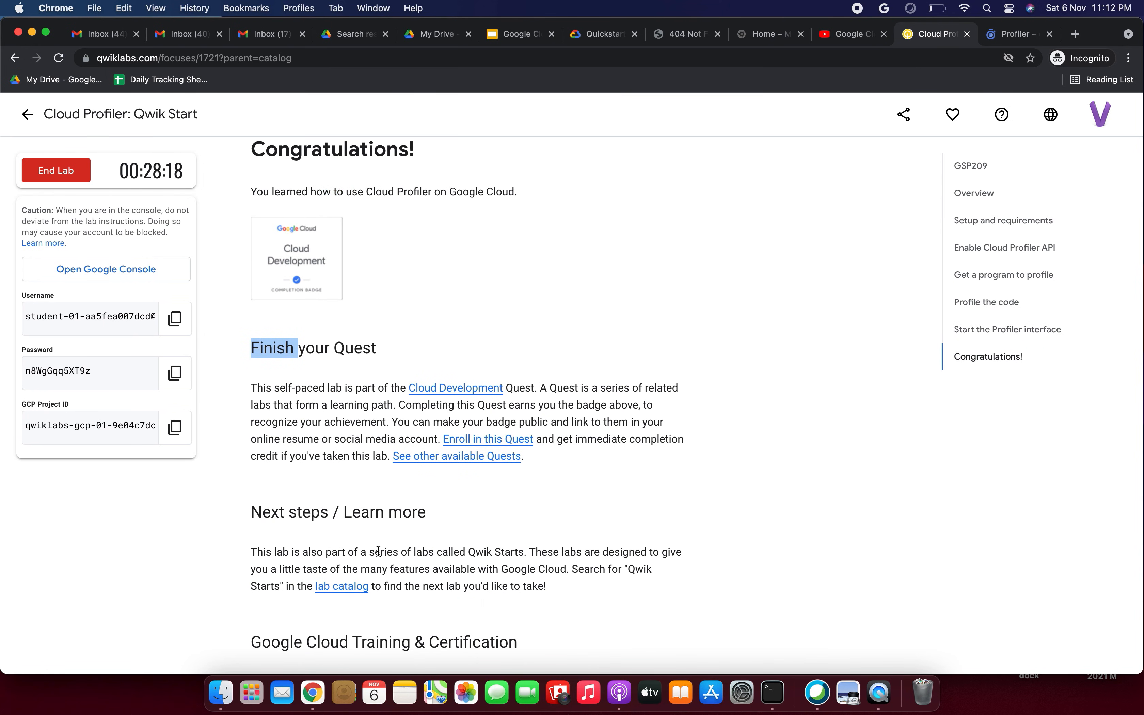
scroll(378, 552, down, 9)
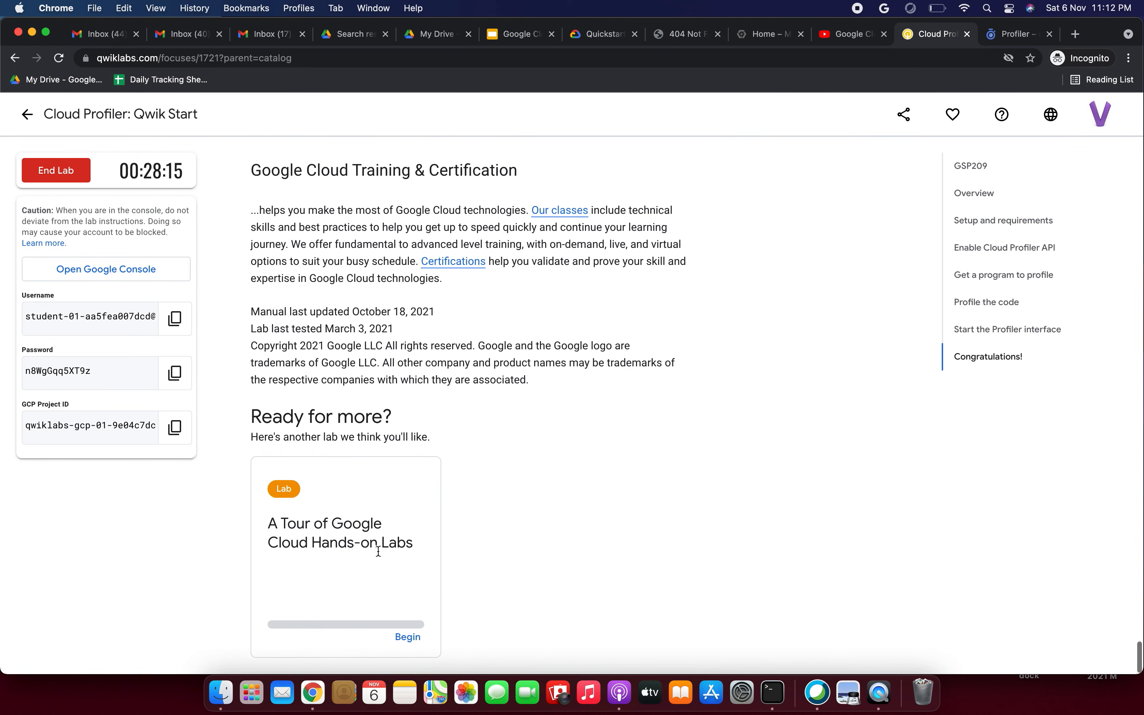